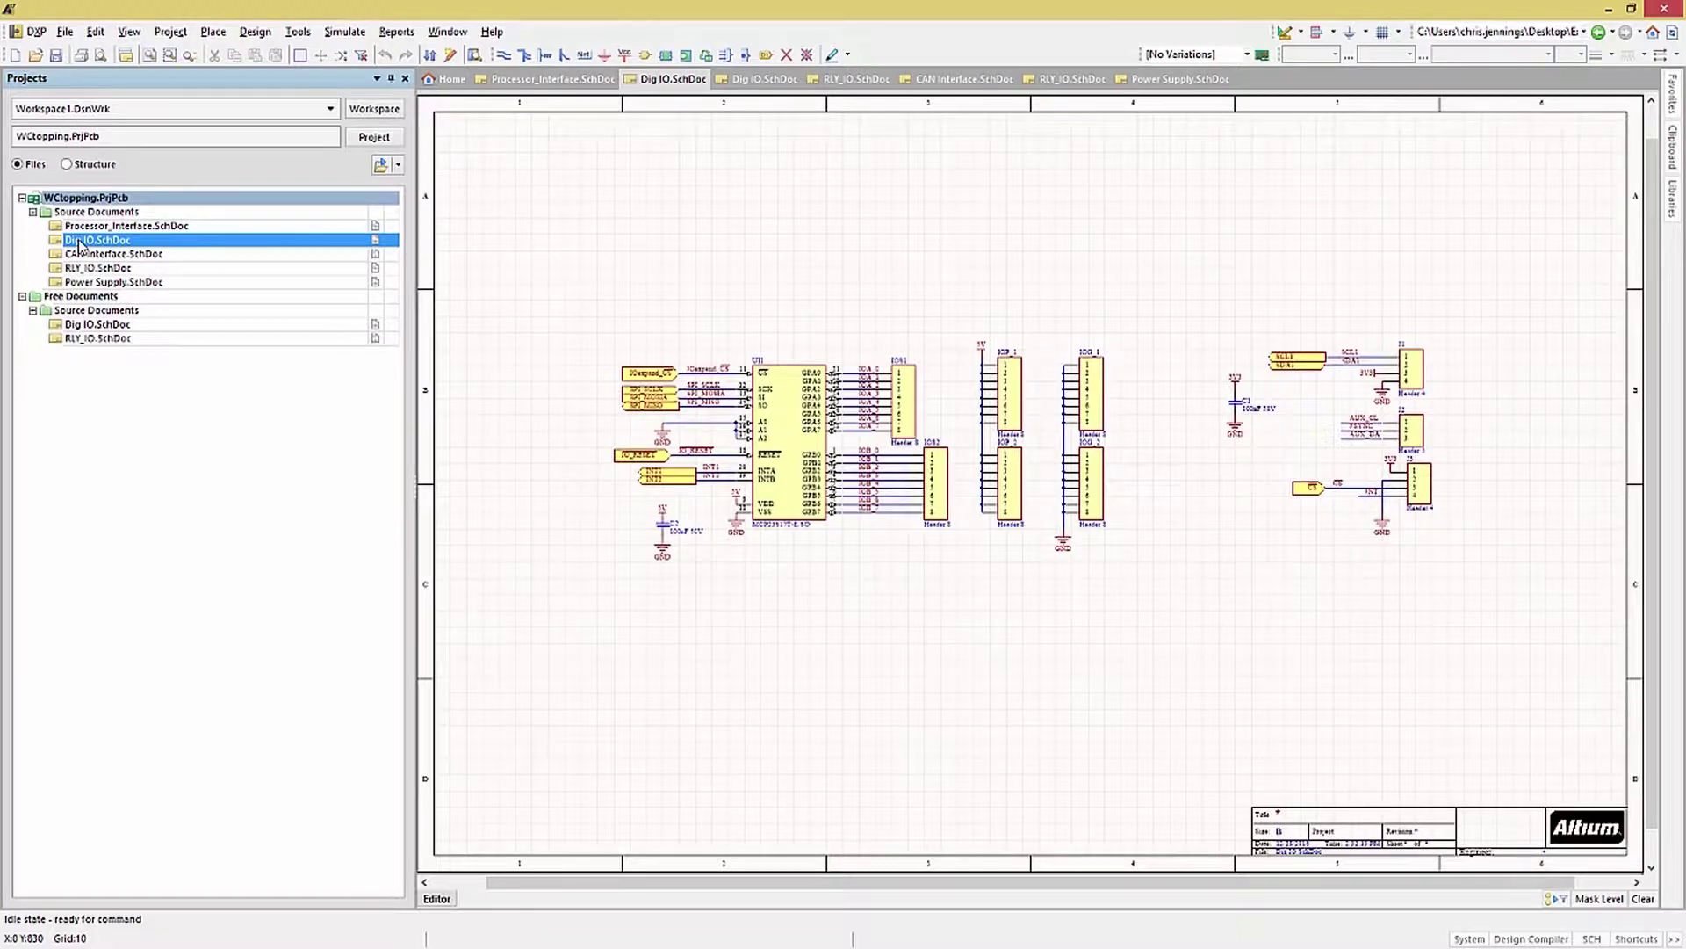
# Step: Compare the finished Dig IO and RLY_IO sheets, then return to the project's Dig IO sheet
pyautogui.click(95, 324)
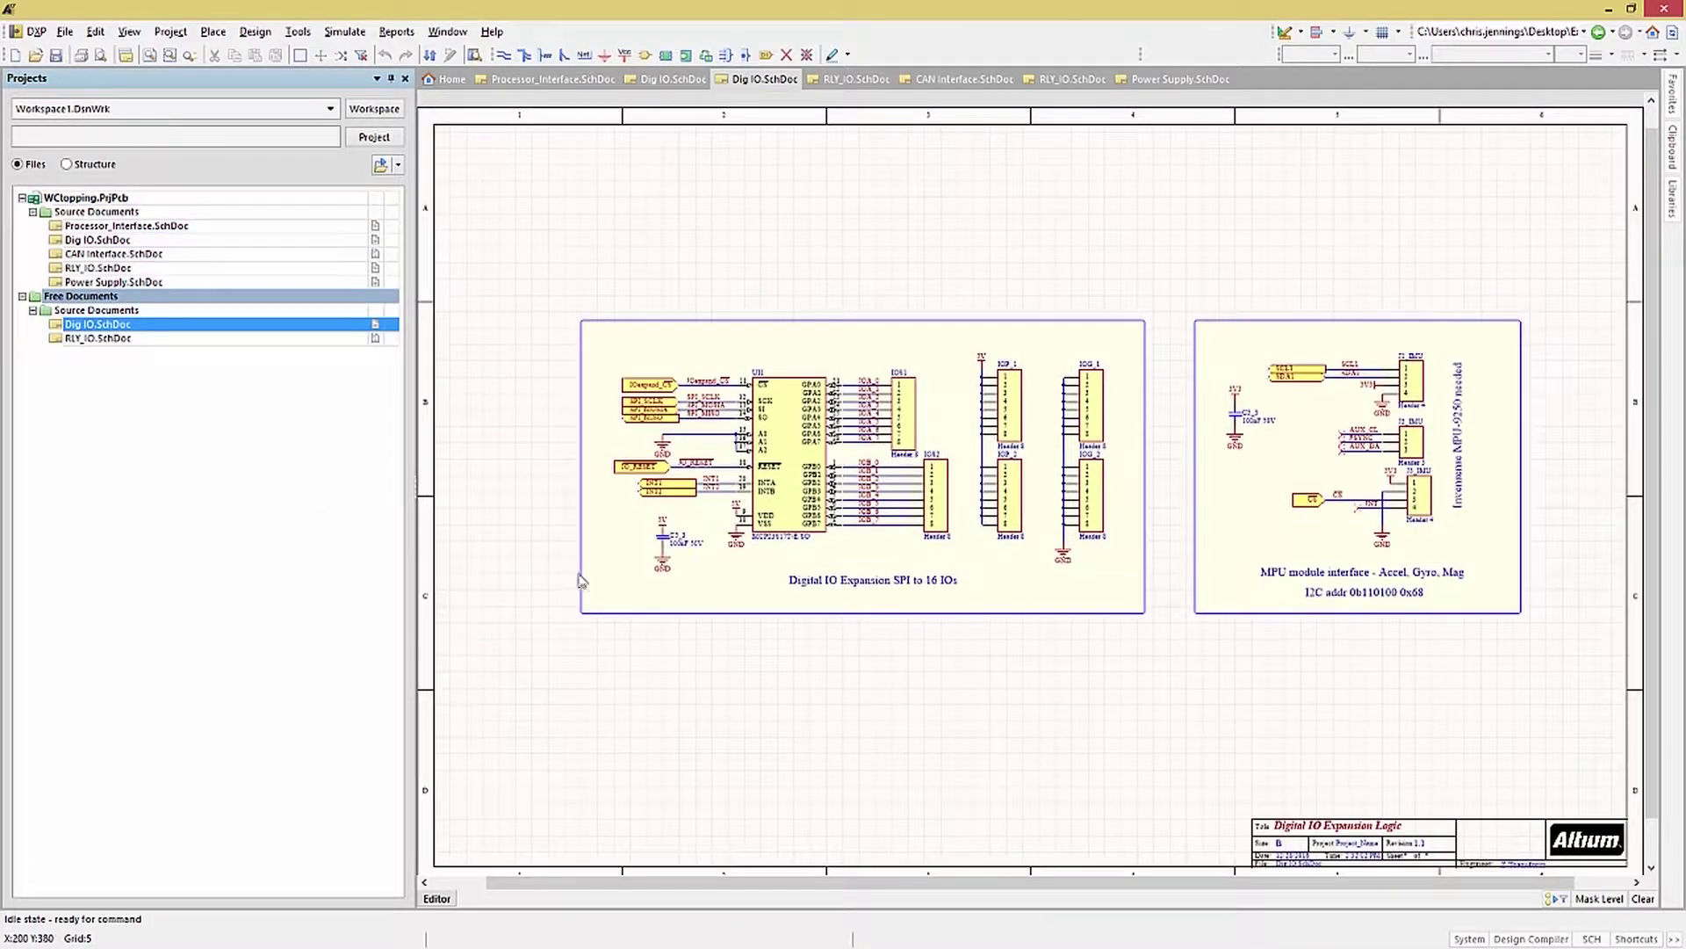
pyautogui.click(98, 268)
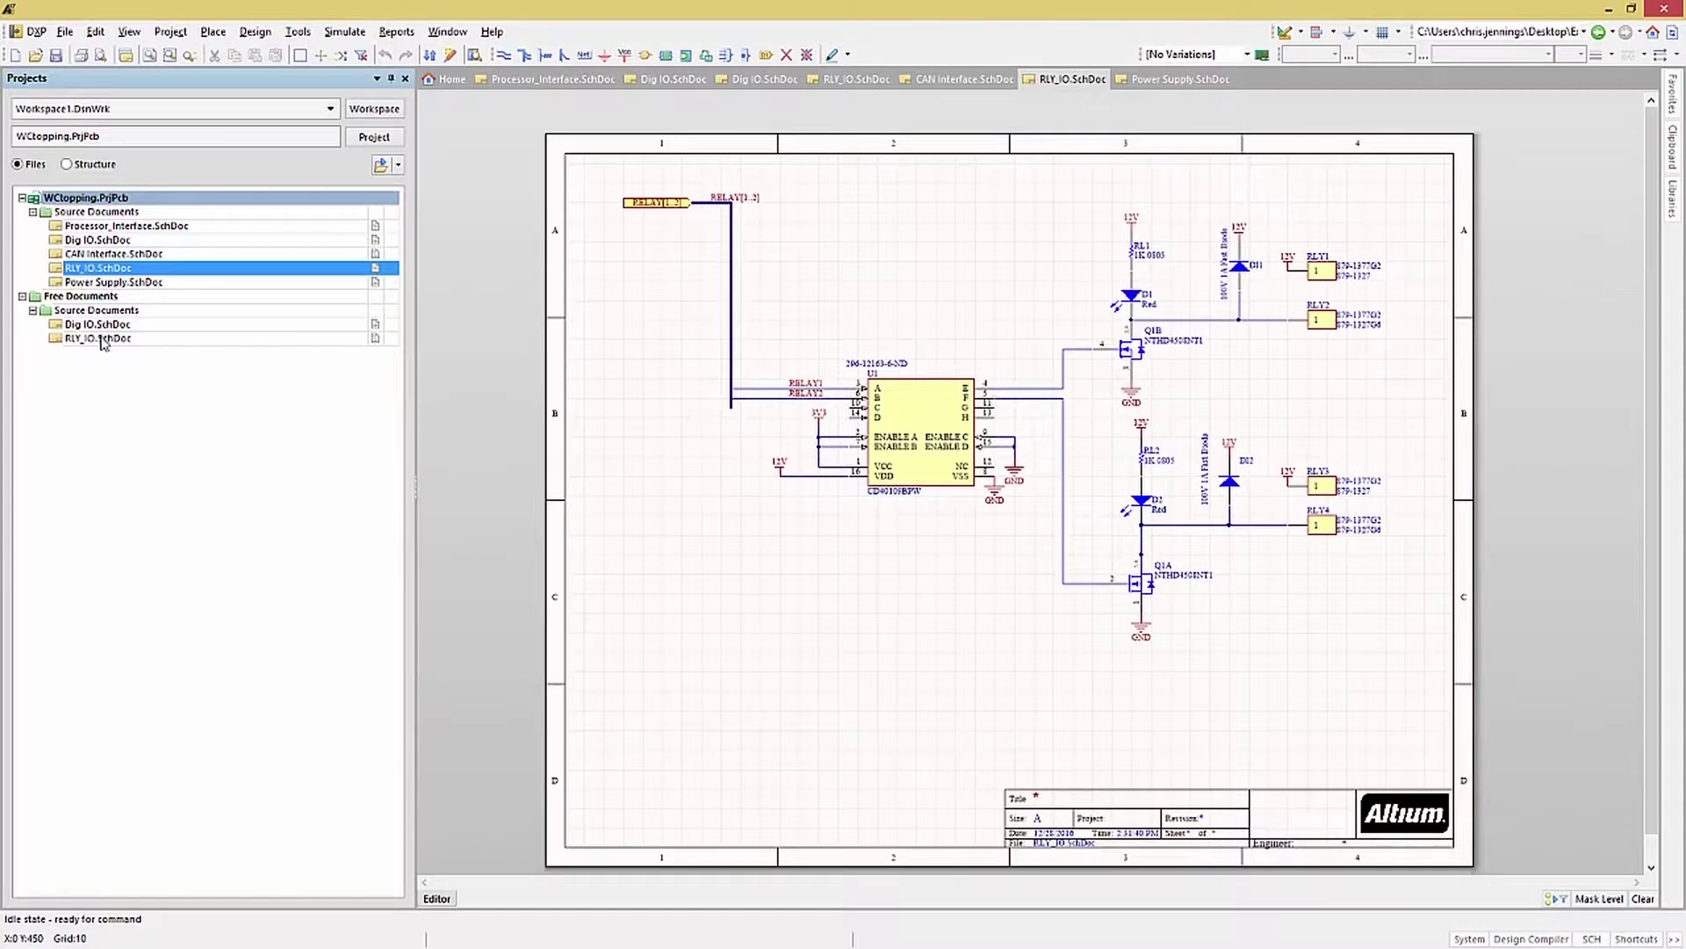
pyautogui.click(98, 338)
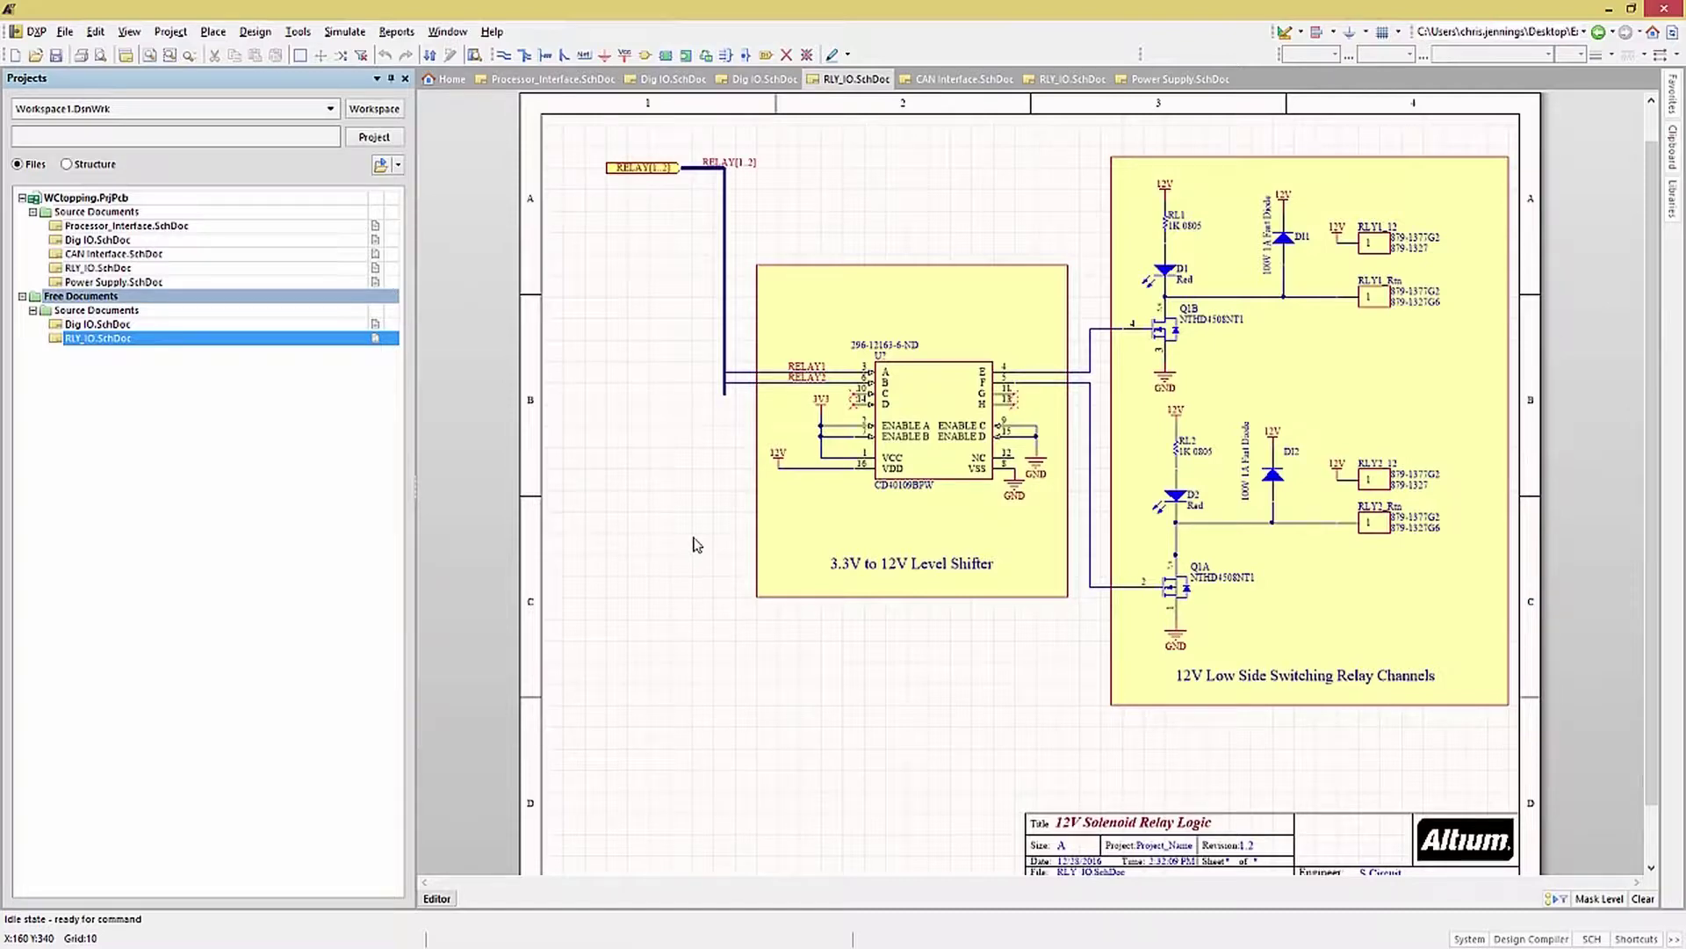
pyautogui.click(88, 240)
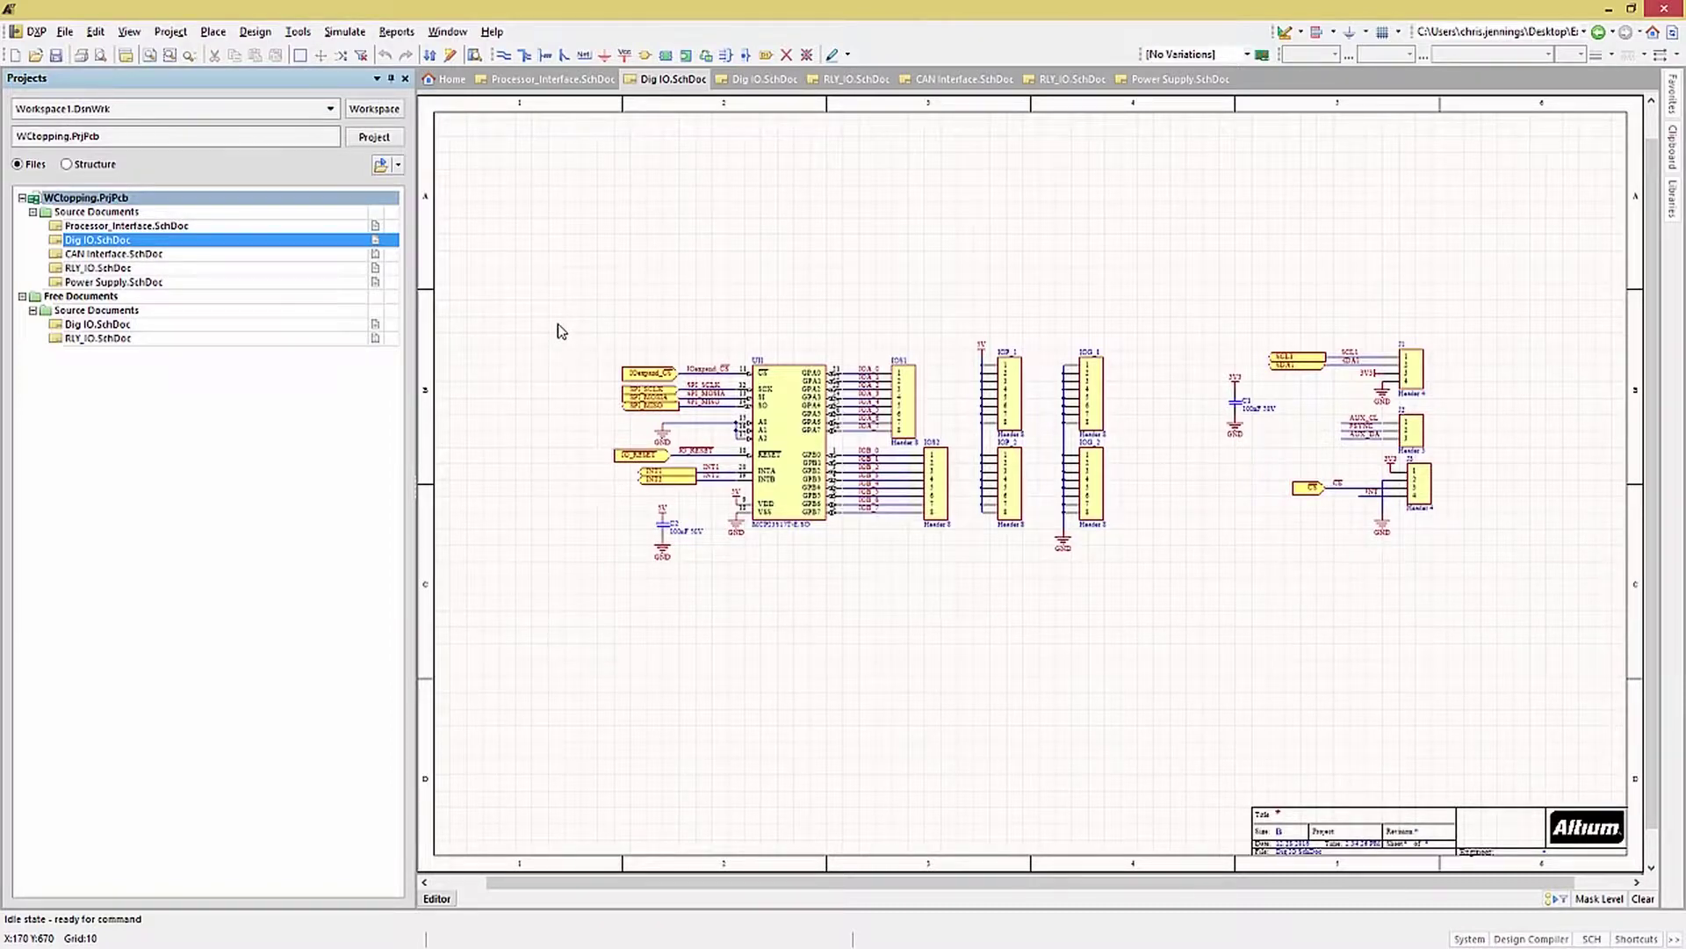
# Step: Start placing a text string from the sheet's right-click Place menu
pyautogui.click(213, 32)
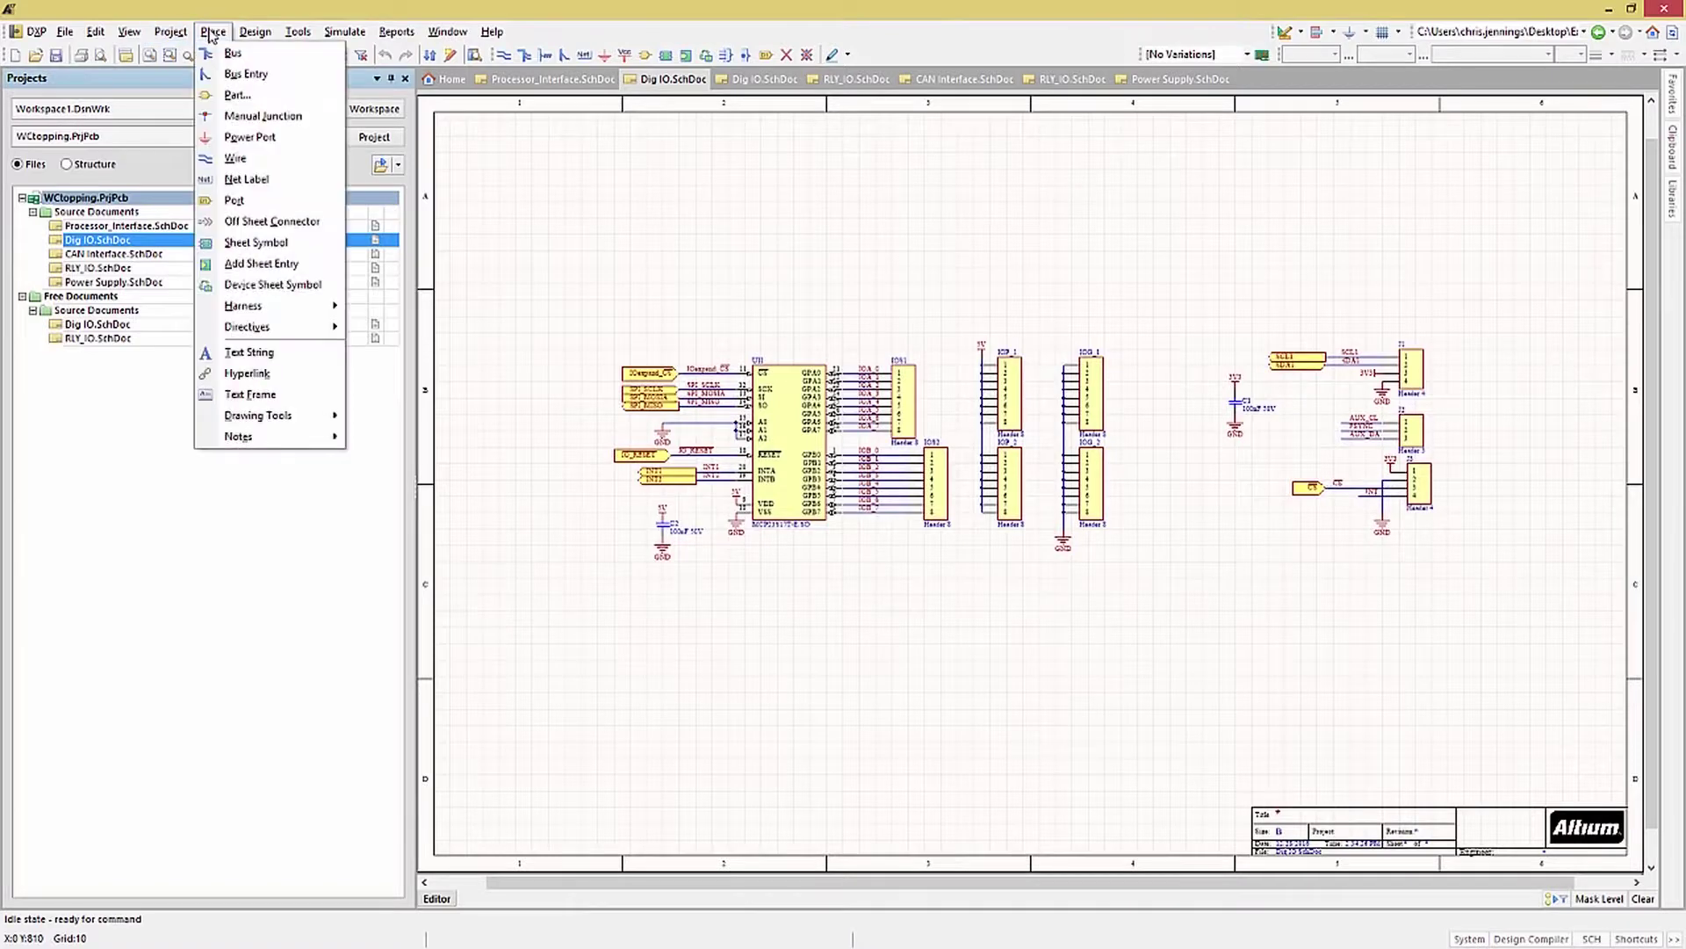
pyautogui.click(603, 239)
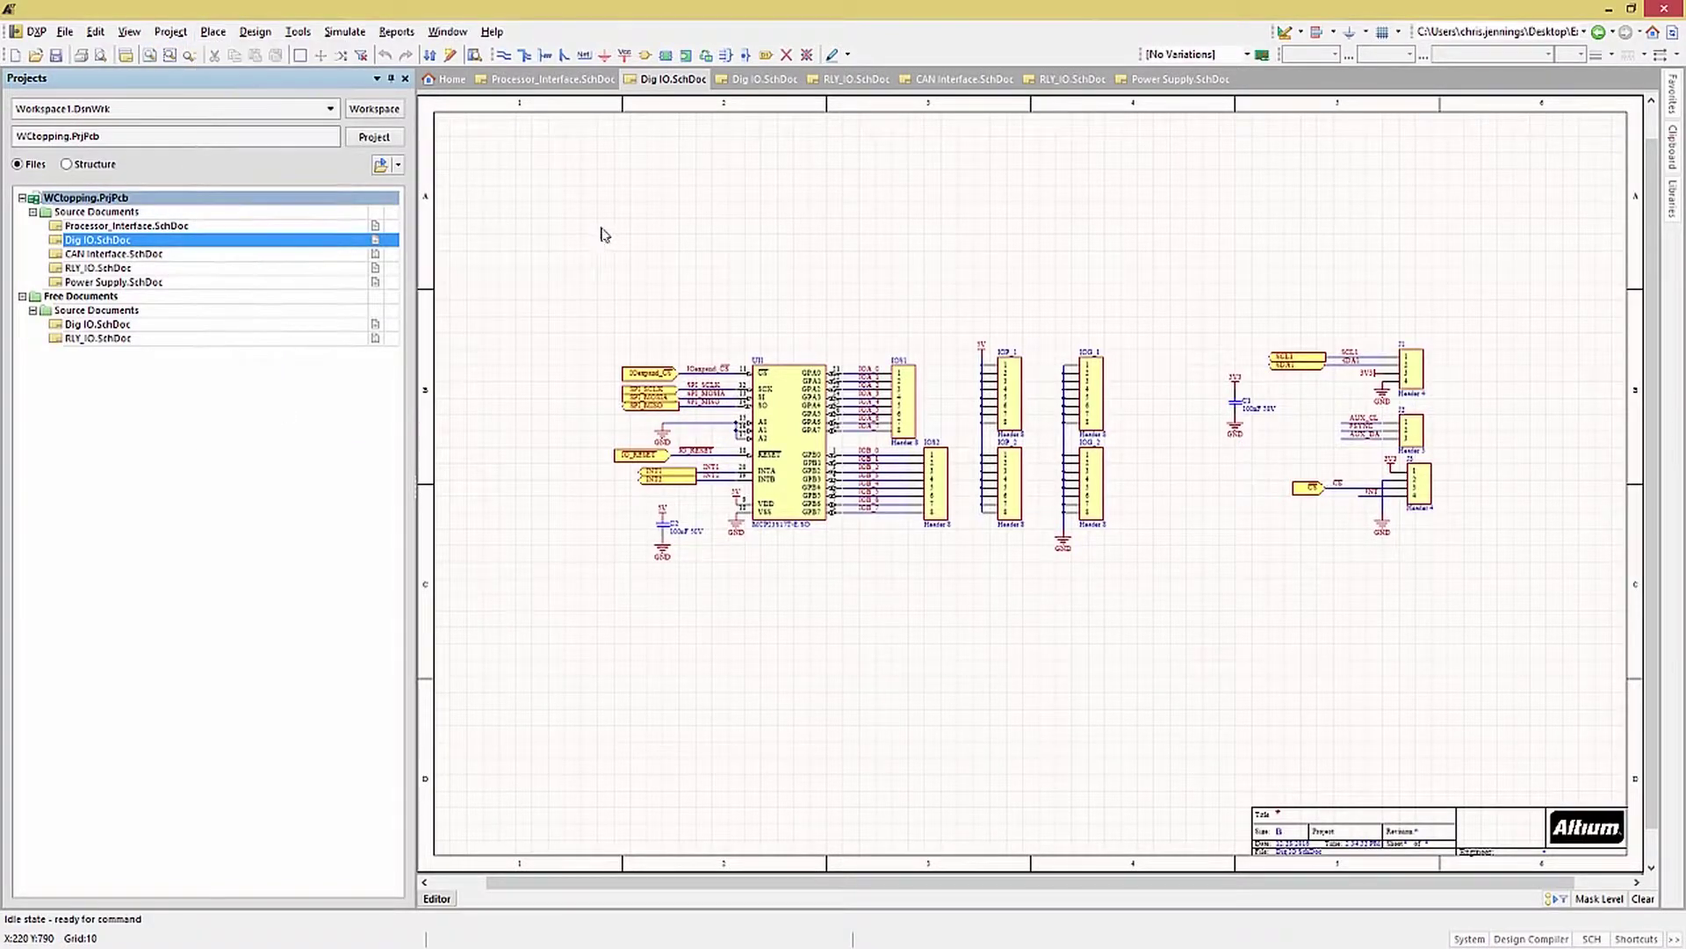
pyautogui.rightClick(602, 230)
pyautogui.moveTo(667, 284)
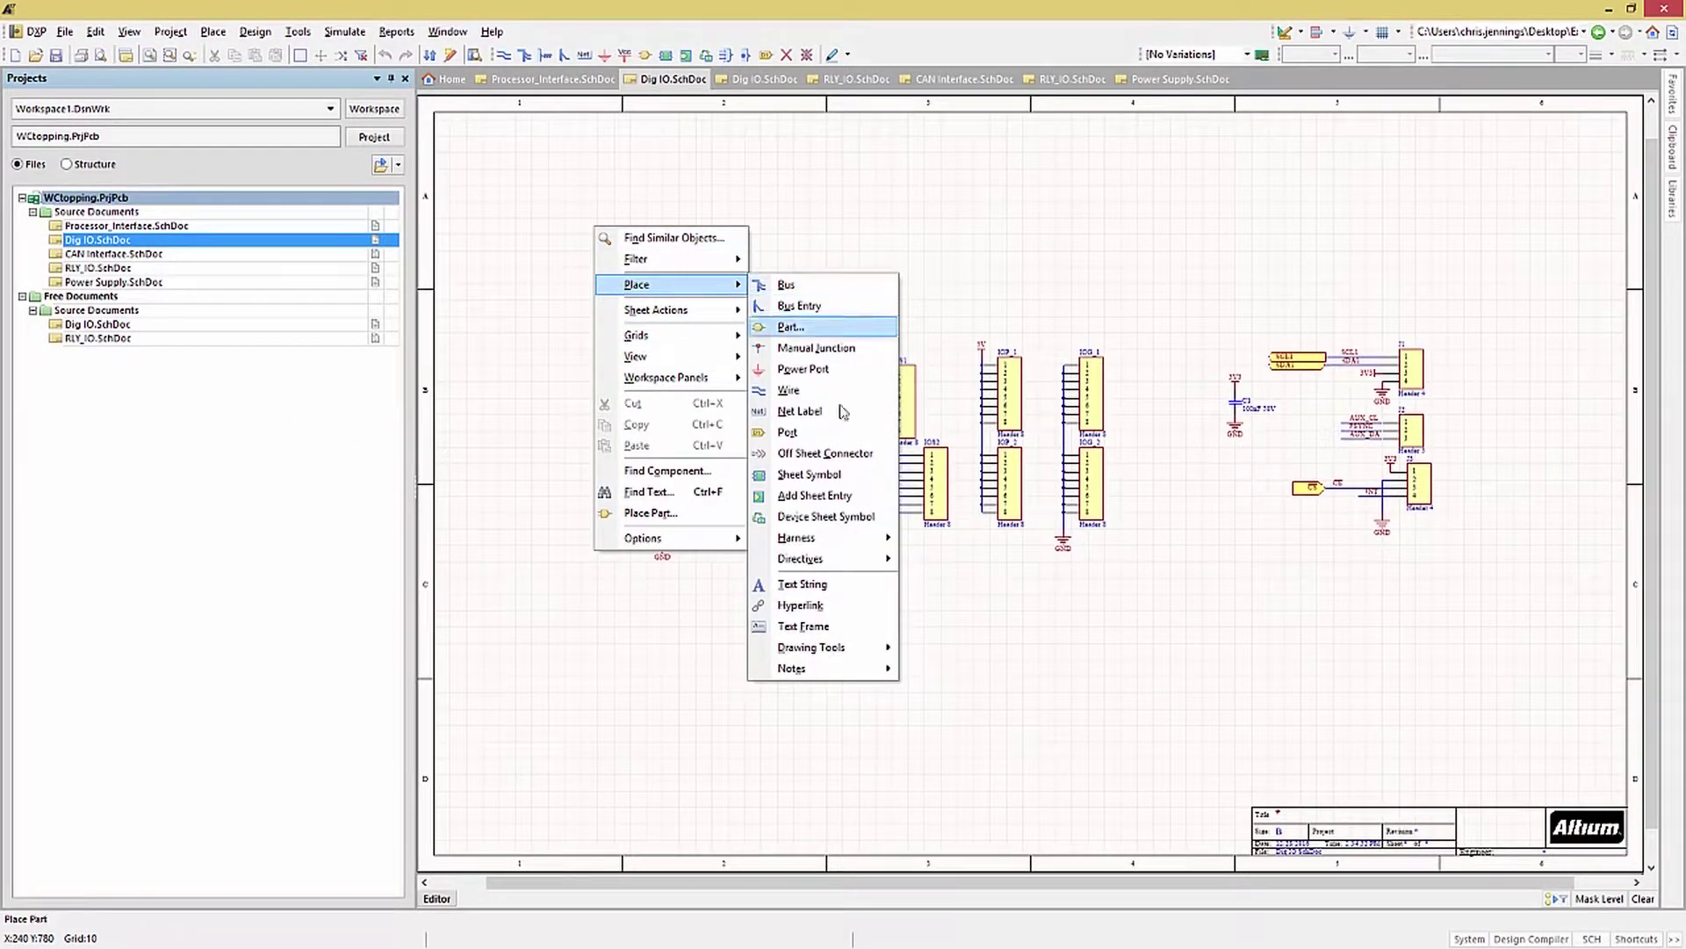
pyautogui.click(802, 585)
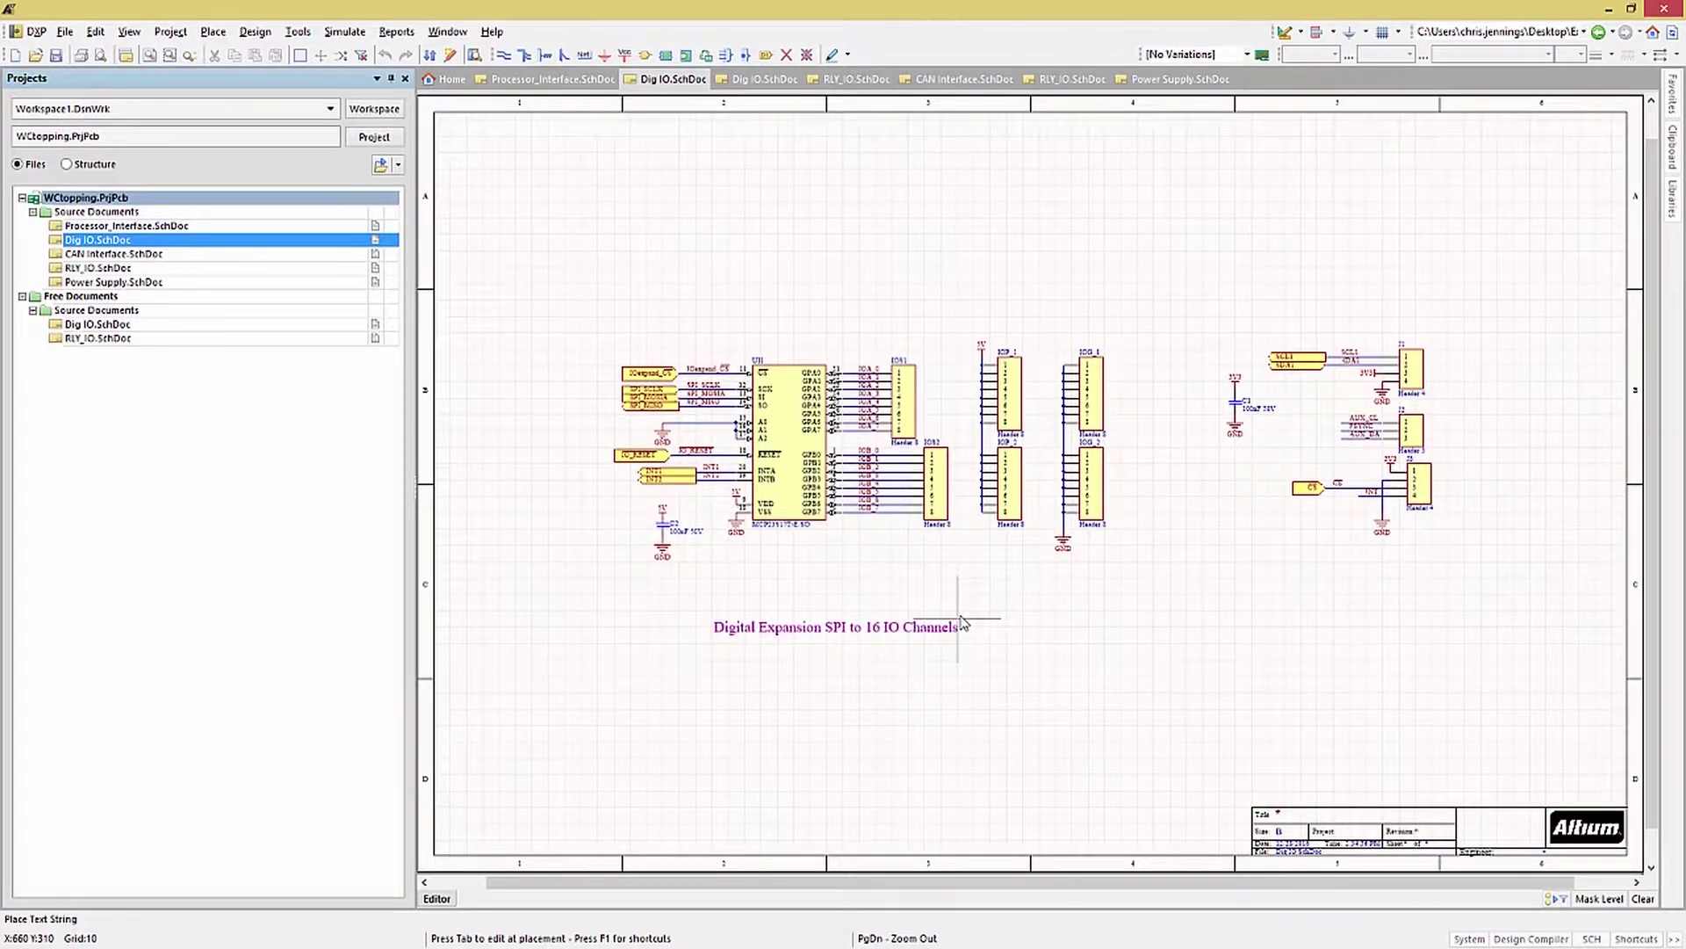
# Step: Set the label to 'Digital Expansion SPI to 16 IO Channels' in maroon Times New Roman 22
pyautogui.press('Tab')
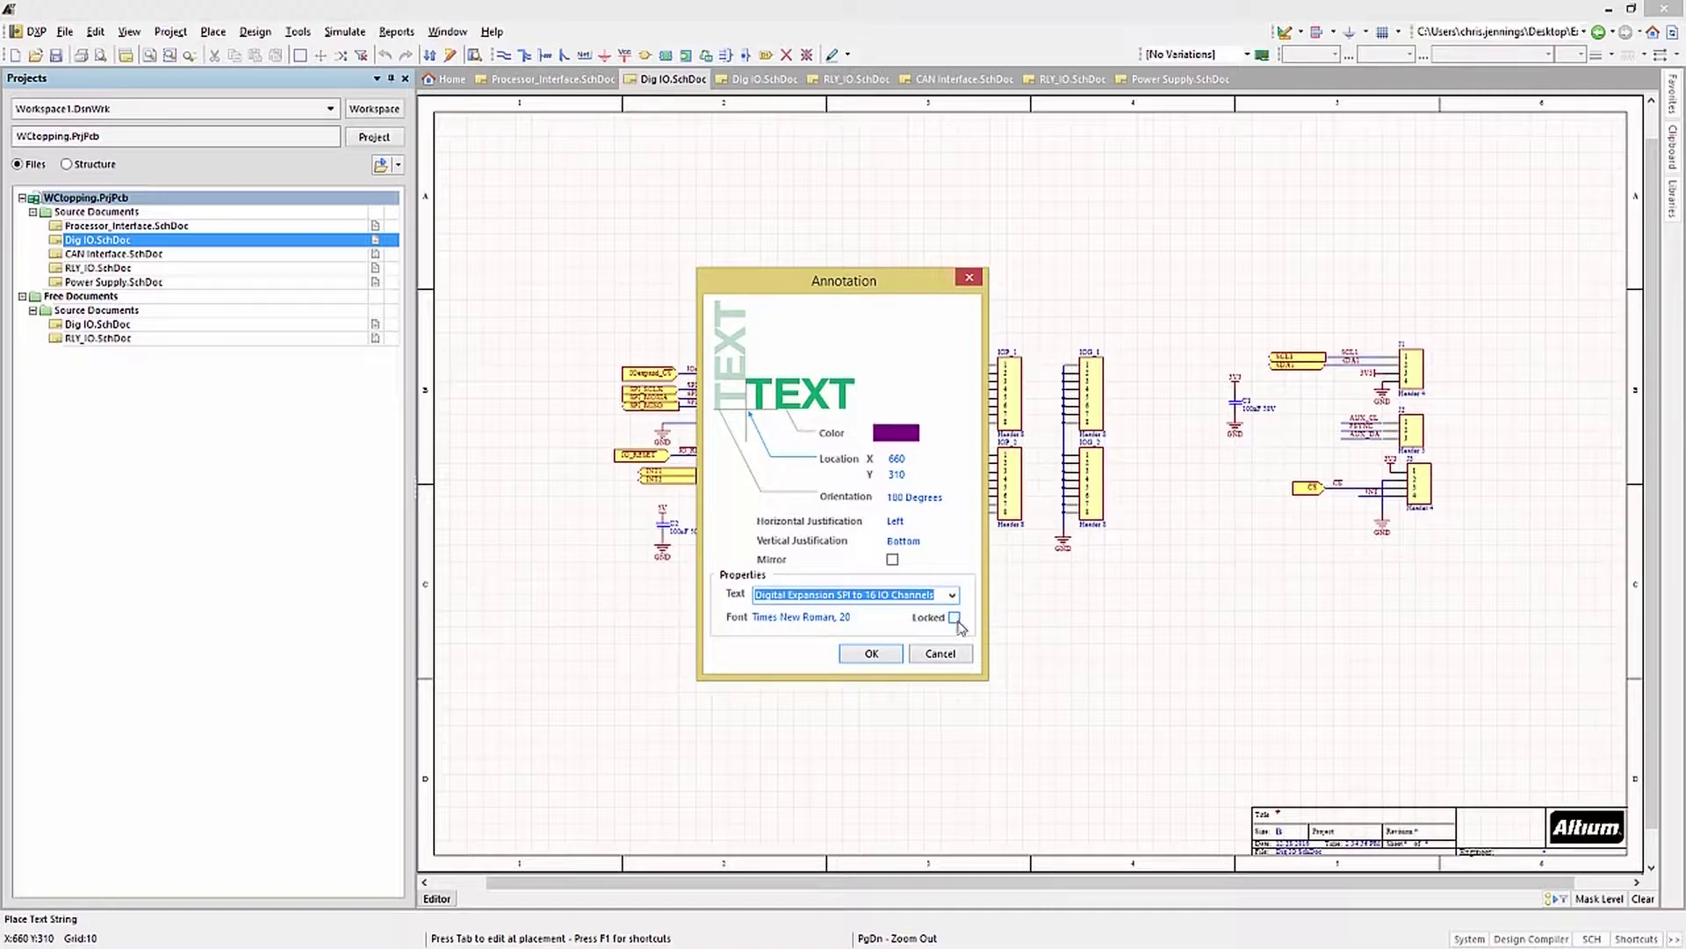
pyautogui.click(892, 595)
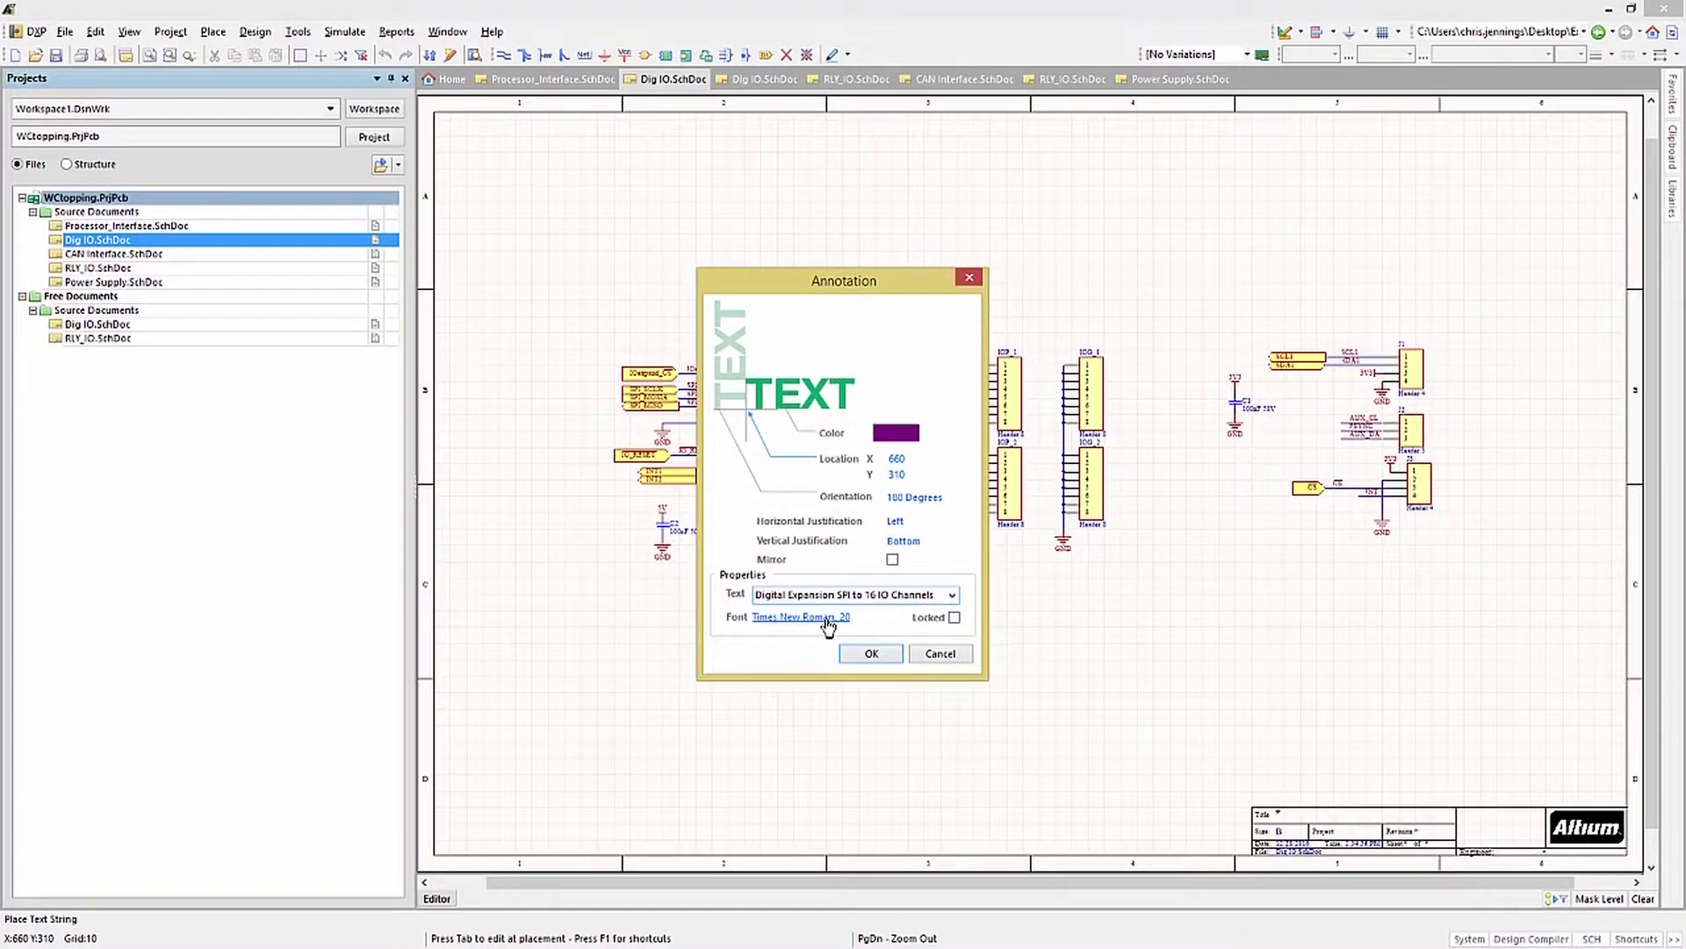
pyautogui.click(827, 618)
pyautogui.click(912, 404)
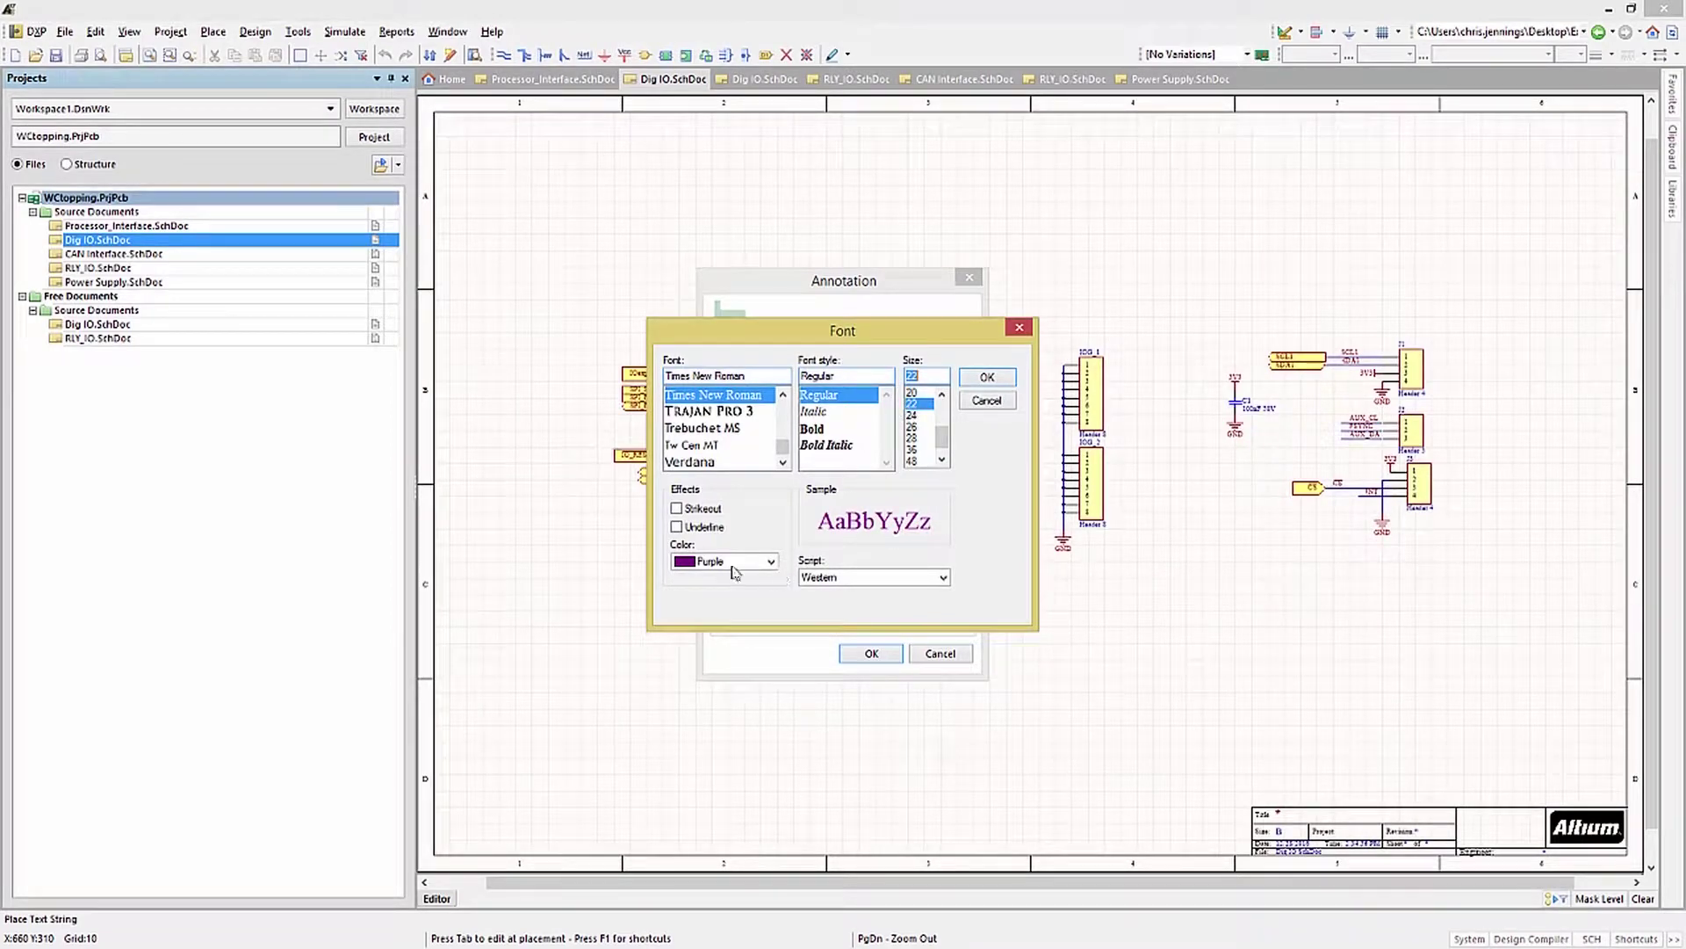
pyautogui.click(771, 561)
pyautogui.click(725, 587)
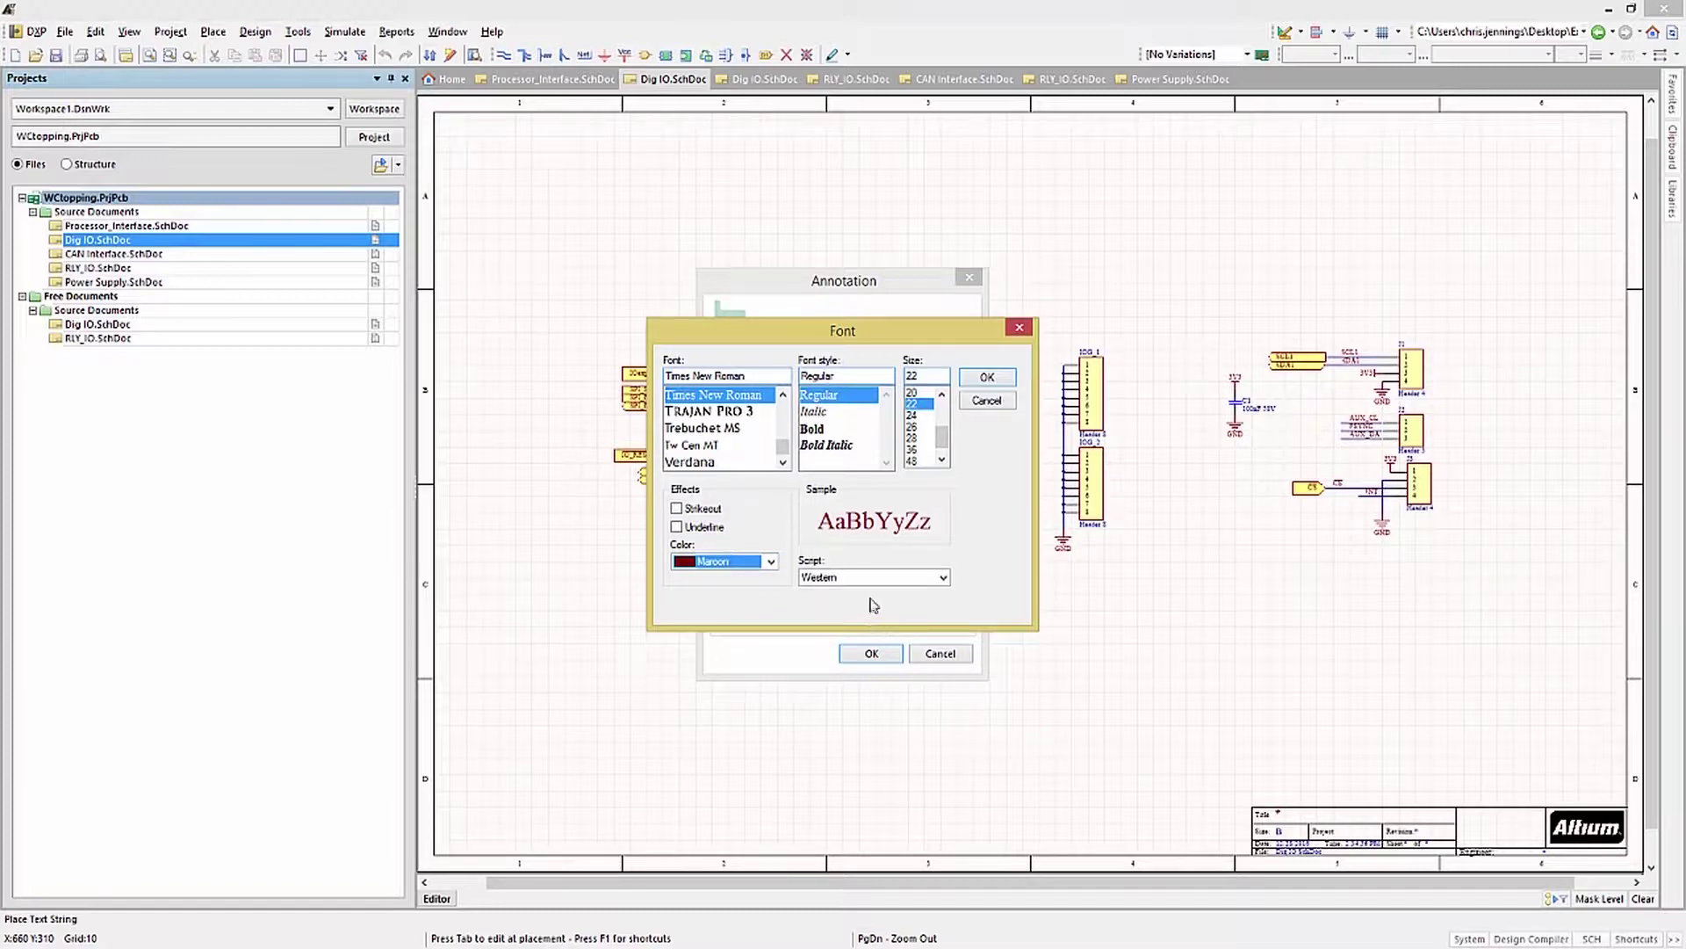
pyautogui.click(982, 380)
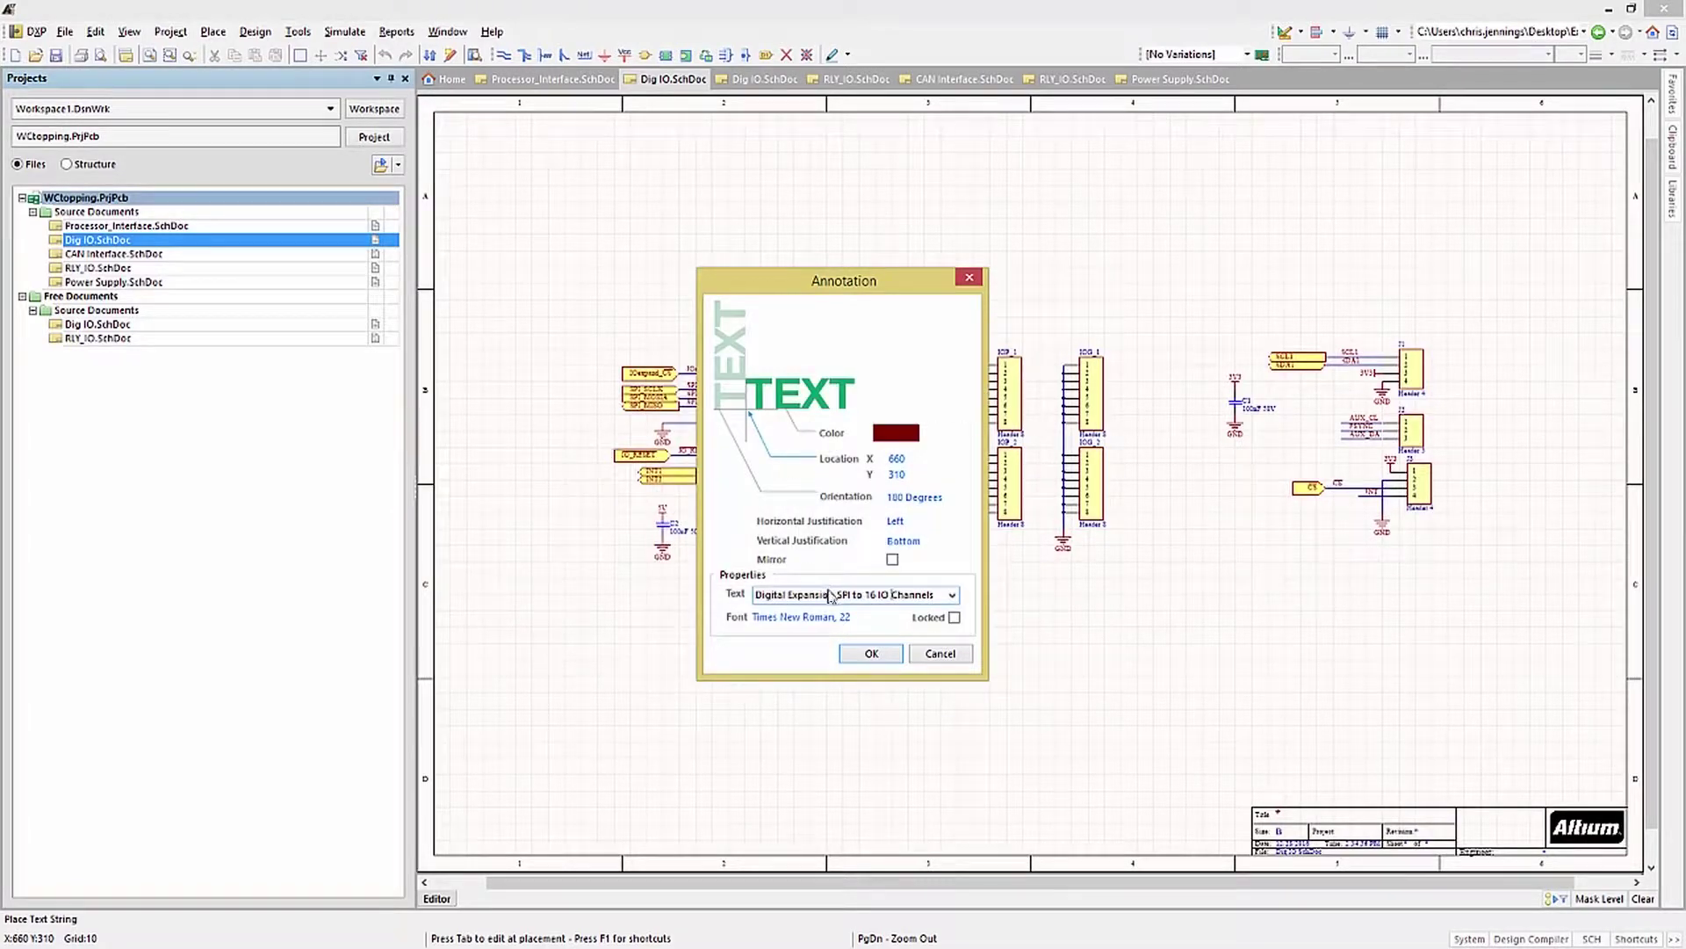
pyautogui.click(871, 654)
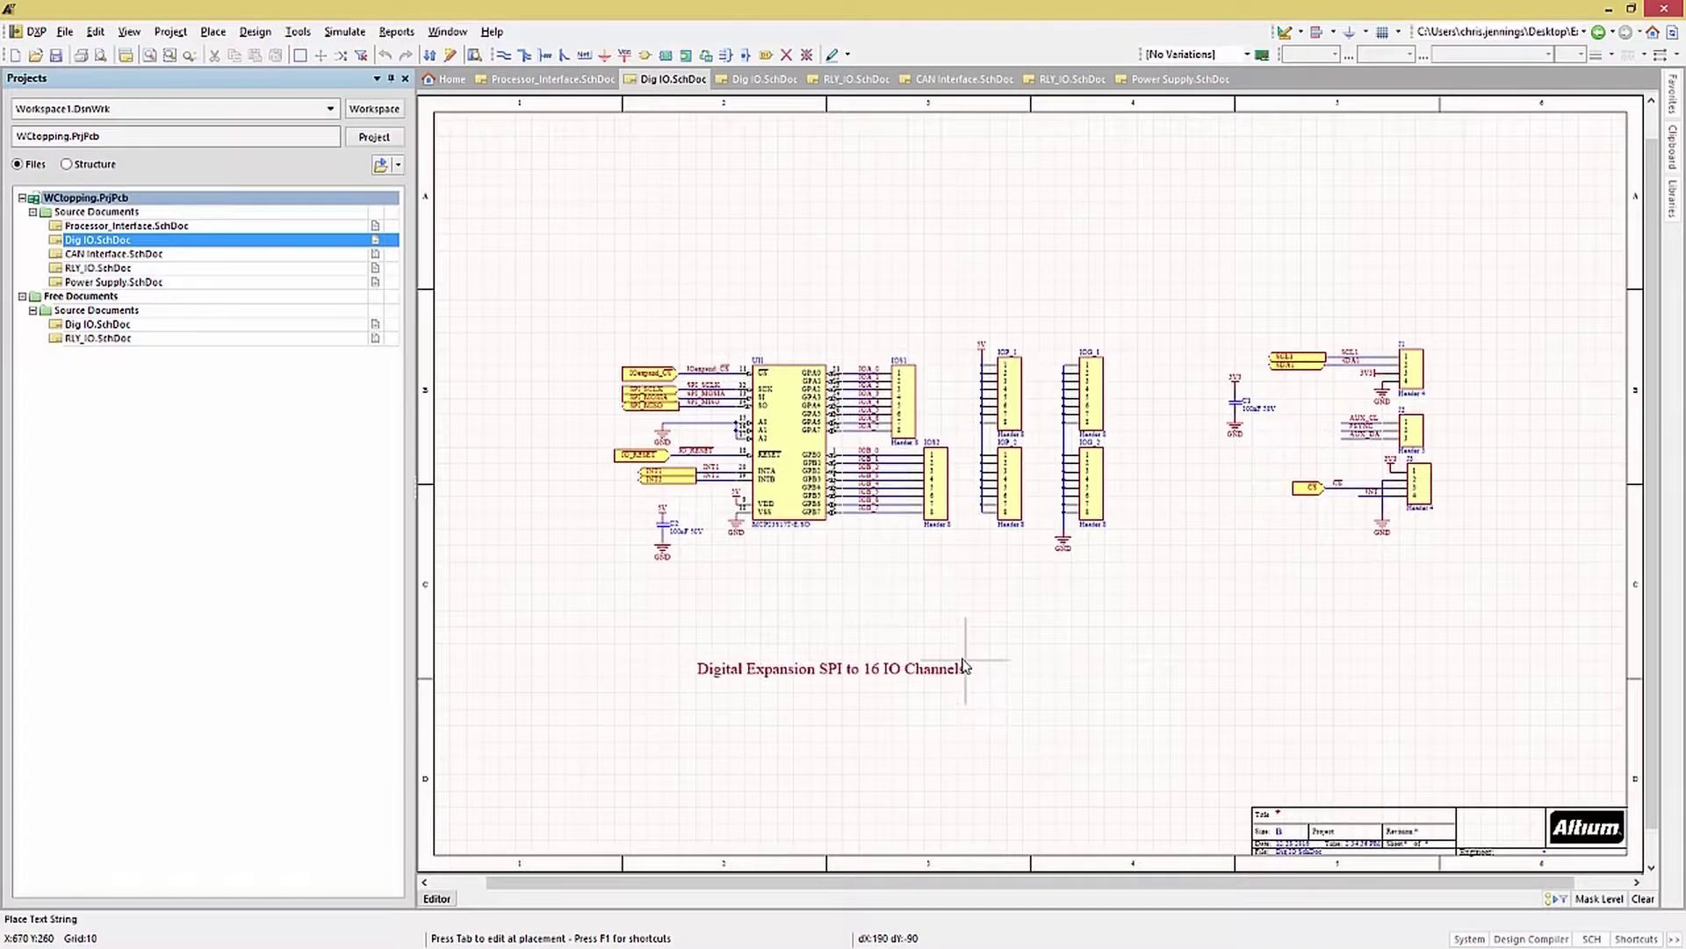
# Step: Place the horizontal label below the Dig IO circuit
pyautogui.press('space')
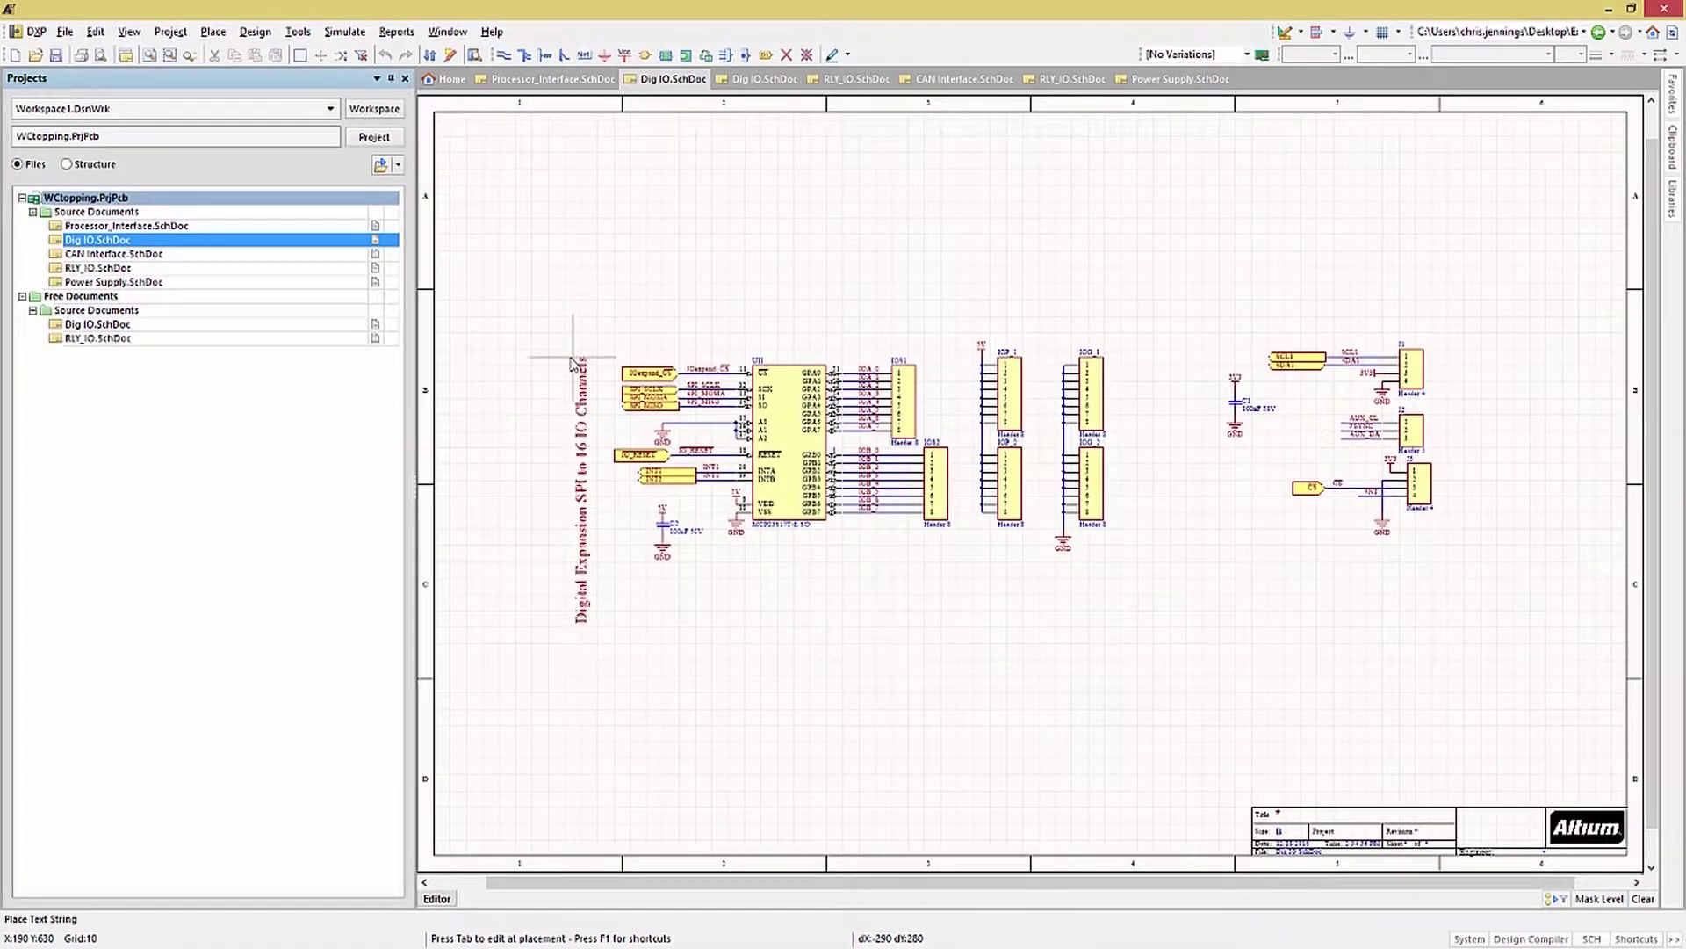
pyautogui.press('space')
pyautogui.press('space')
pyautogui.press('space')
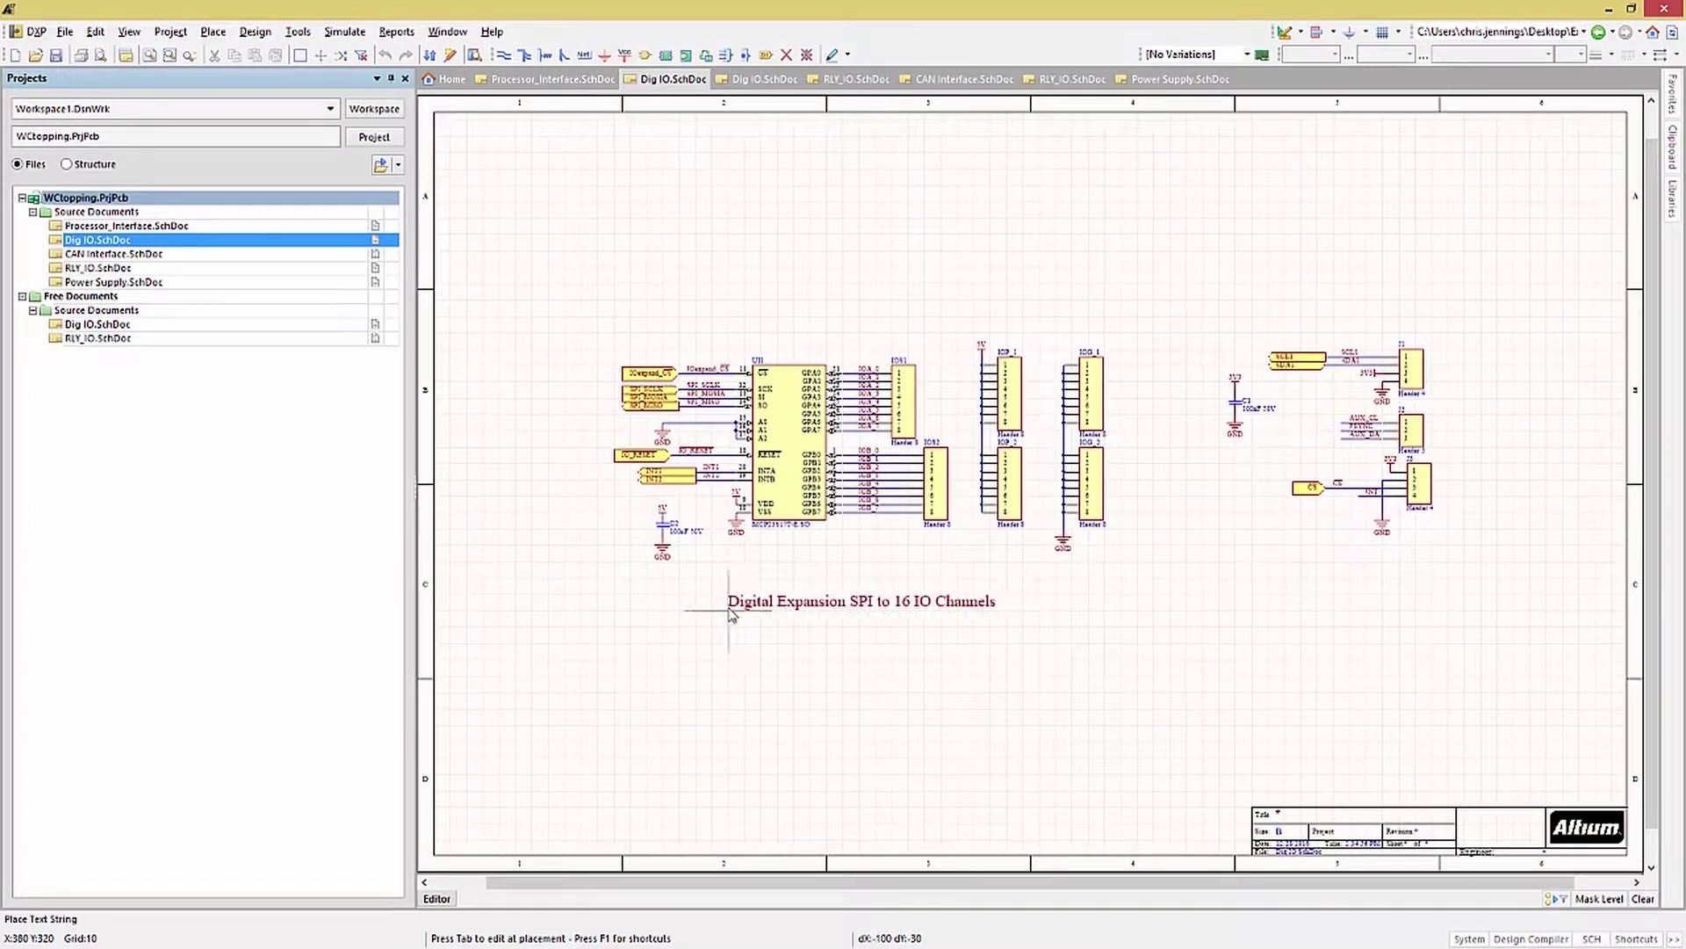
pyautogui.click(729, 612)
pyautogui.rightClick(729, 612)
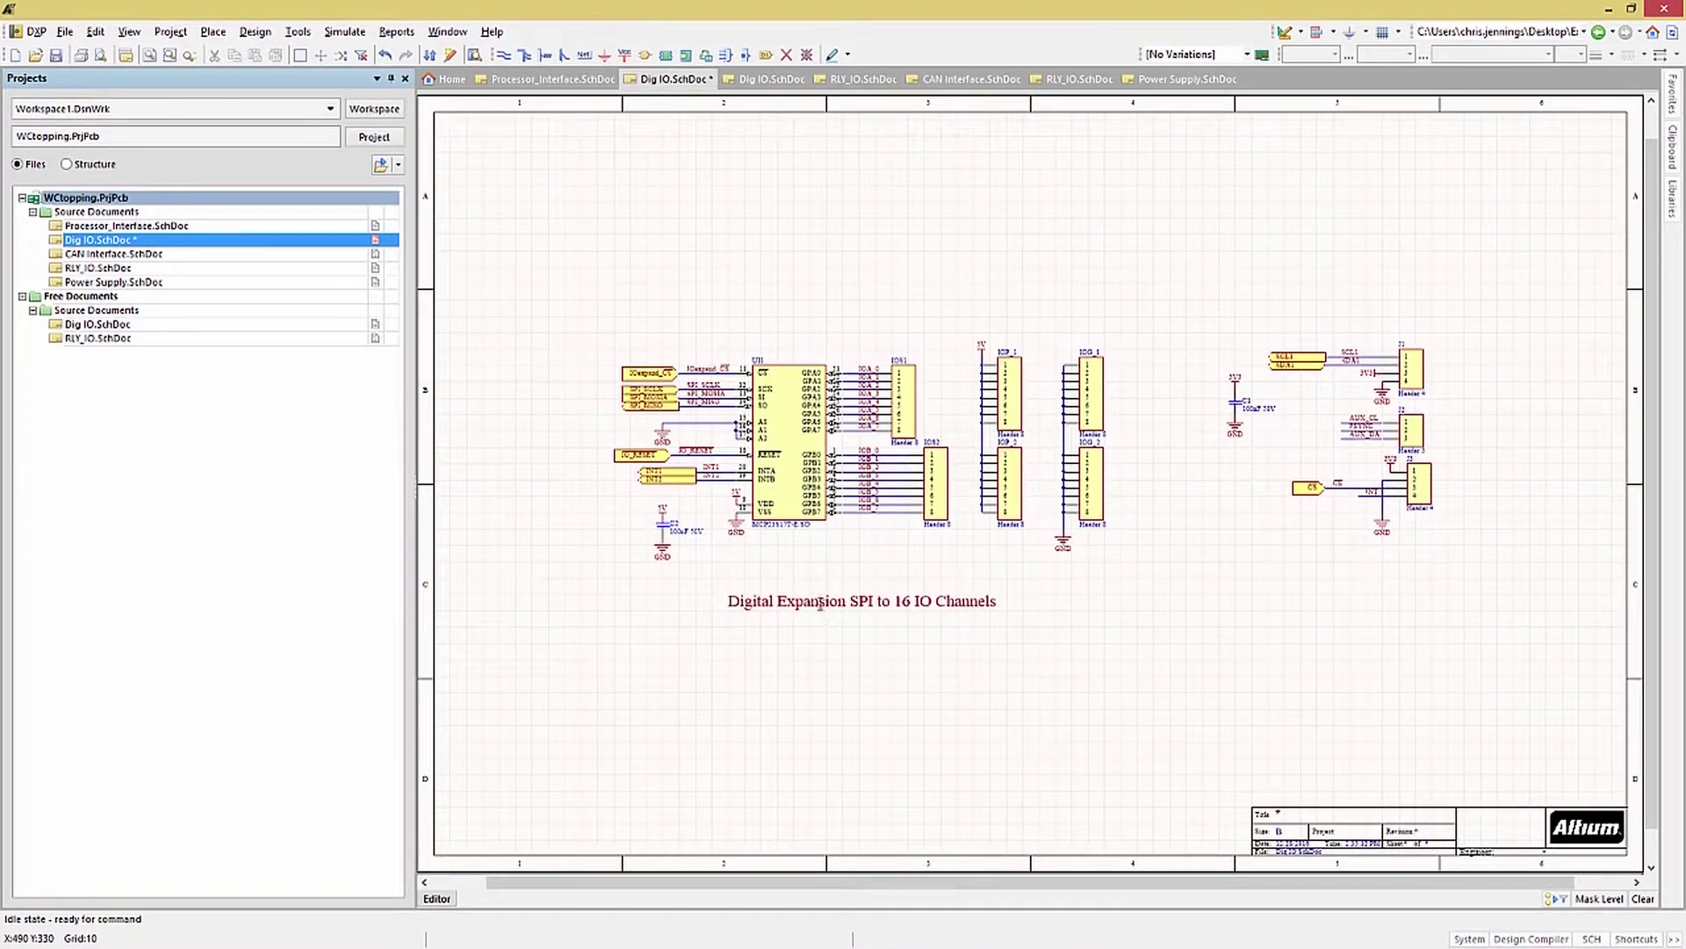
# Step: Edit the label to read 'Digital Expansion SPI to 16 IOs' and reduce its font size to 18
pyautogui.doubleClick(821, 608)
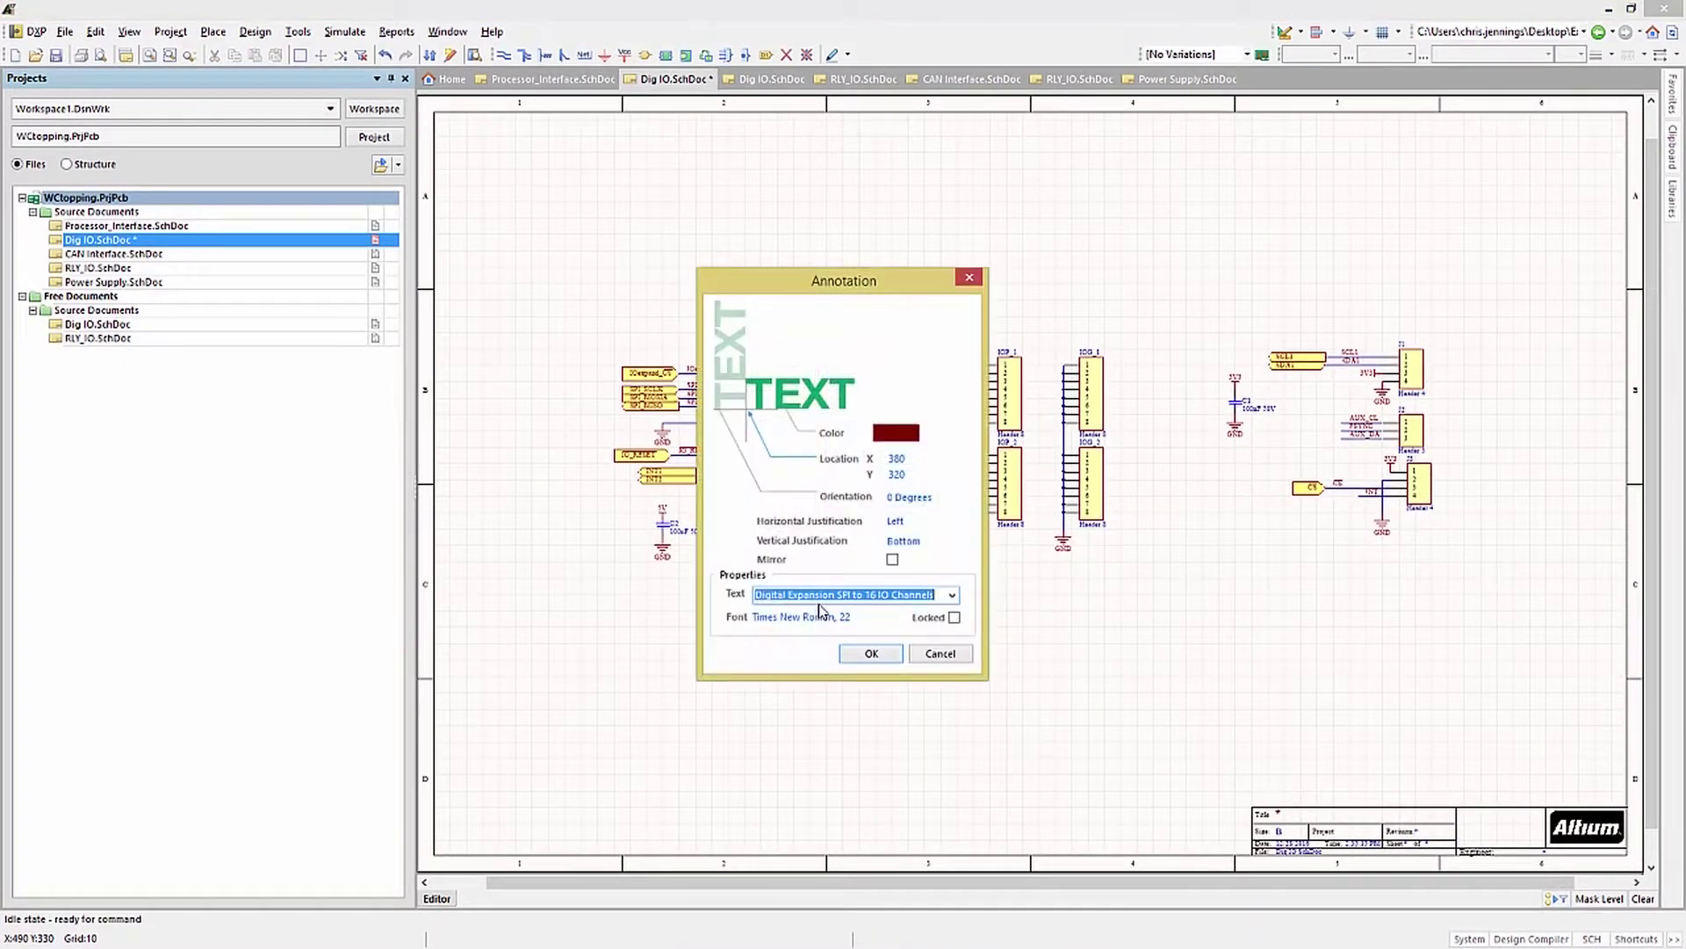
pyautogui.click(937, 594)
pyautogui.press('BackSpace')
pyautogui.press('BackSpace')
pyautogui.press('BackSpace')
pyautogui.press('BackSpace')
pyautogui.press('BackSpace')
pyautogui.press('BackSpace')
pyautogui.press('BackSpace')
pyautogui.press('BackSpace')
pyautogui.press('BackSpace')
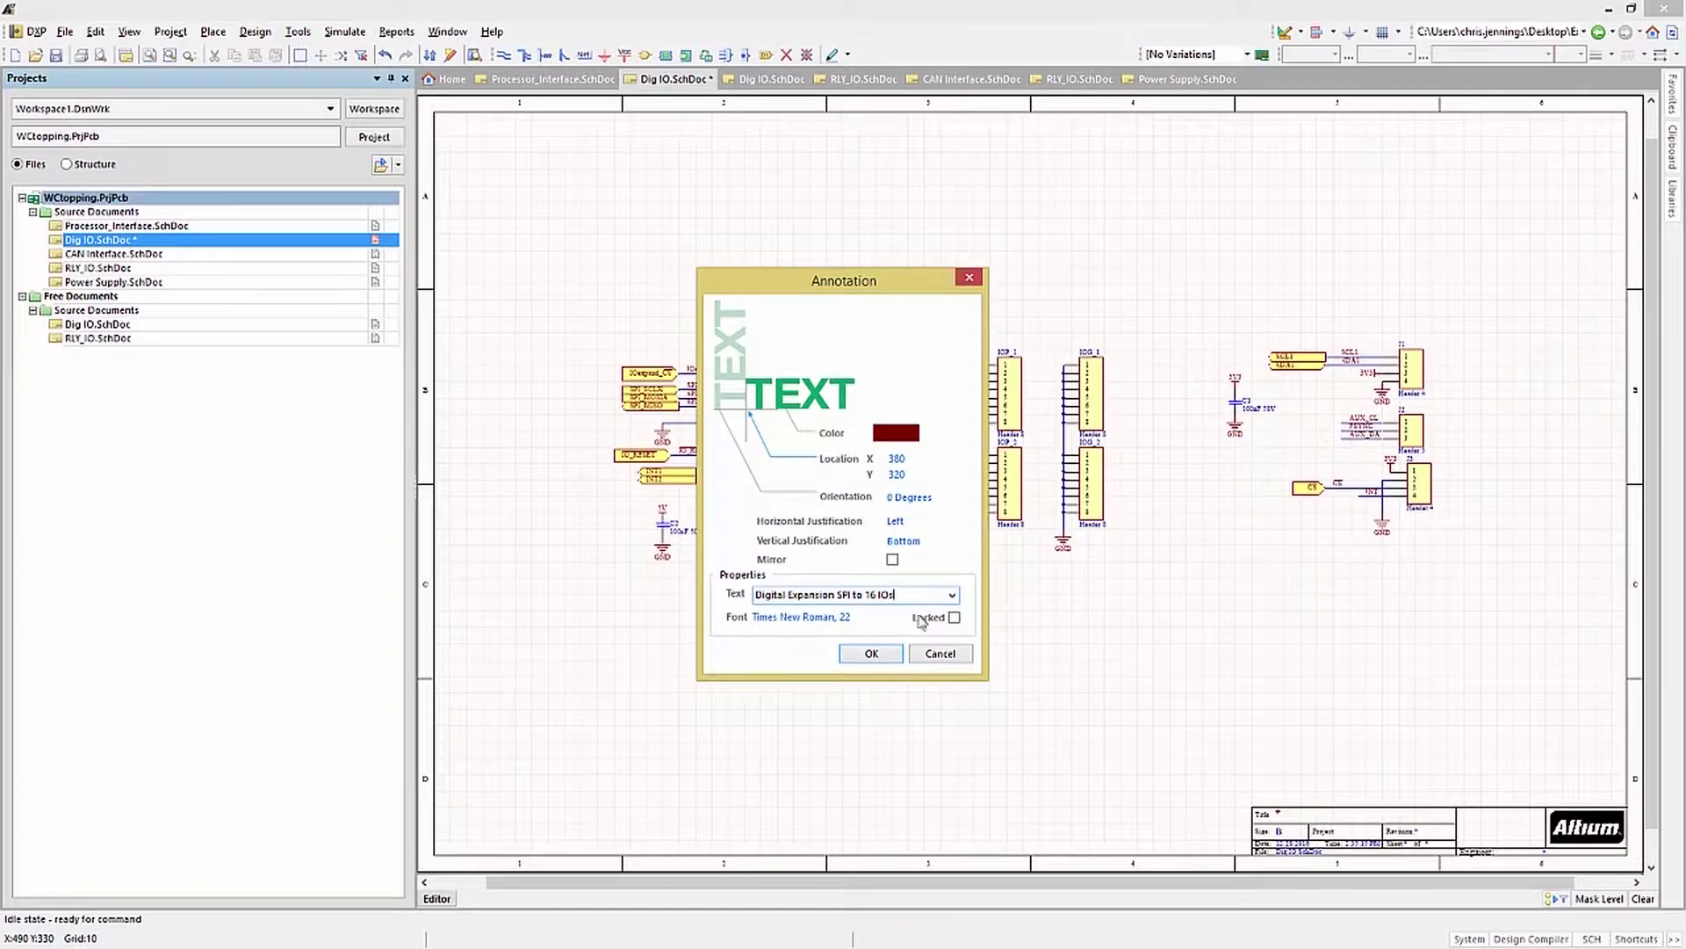
pyautogui.click(802, 617)
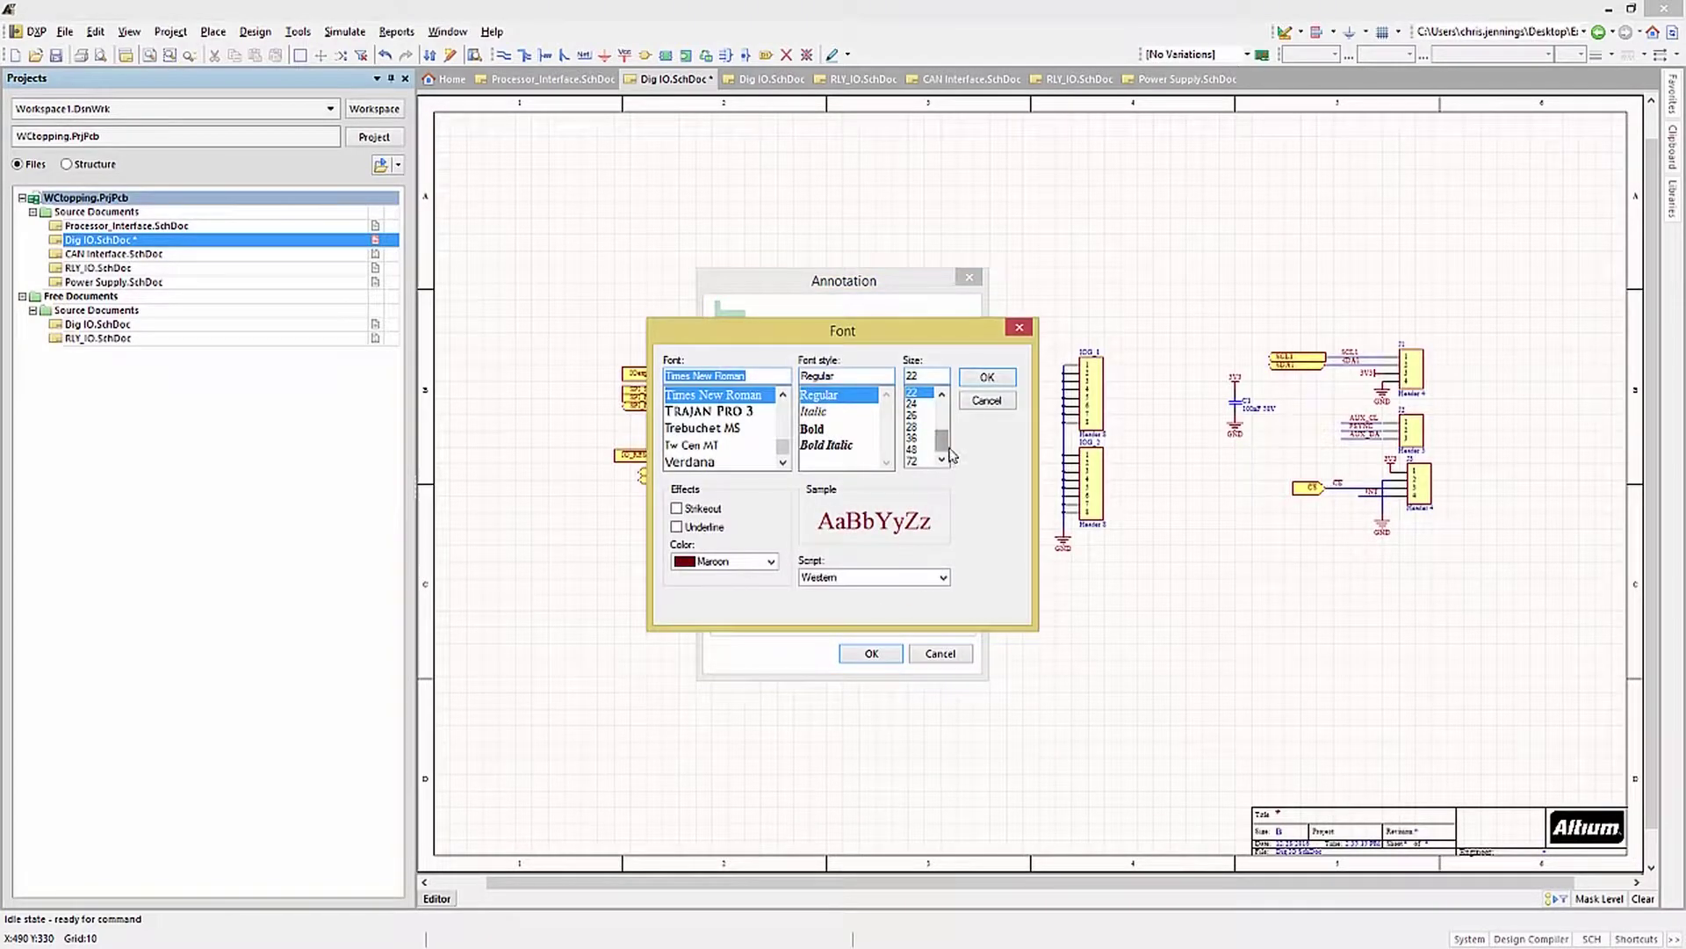
pyautogui.scroll(1, 933, 430)
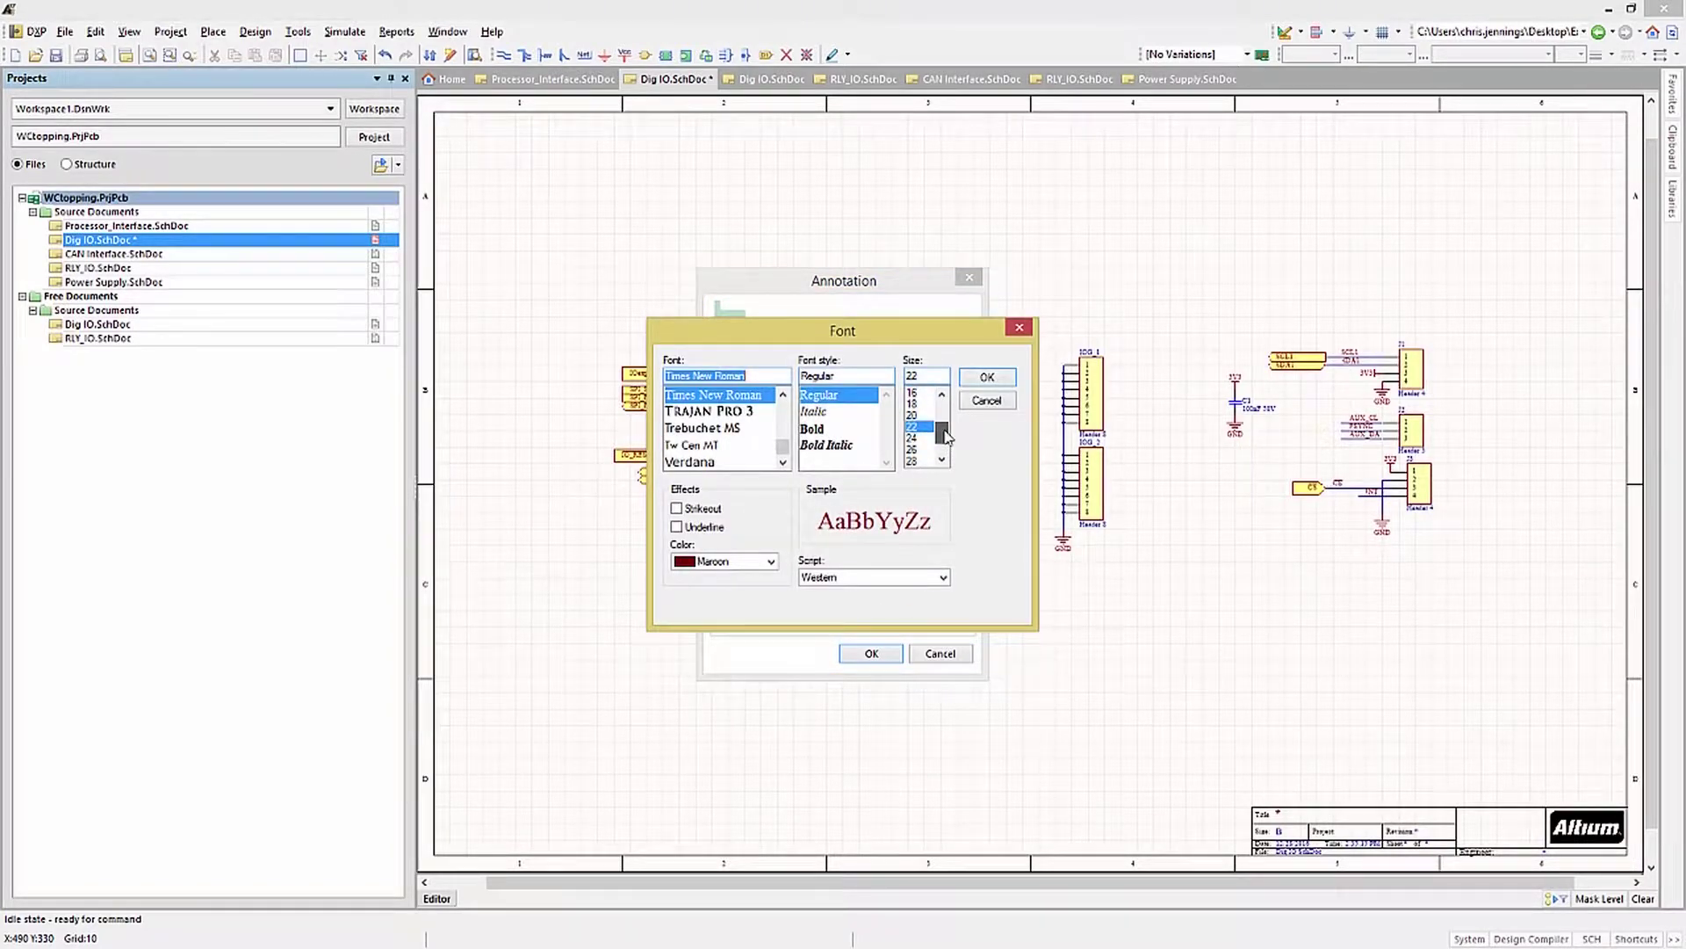
pyautogui.click(922, 403)
pyautogui.click(988, 376)
pyautogui.click(854, 655)
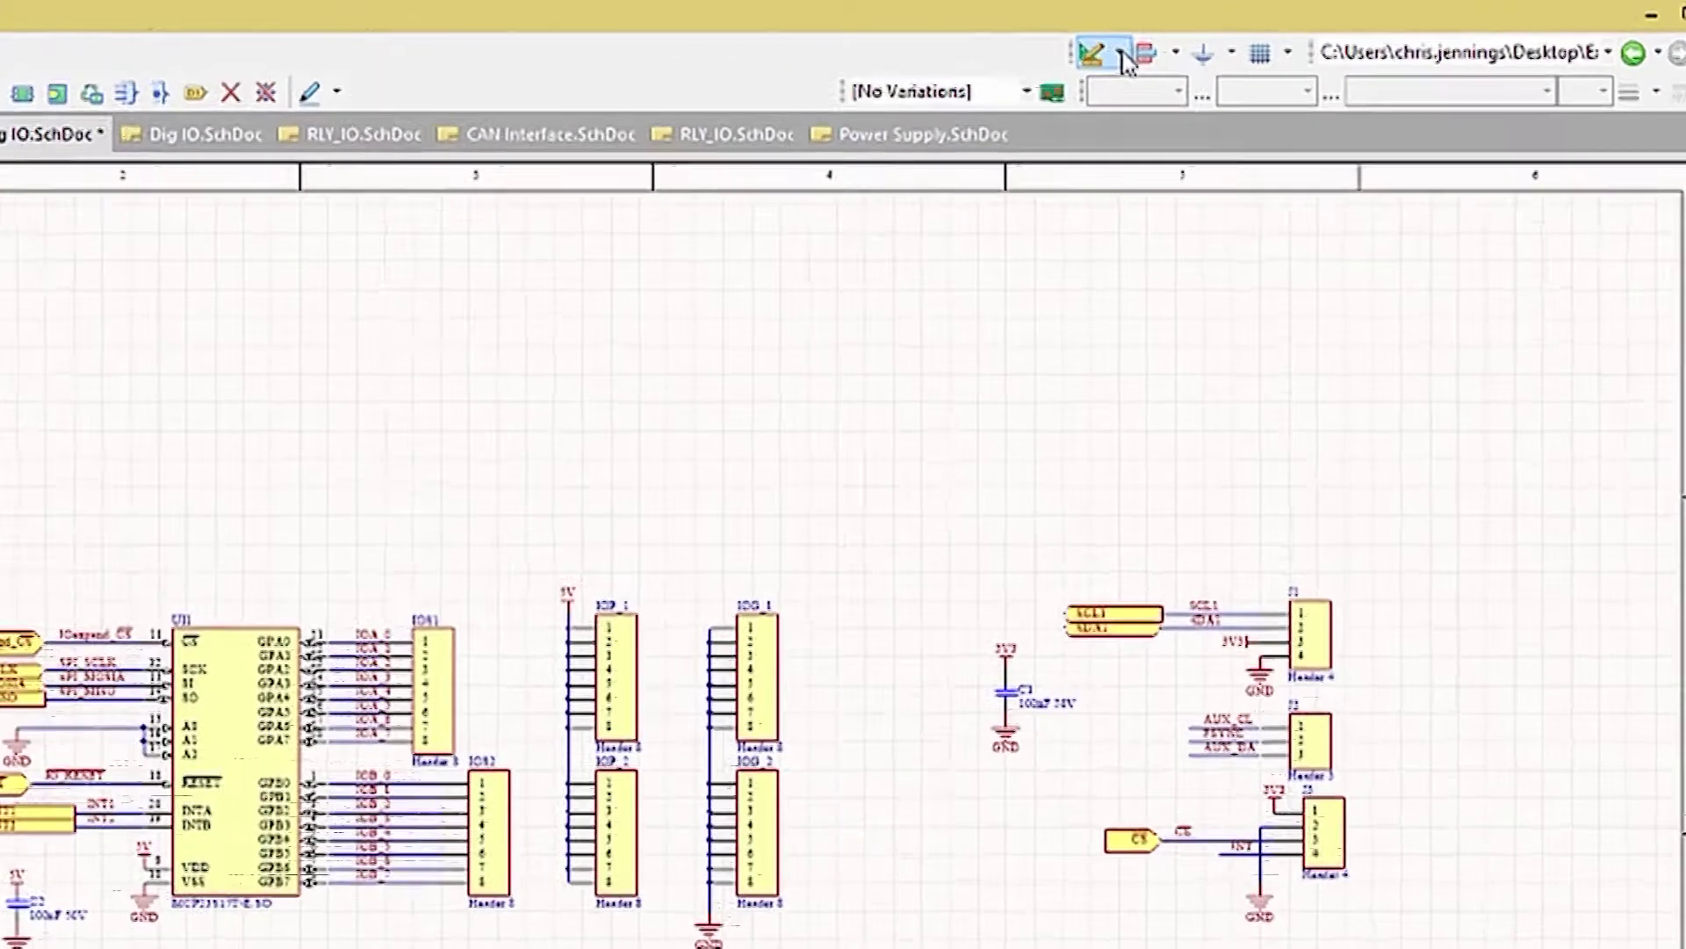
pyautogui.click(1122, 55)
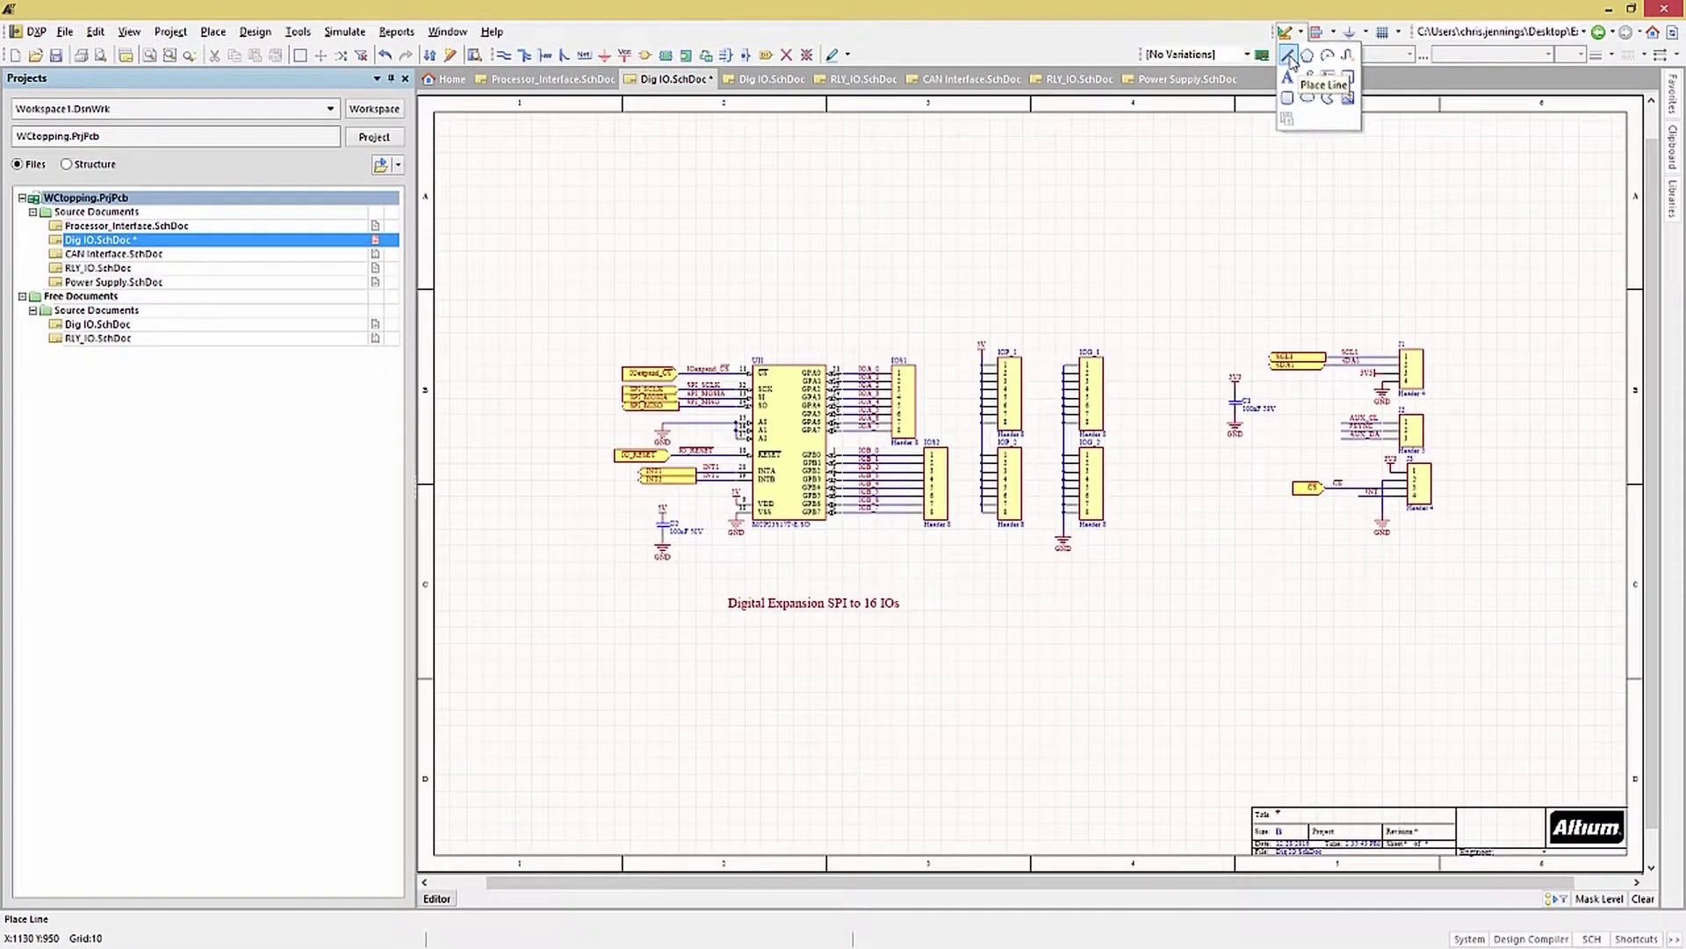
# Step: Choose Place Line from the Drawing Tools drop-down
pyautogui.click(1288, 56)
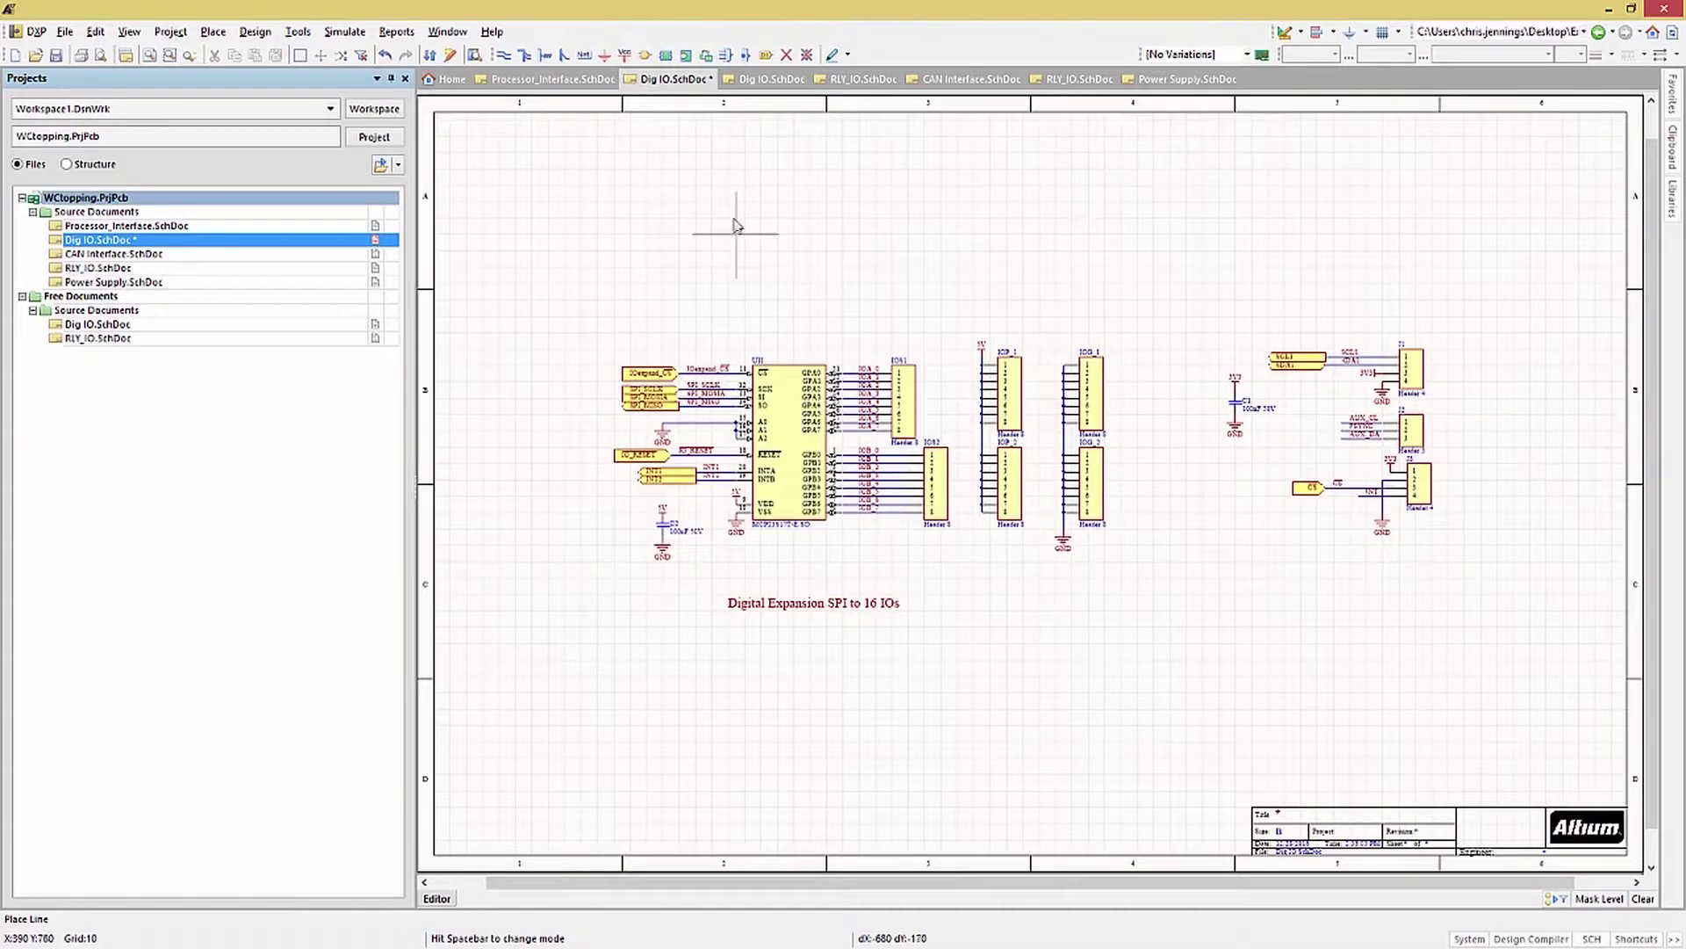
# Step: Draw a trial line above the schematic with no start shape, Small width, red, solid style
pyautogui.click(727, 201)
pyautogui.click(892, 204)
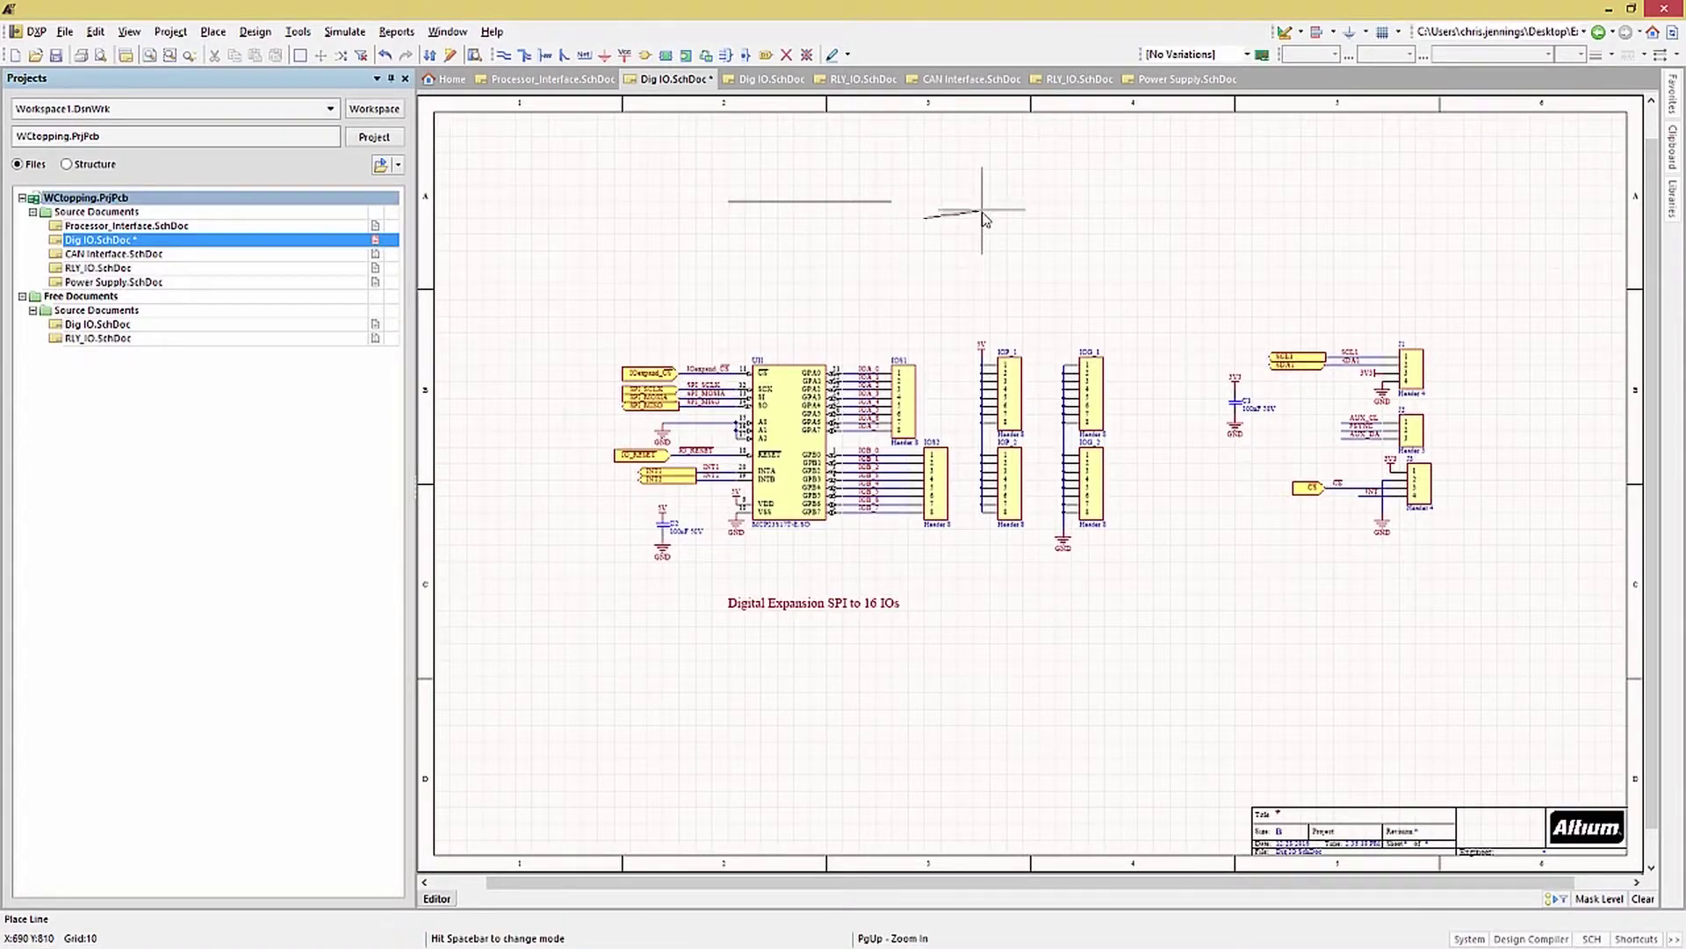
pyautogui.press('Tab')
pyautogui.click(756, 502)
pyautogui.click(779, 520)
pyautogui.click(1023, 445)
pyautogui.click(1018, 462)
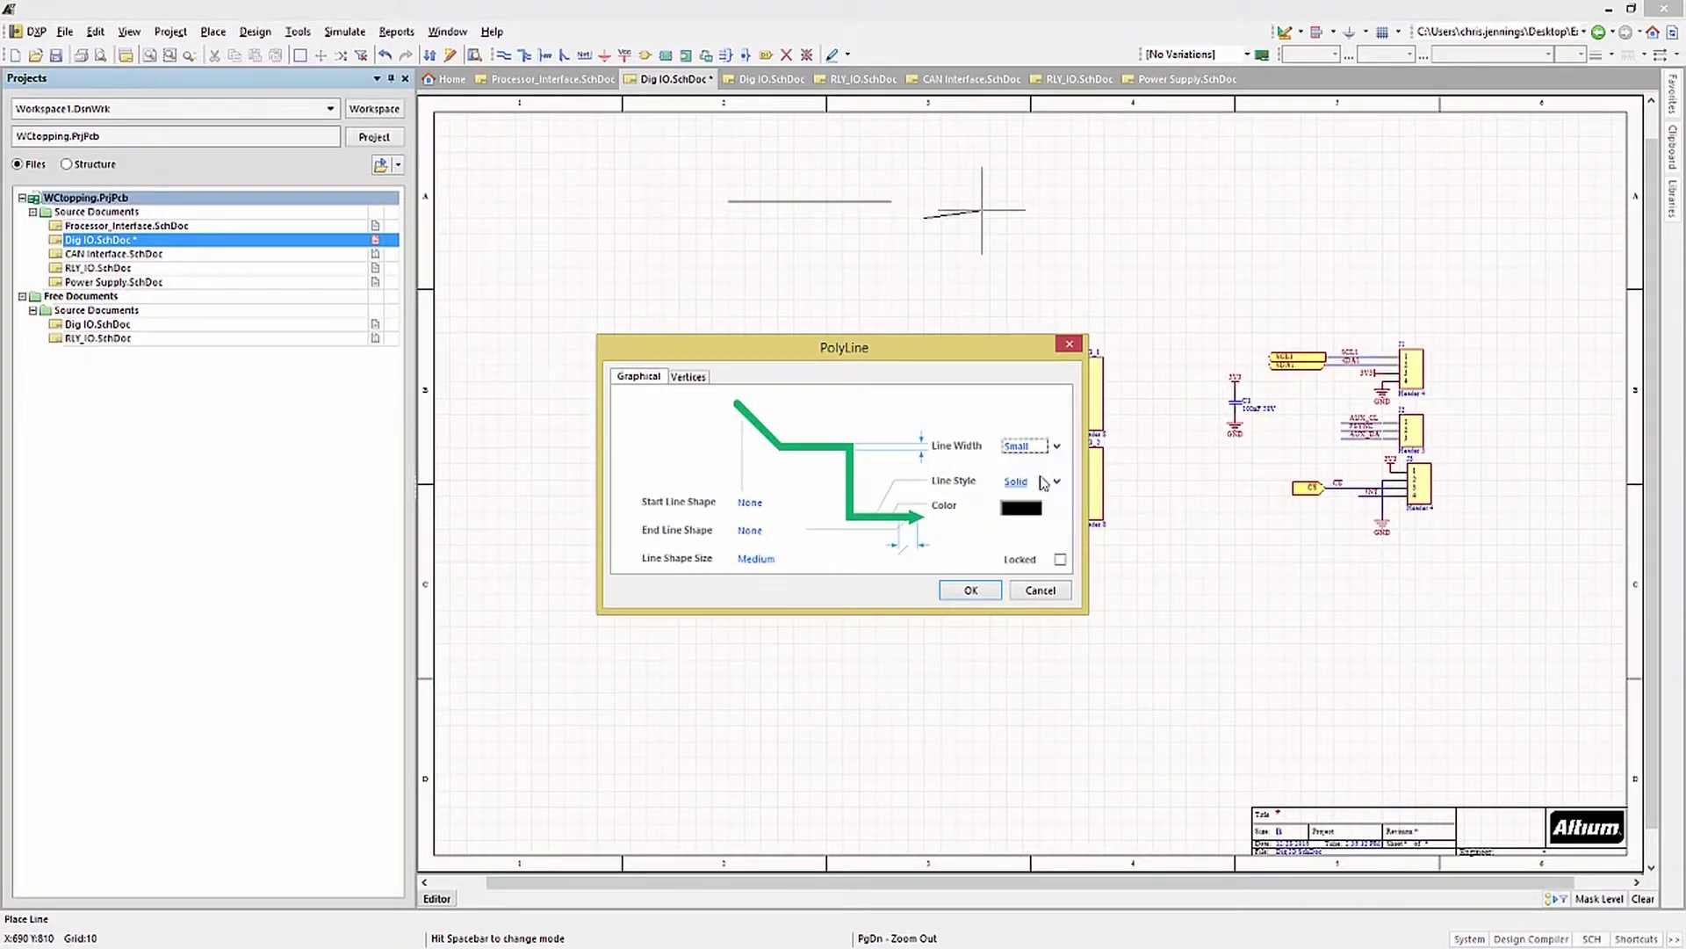
pyautogui.click(1021, 508)
pyautogui.click(817, 424)
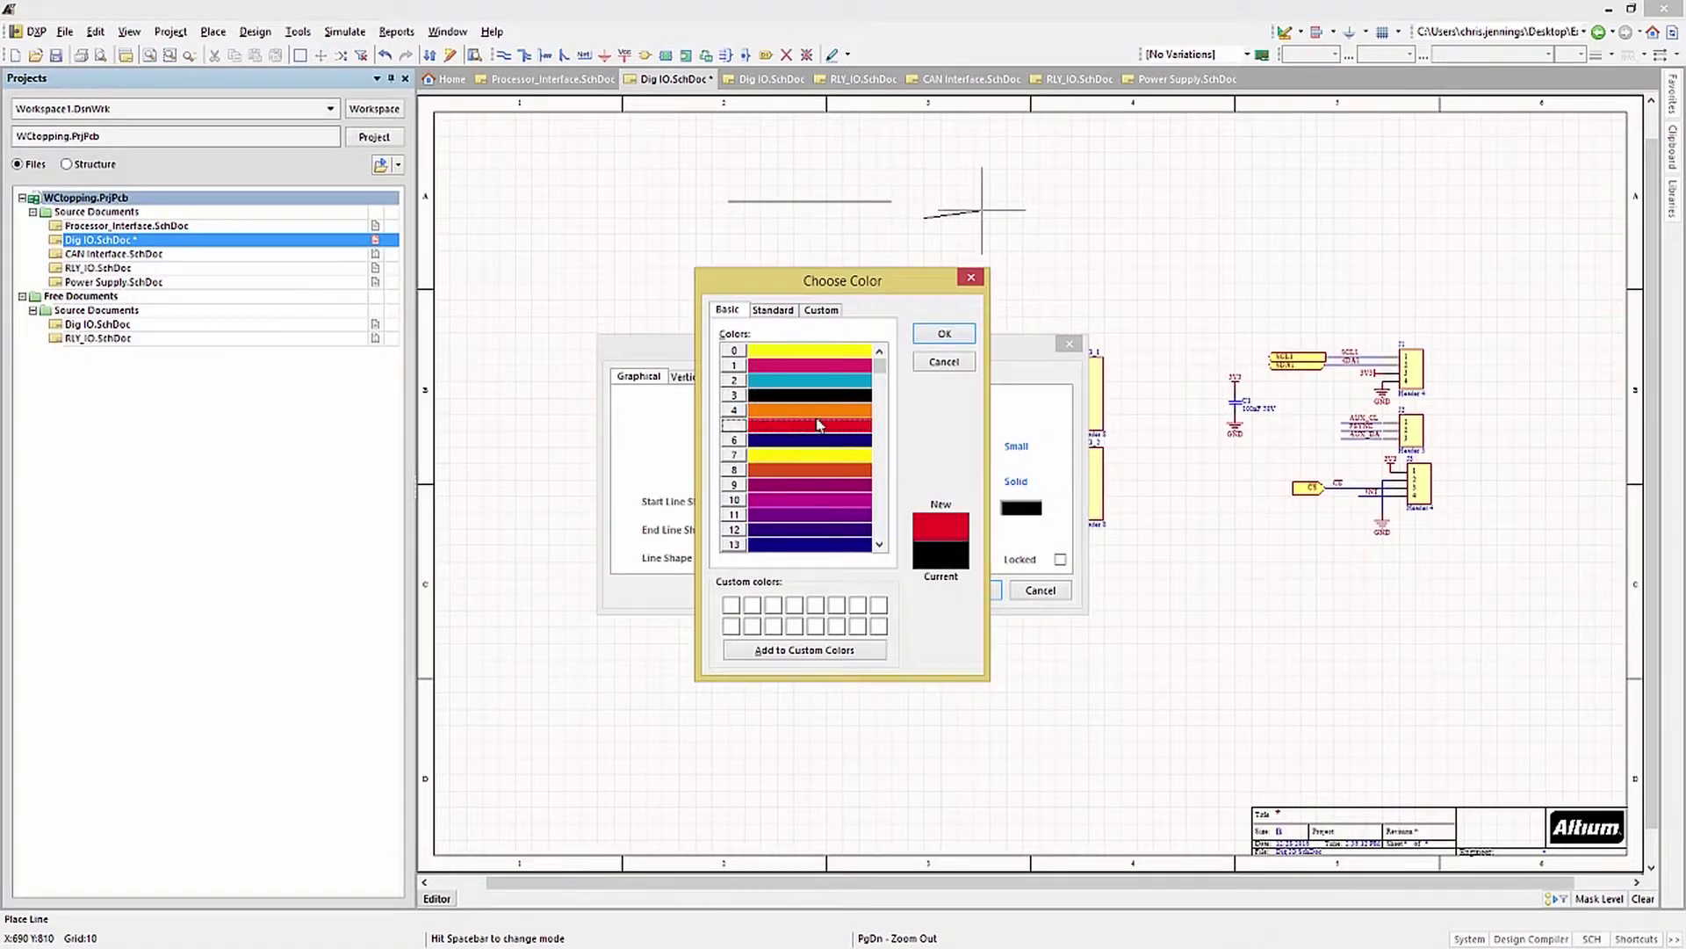
pyautogui.click(931, 335)
pyautogui.click(1017, 481)
pyautogui.click(980, 404)
pyautogui.click(971, 589)
pyautogui.press('Escape')
pyautogui.press('Escape')
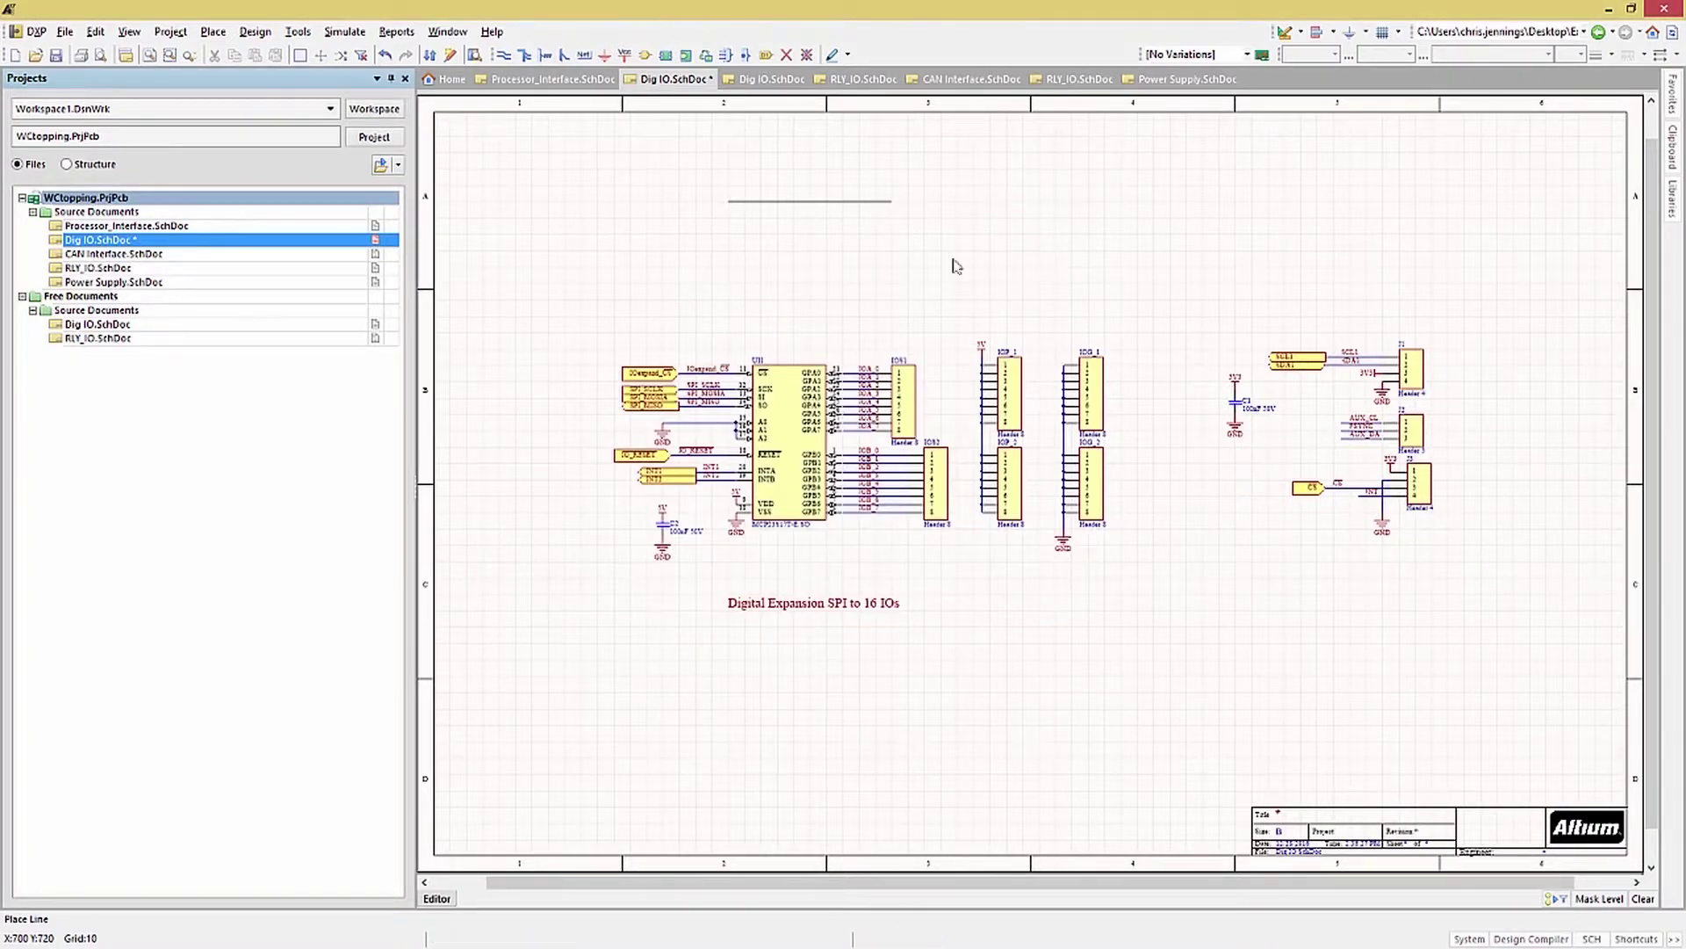
# Step: Delete the grey line and the red polyline above the schematic
pyautogui.click(809, 204)
pyautogui.press('Delete')
pyautogui.click(1048, 257)
pyautogui.press('Delete')
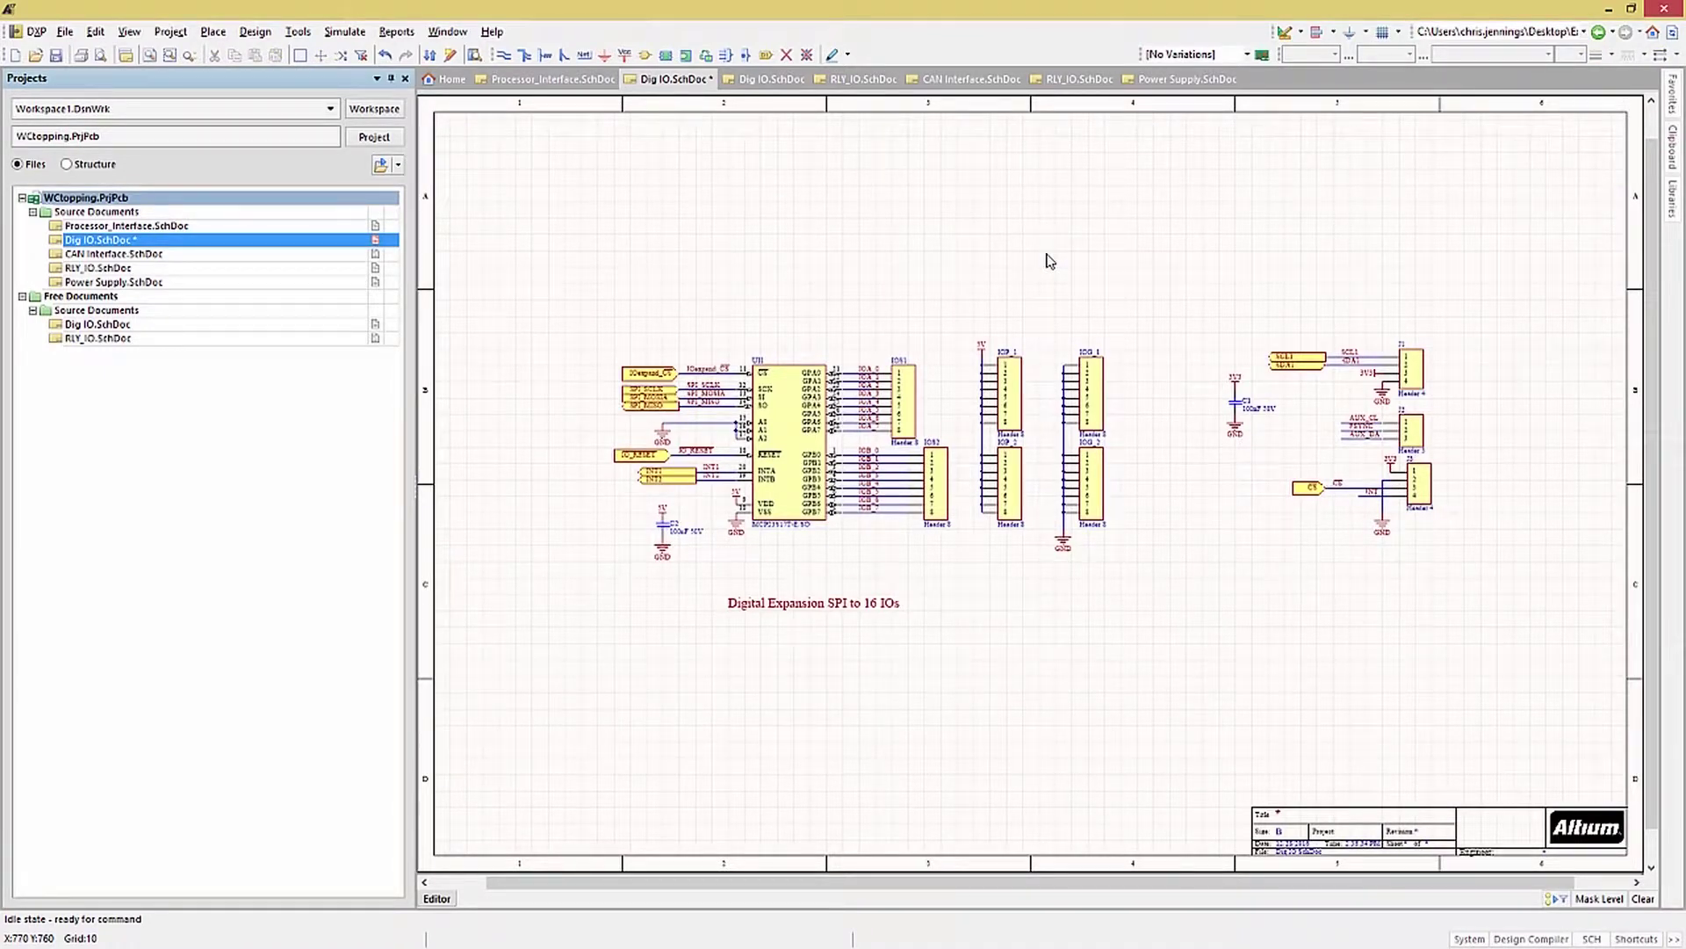
pyautogui.click(1300, 33)
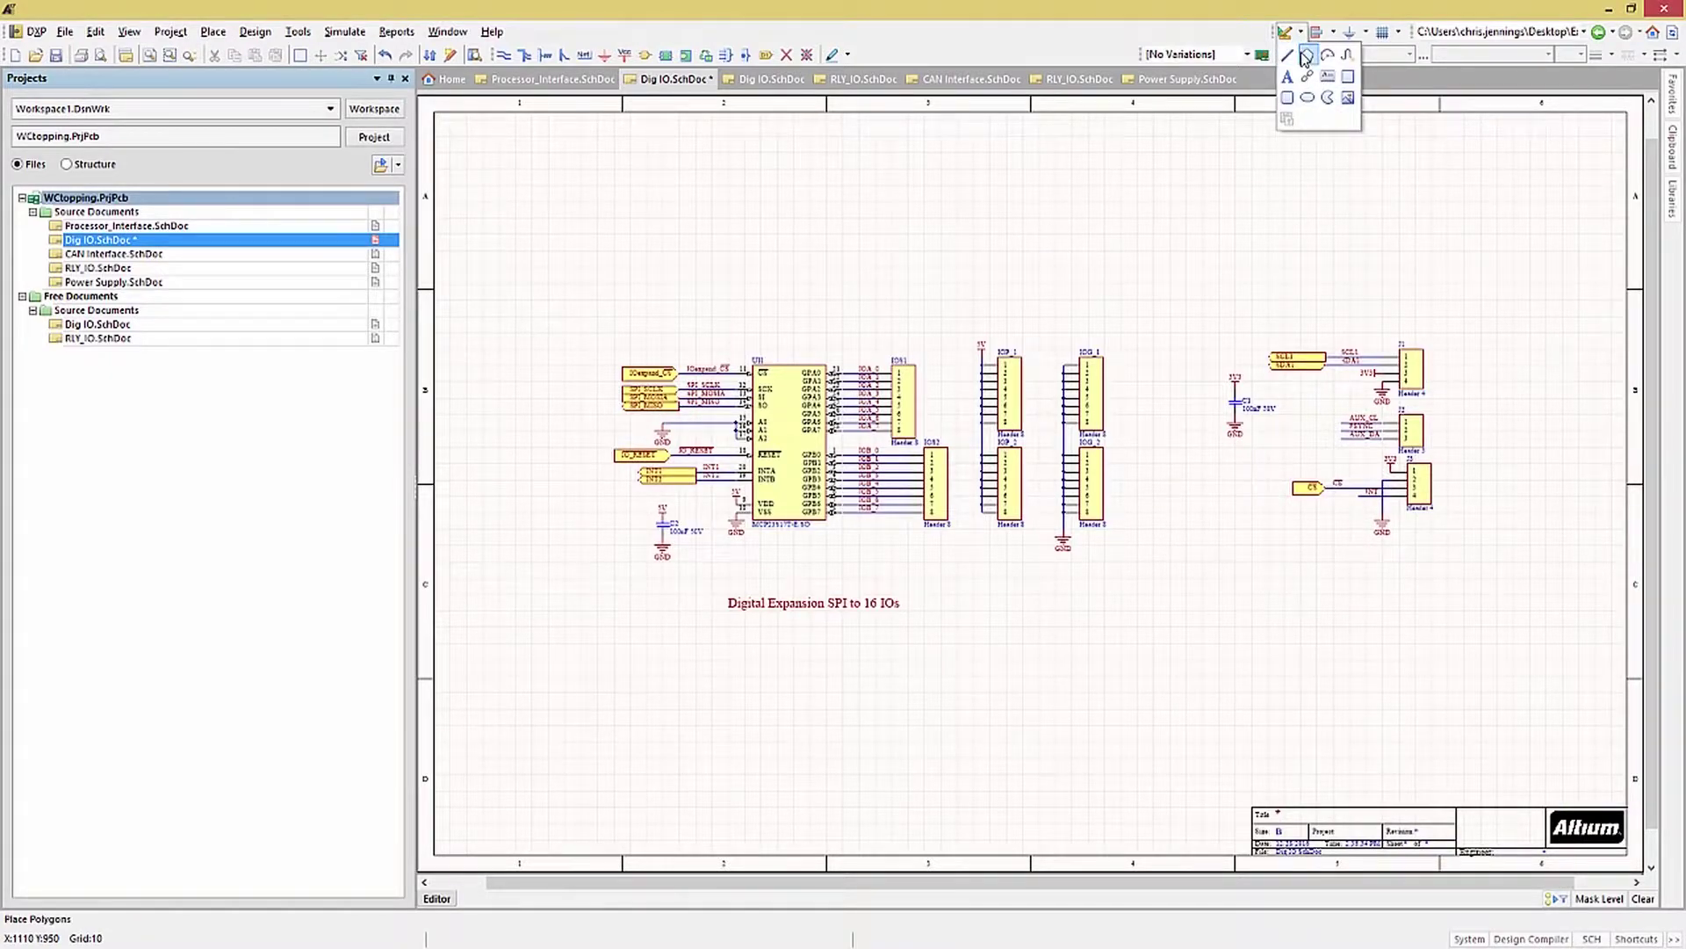
pyautogui.click(1306, 57)
pyautogui.click(897, 145)
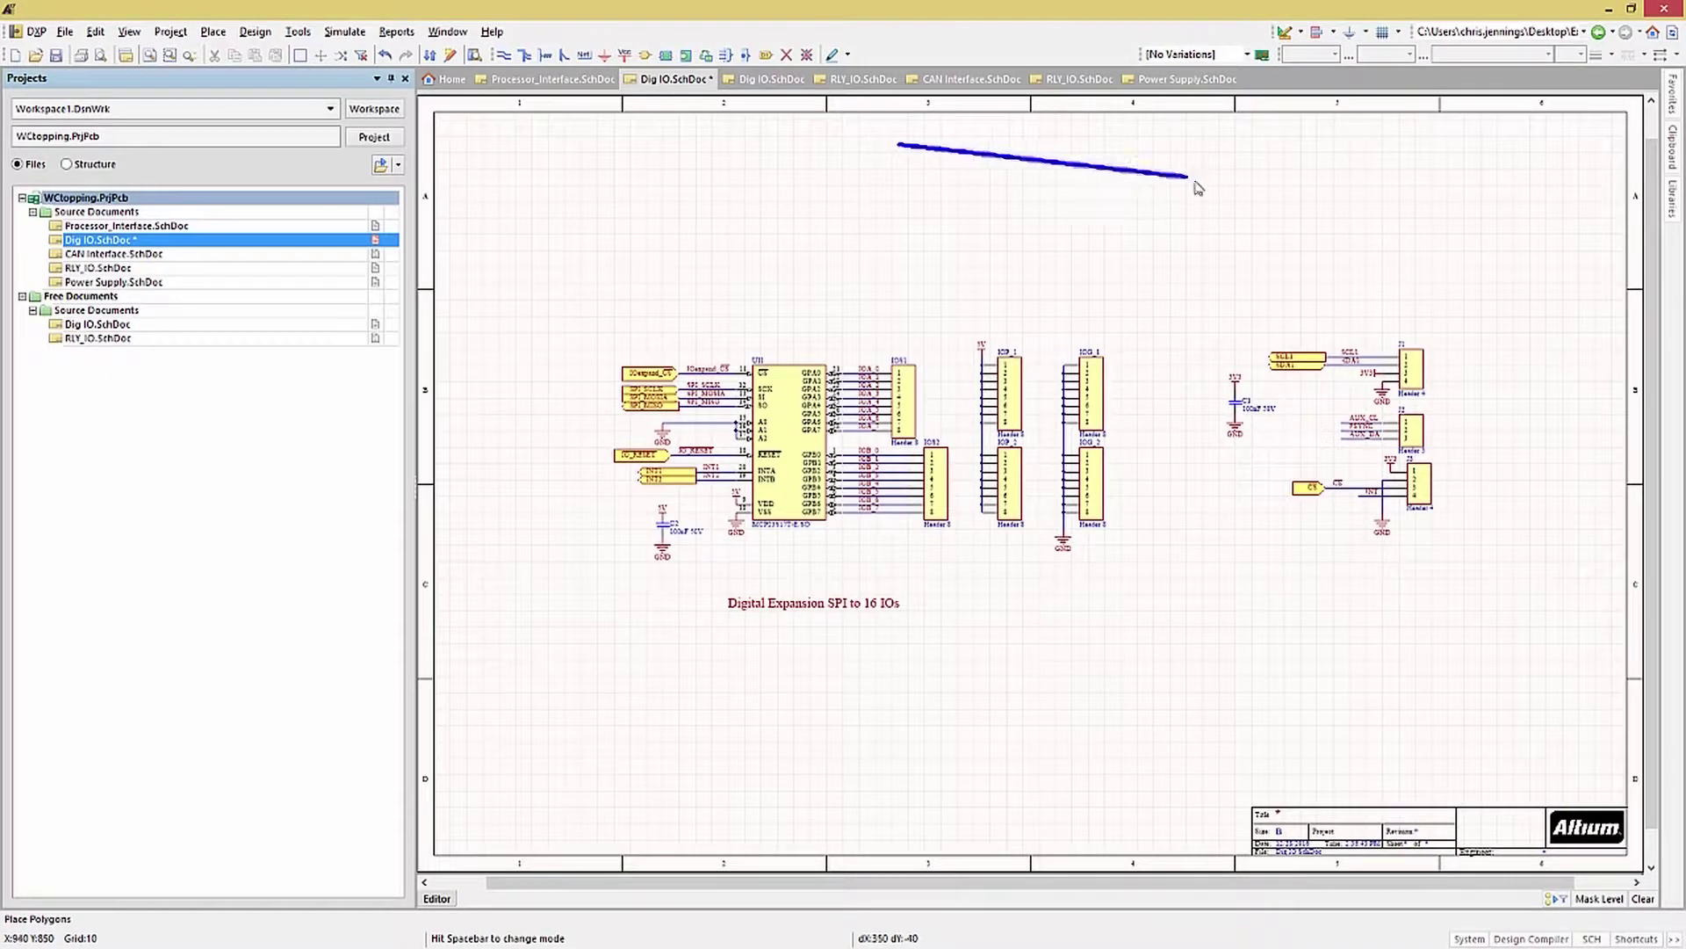
pyautogui.click(1196, 185)
pyautogui.click(1079, 275)
pyautogui.click(777, 324)
pyautogui.click(754, 201)
pyautogui.press('Tab')
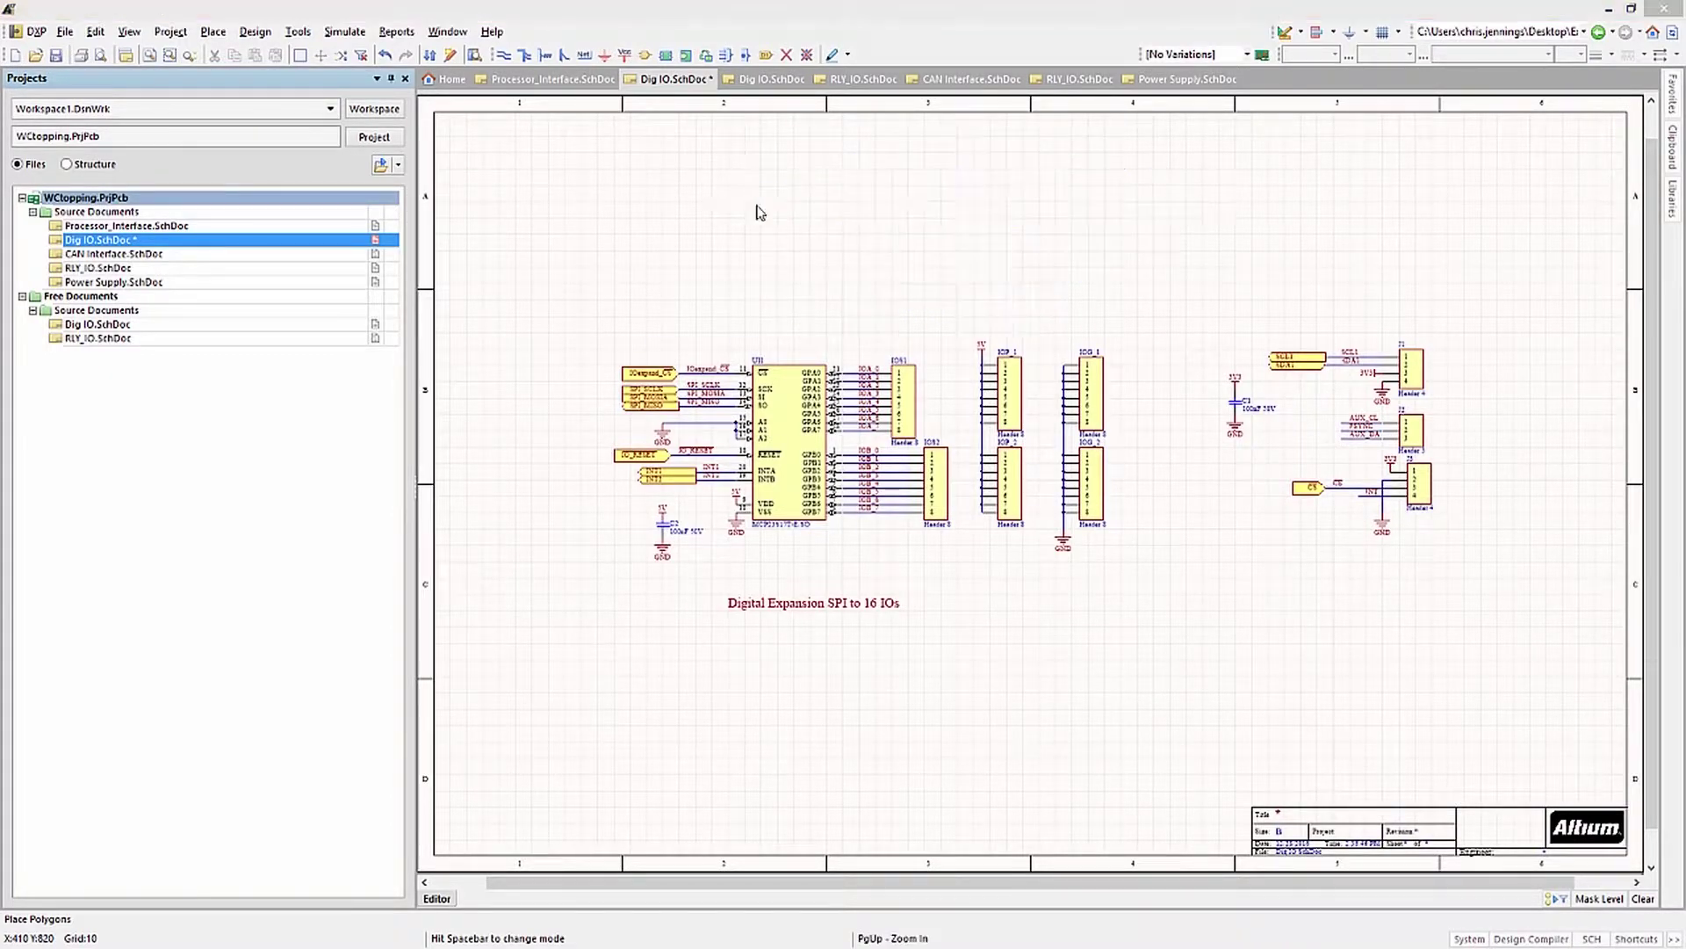
pyautogui.click(743, 455)
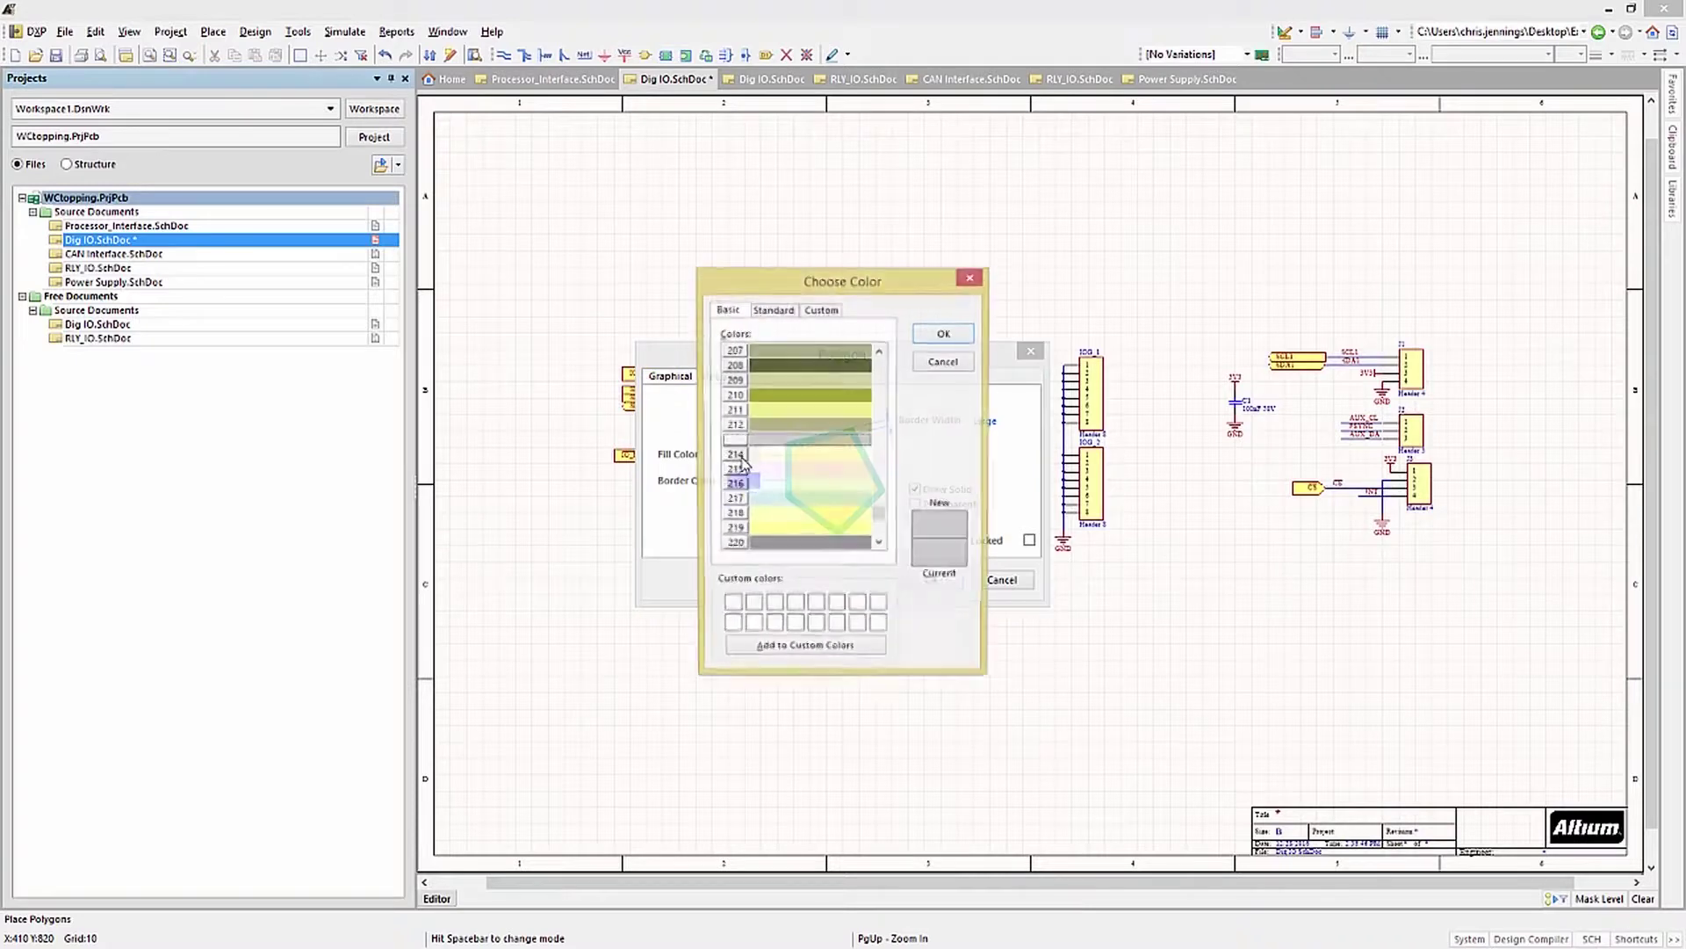
pyautogui.click(842, 366)
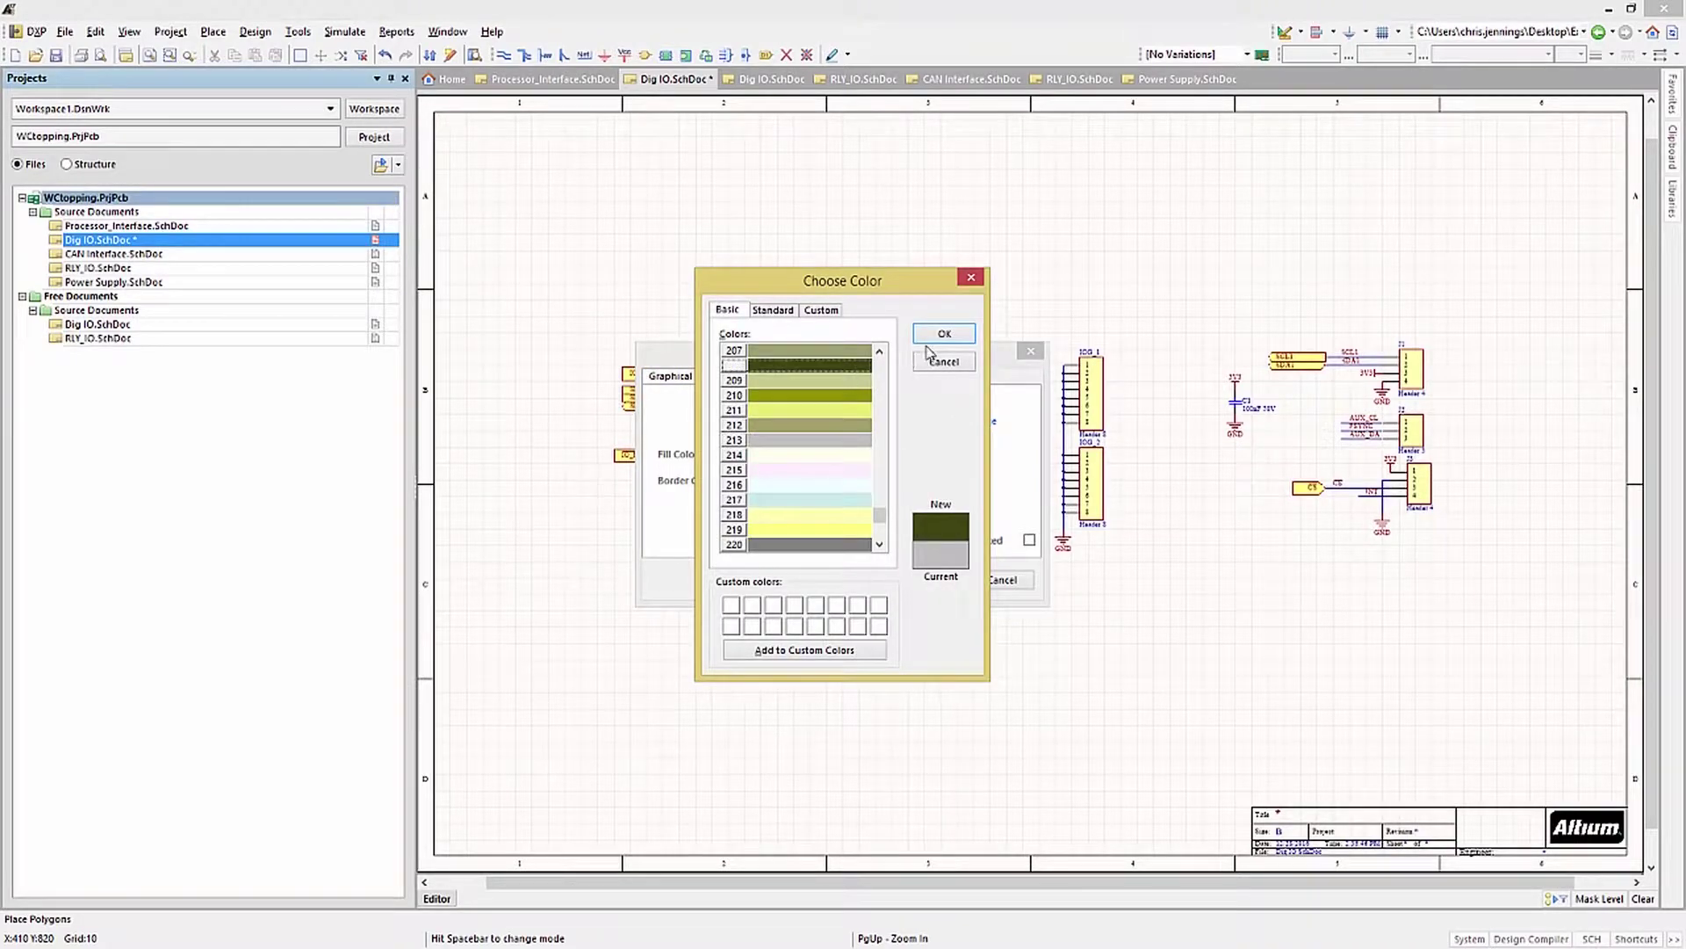
pyautogui.click(933, 337)
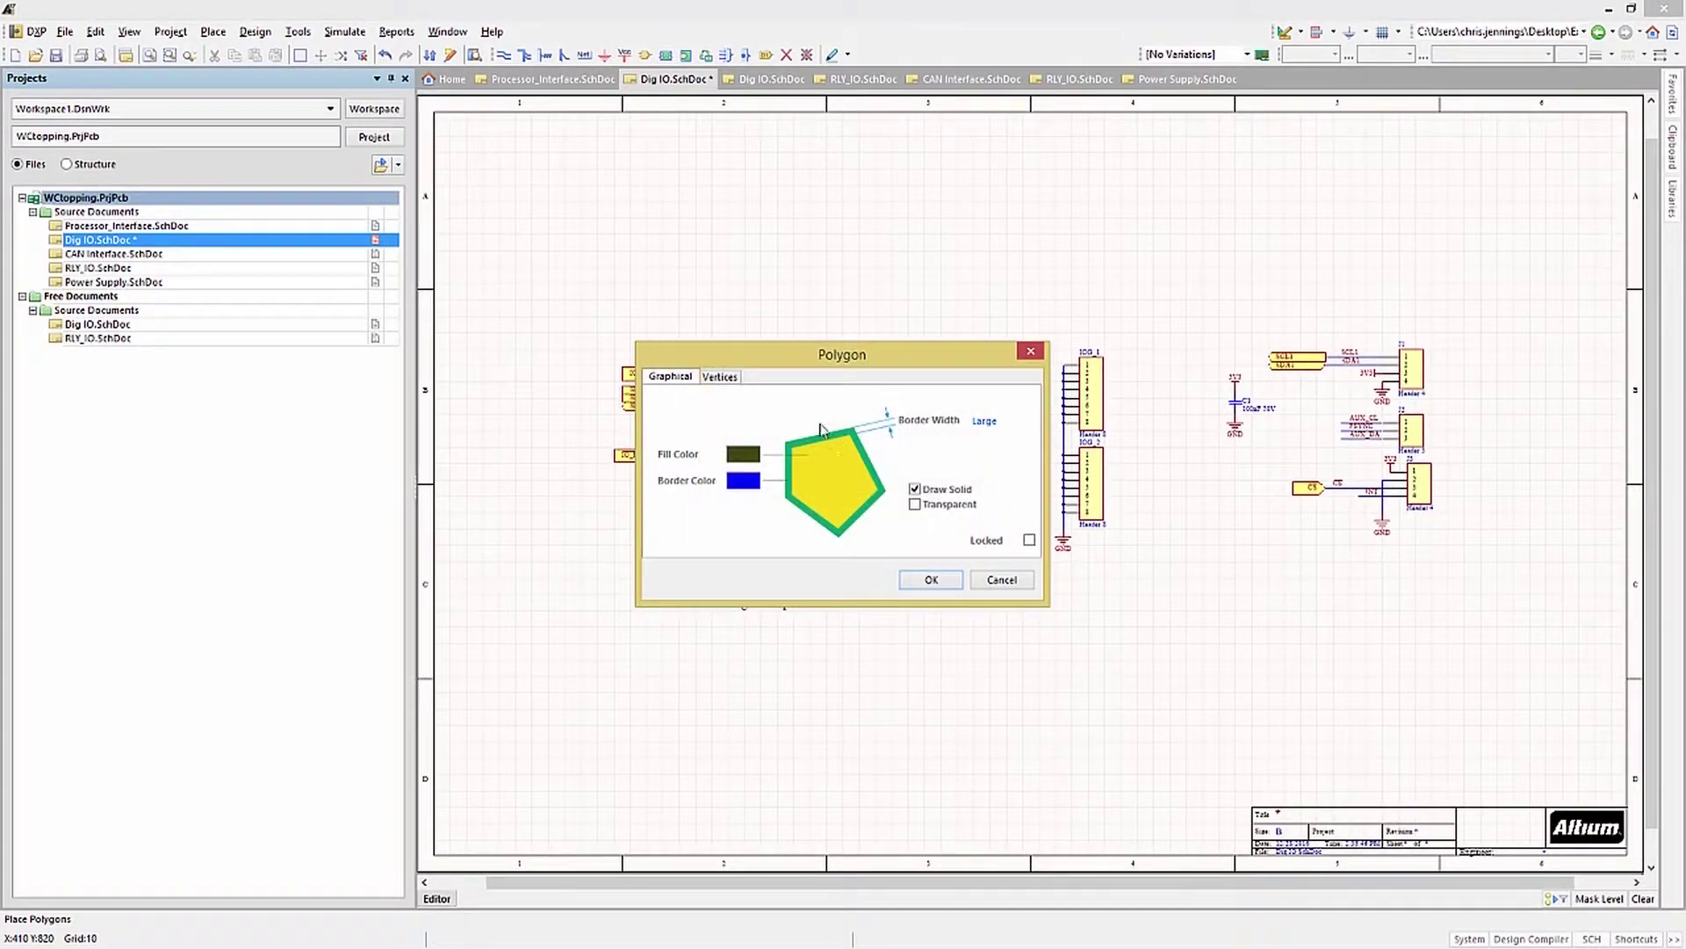
pyautogui.click(979, 422)
pyautogui.click(1010, 437)
pyautogui.click(926, 581)
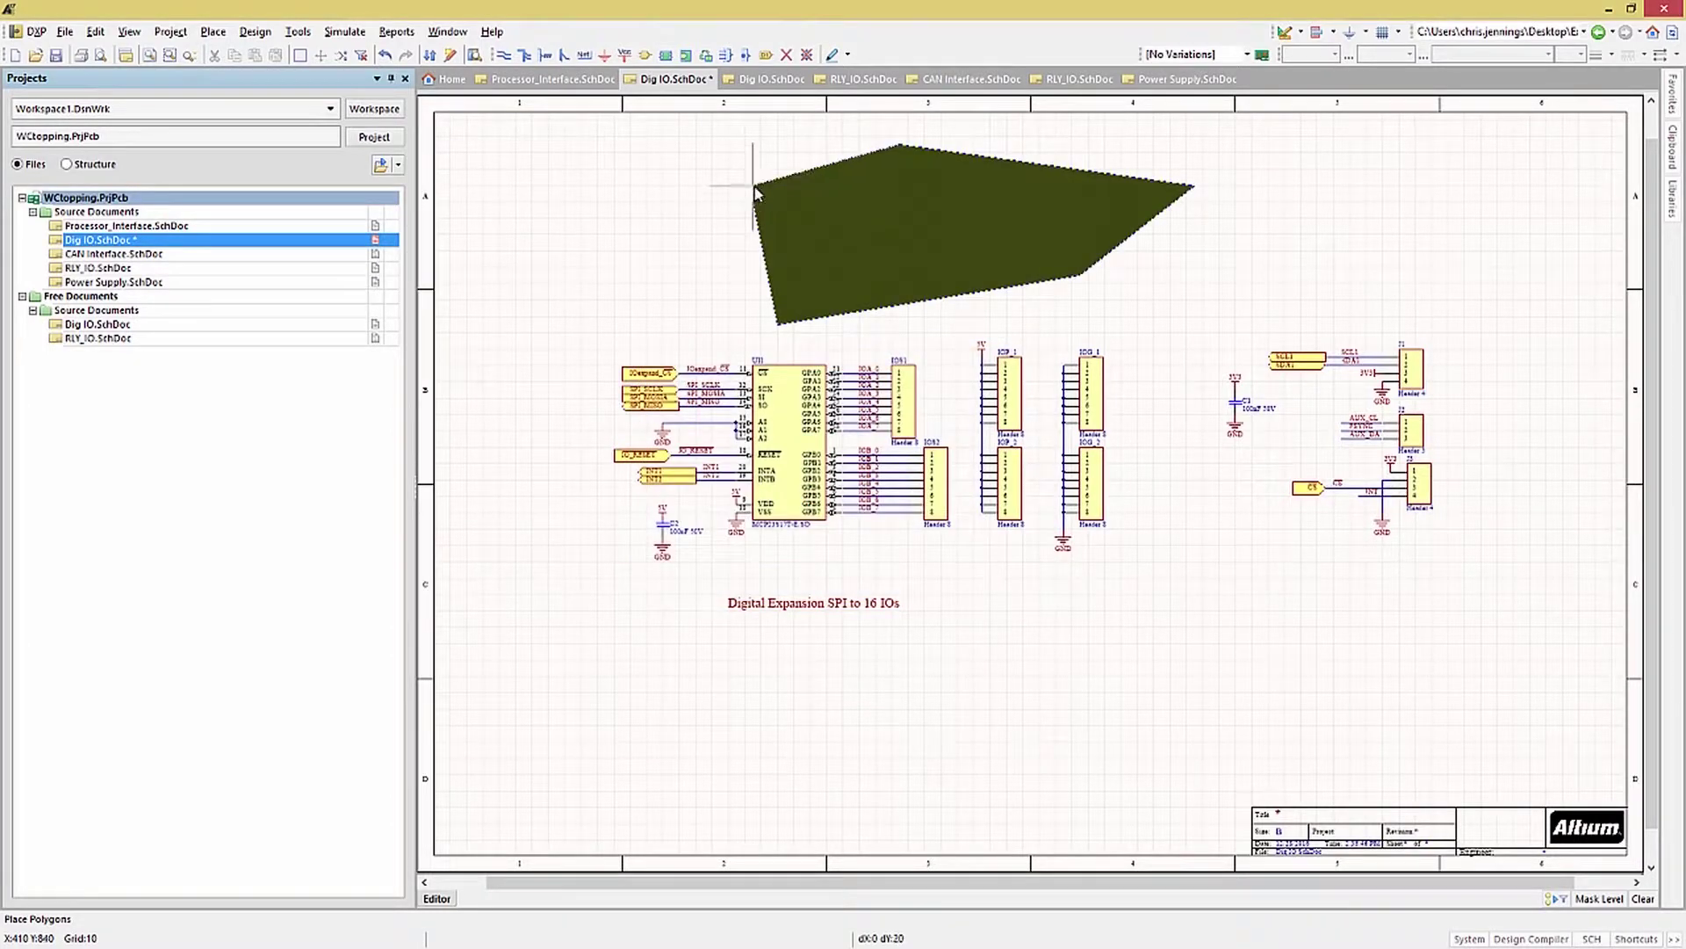
pyautogui.press('Escape')
pyautogui.click(877, 256)
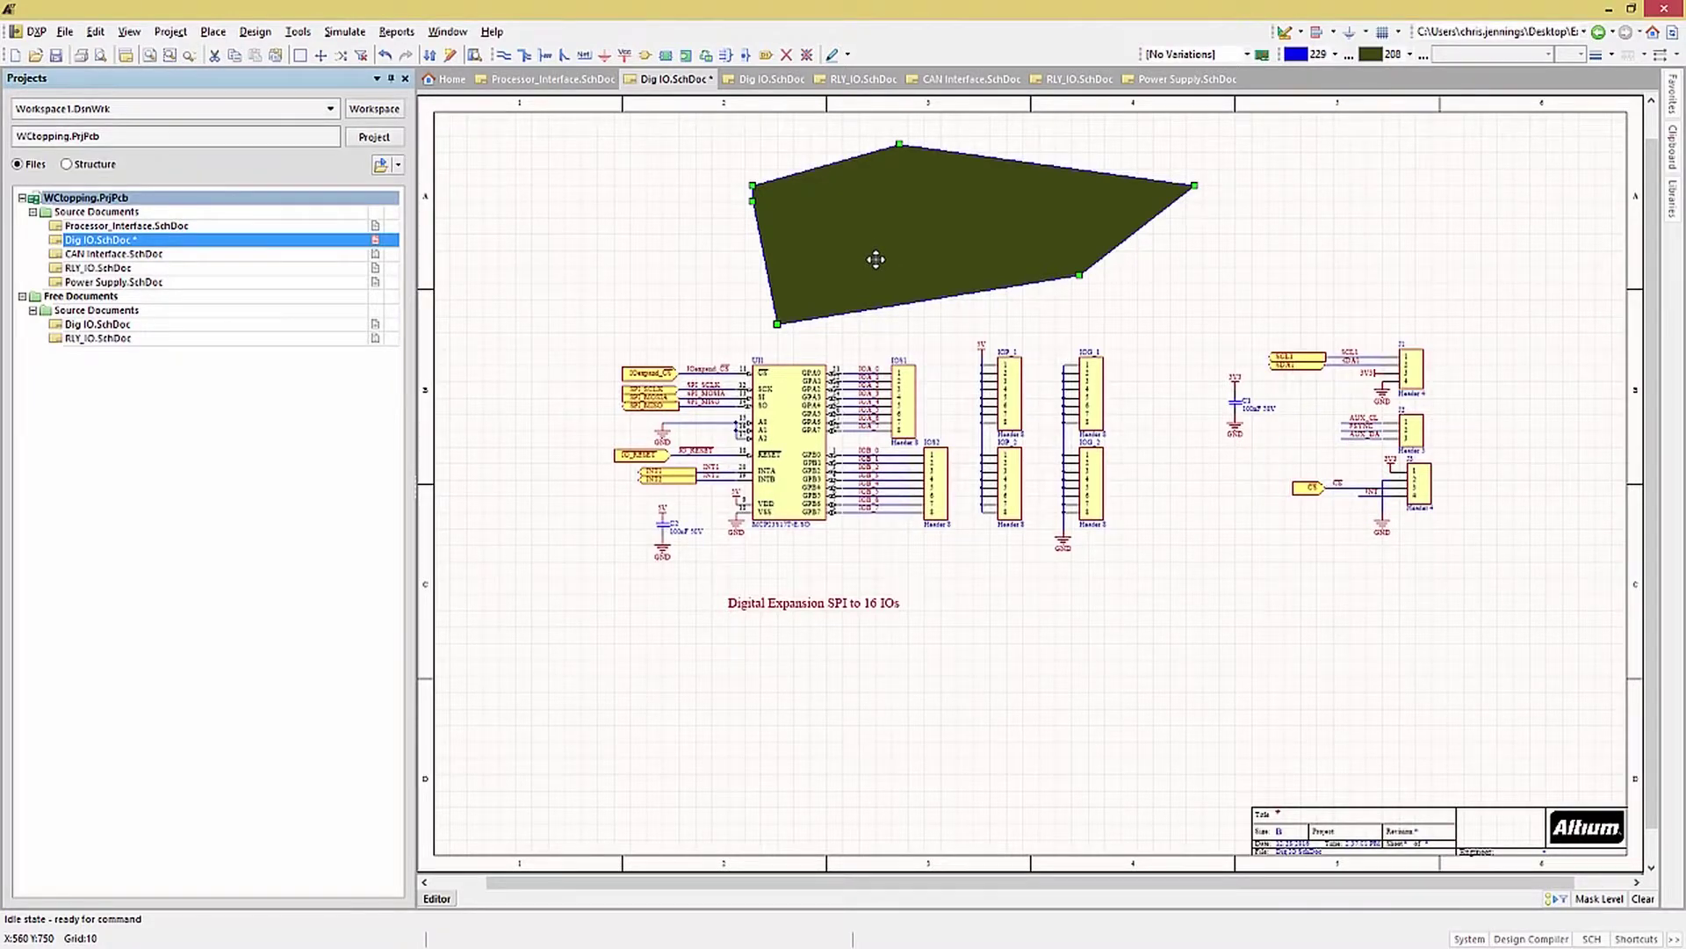
pyautogui.press('Delete')
pyautogui.click(1288, 54)
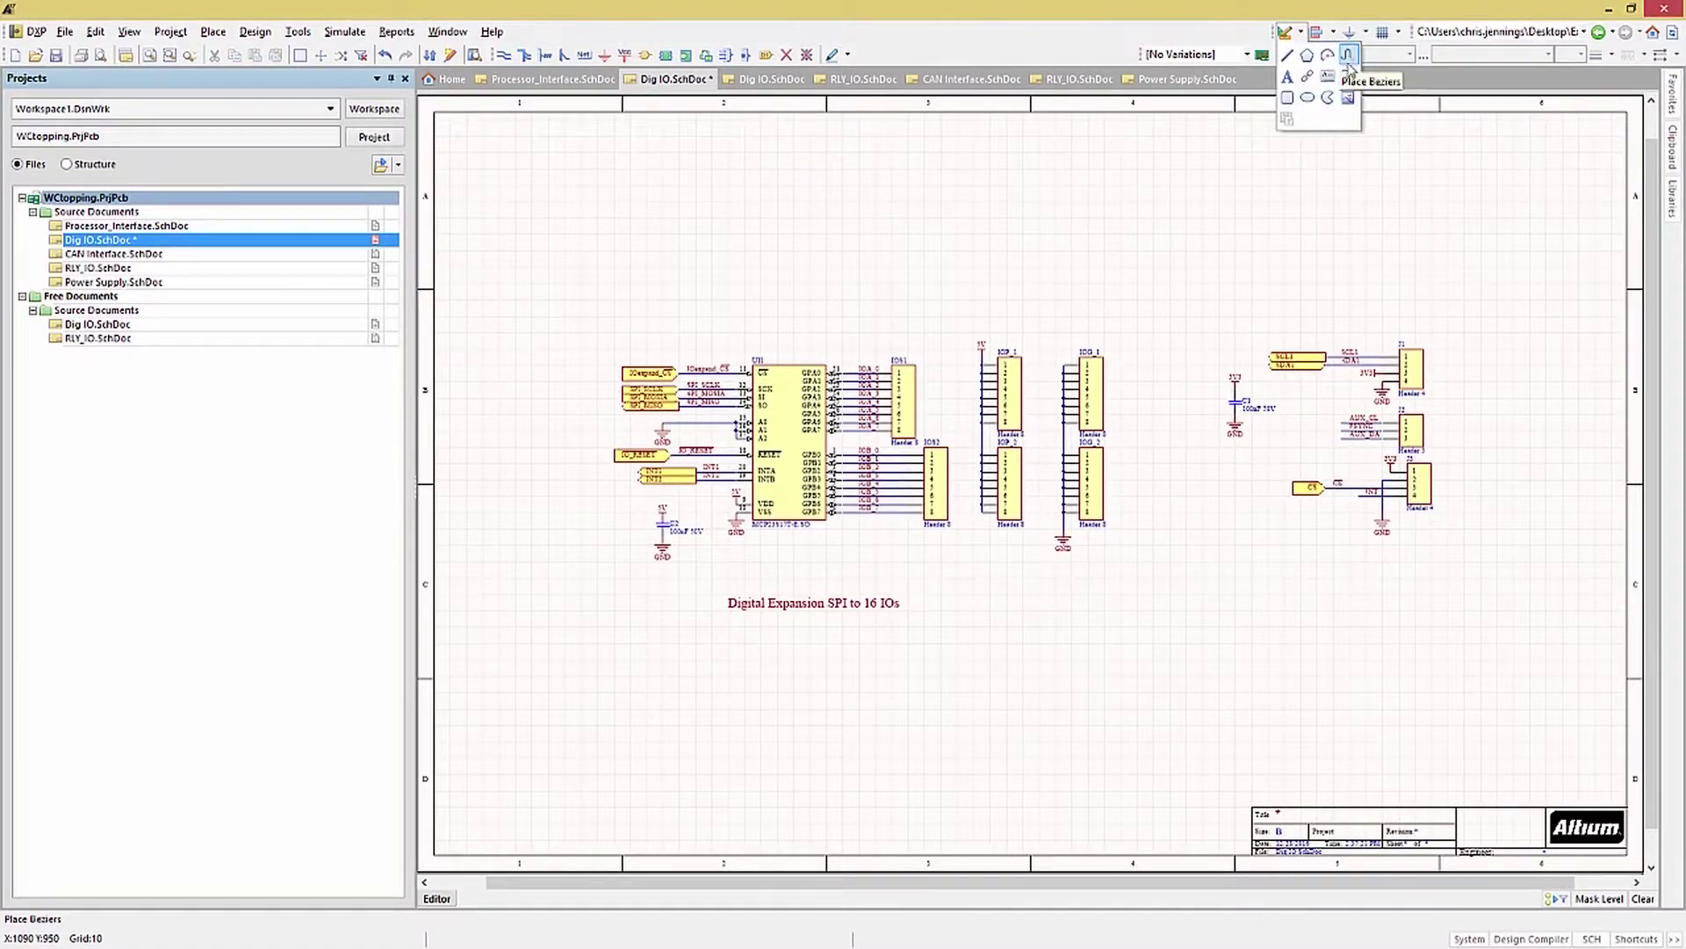
pyautogui.click(1308, 98)
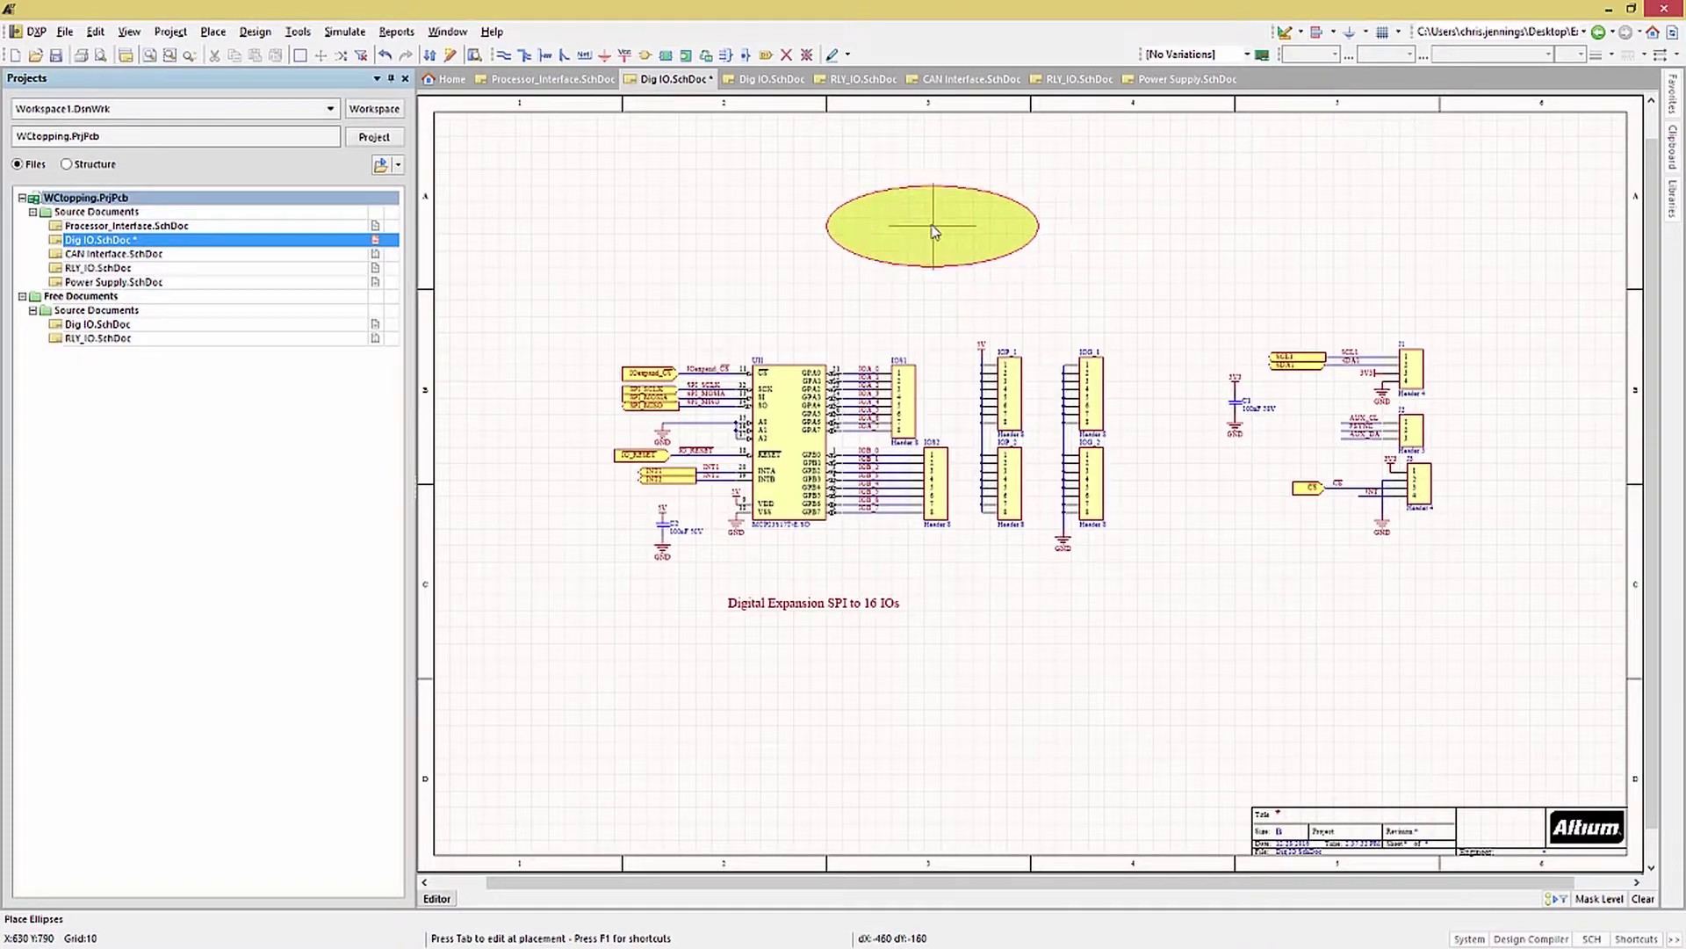
pyautogui.click(934, 226)
pyautogui.click(1120, 226)
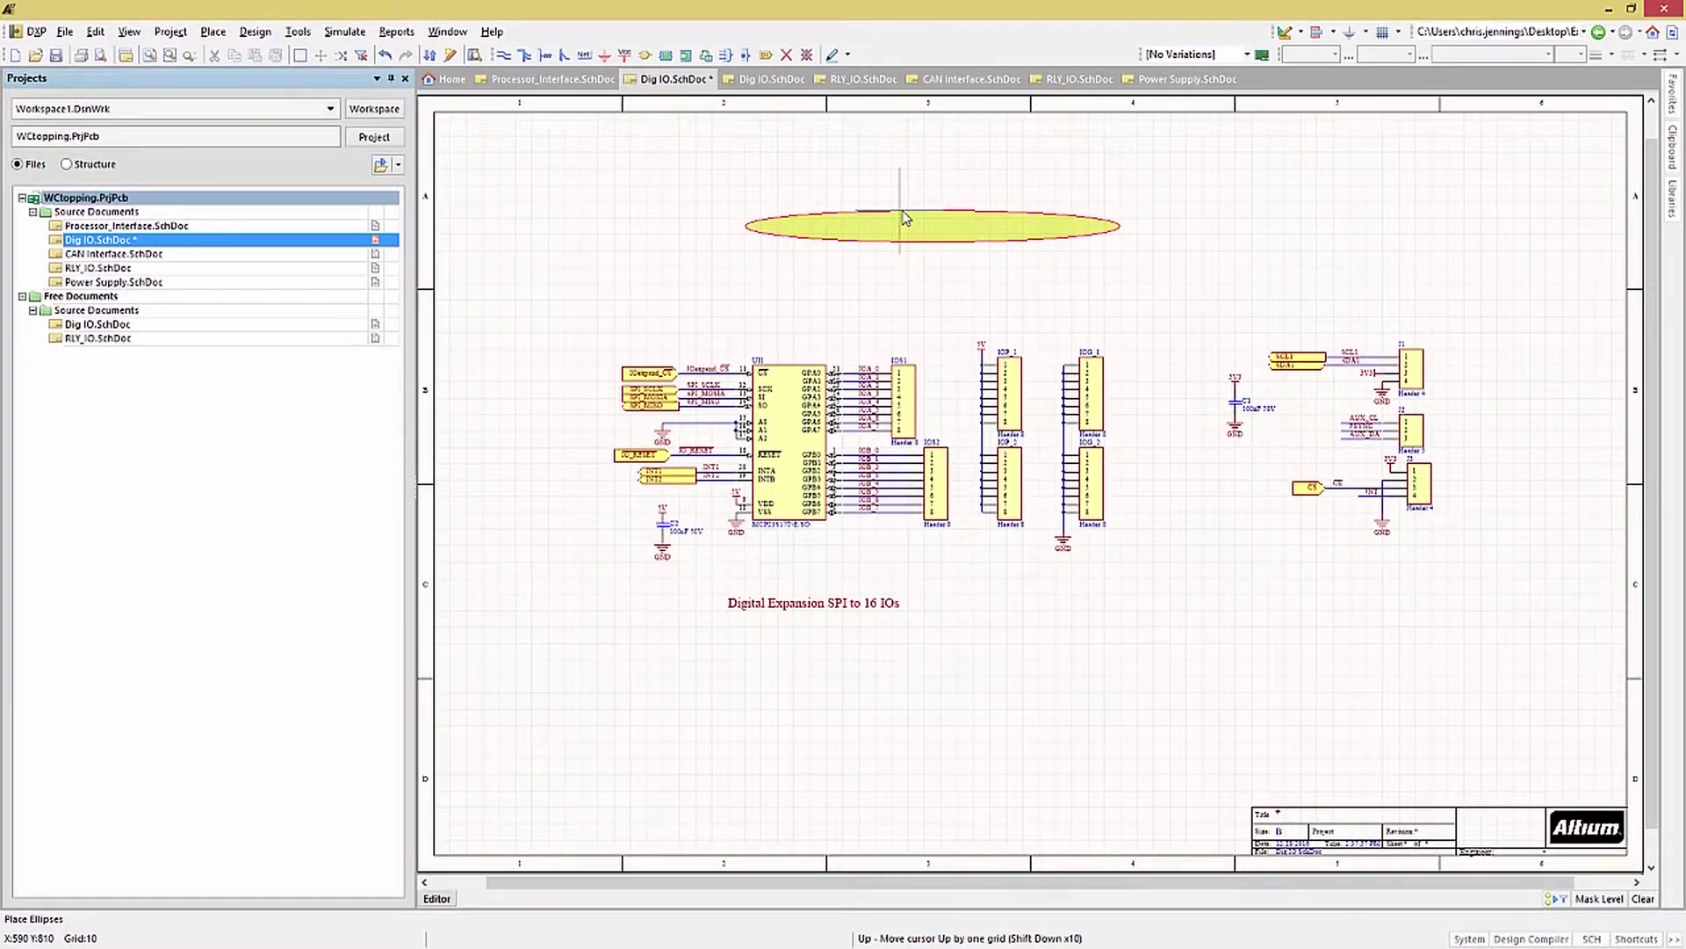
pyautogui.click(907, 218)
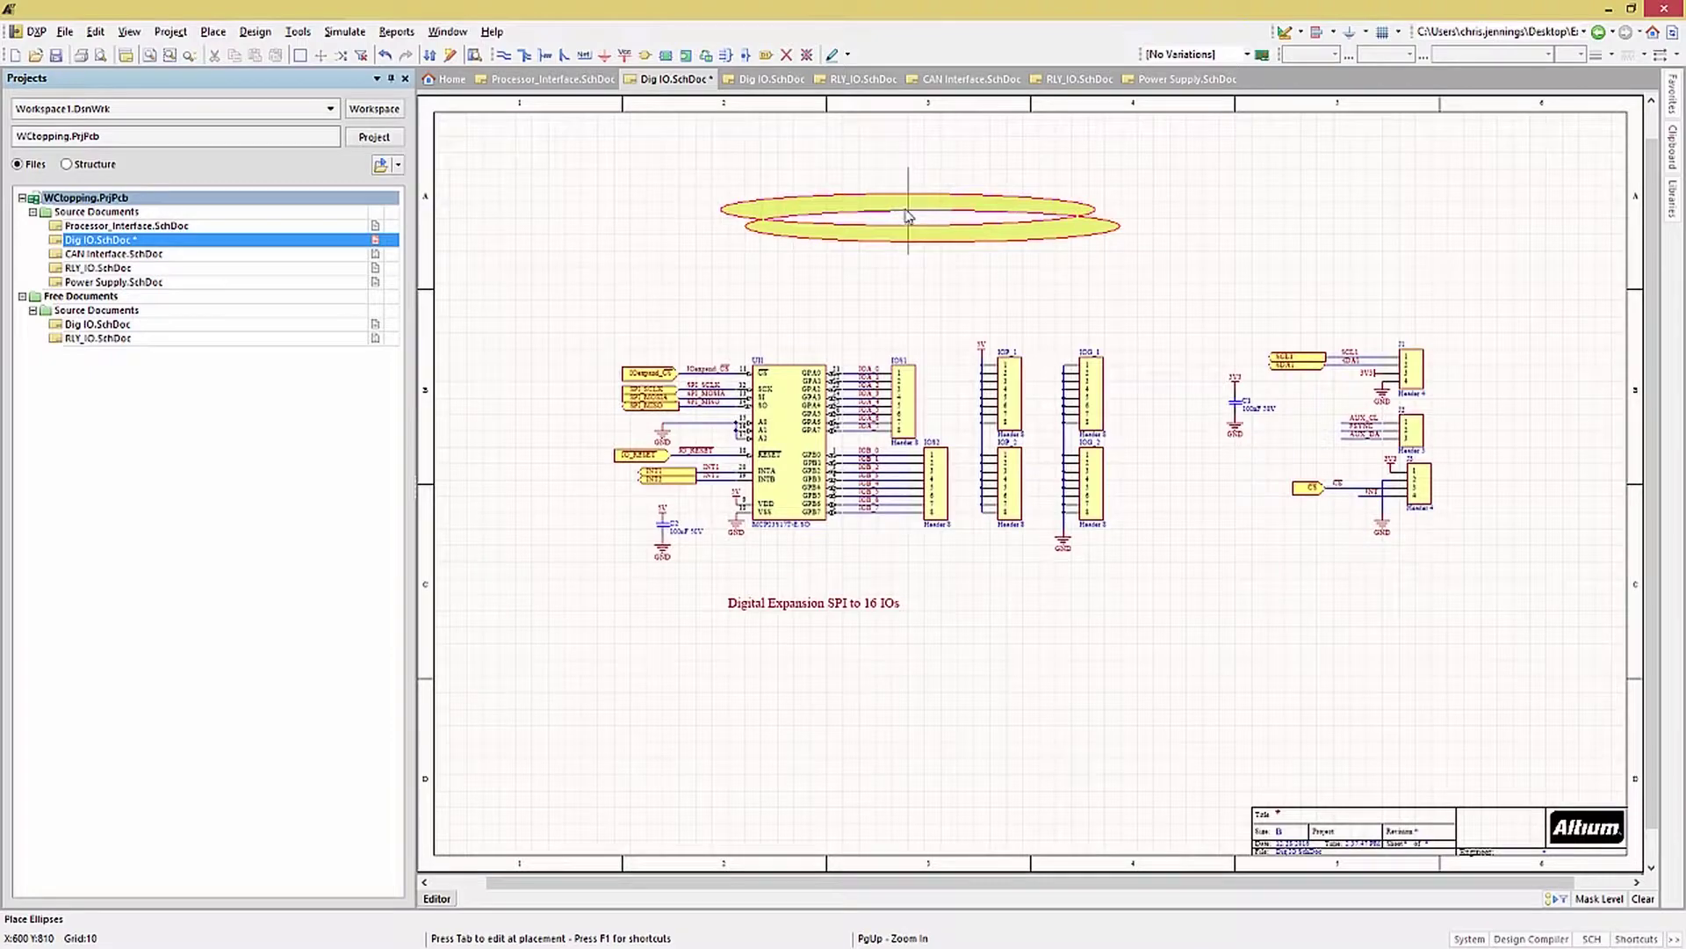
pyautogui.press('Tab')
pyautogui.click(990, 446)
pyautogui.doubleClick(797, 435)
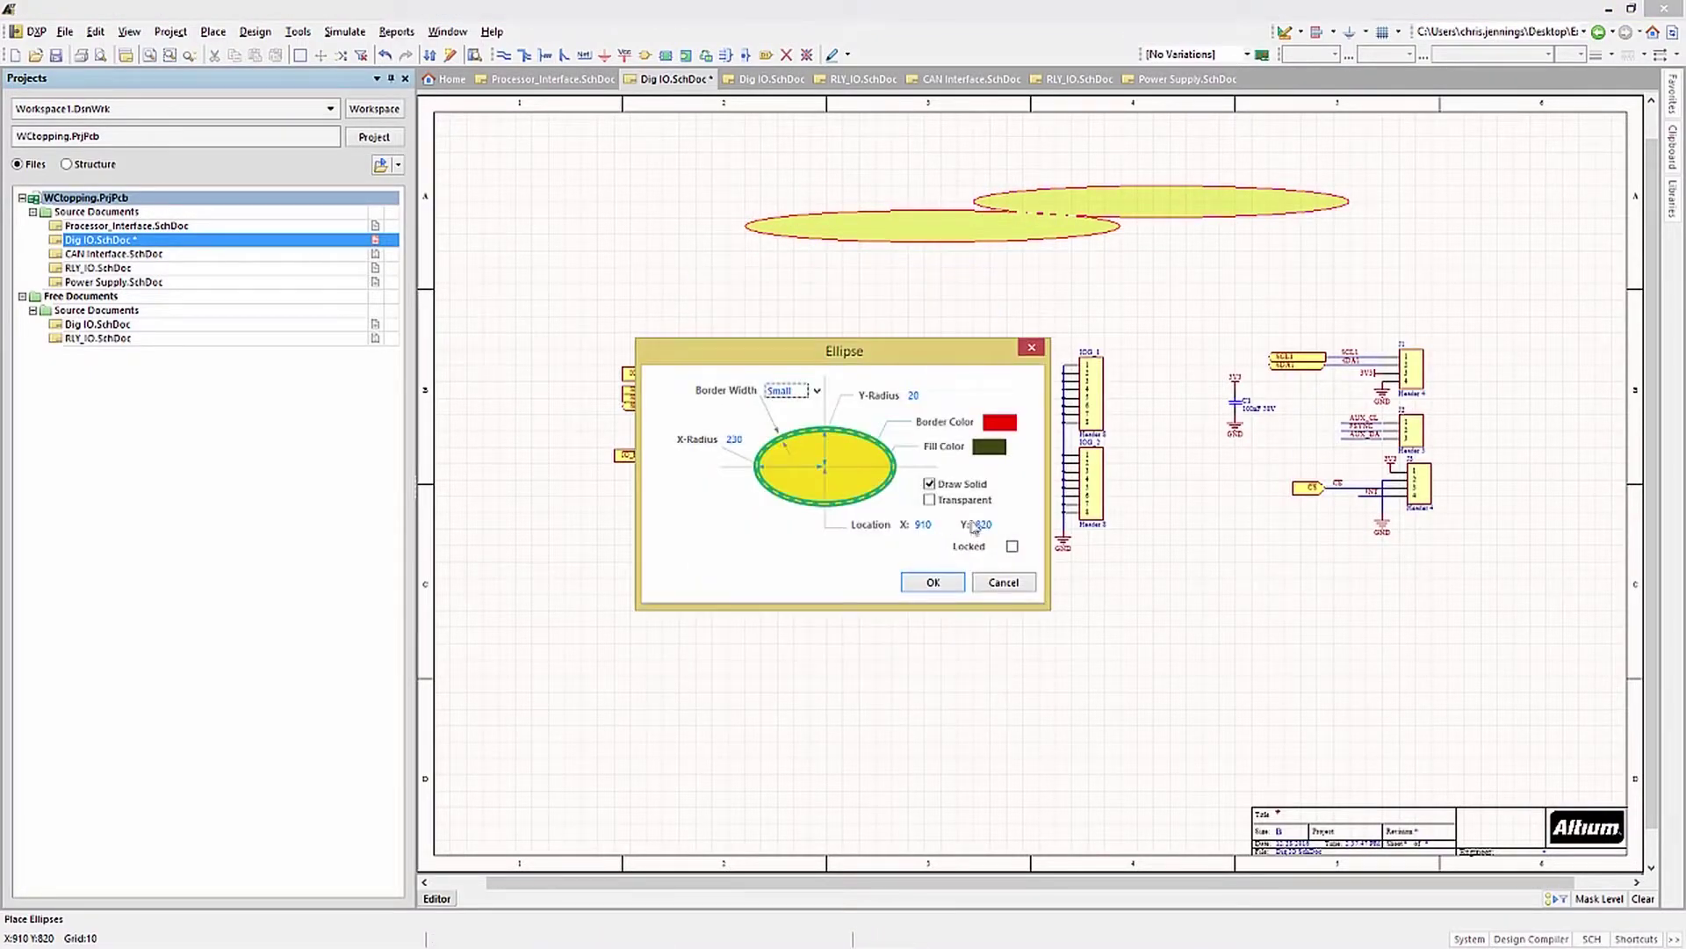
pyautogui.click(933, 582)
pyautogui.rightClick(1090, 172)
pyautogui.press('Escape')
pyautogui.hotkey('ctrl', 'z')
pyautogui.press('Escape')
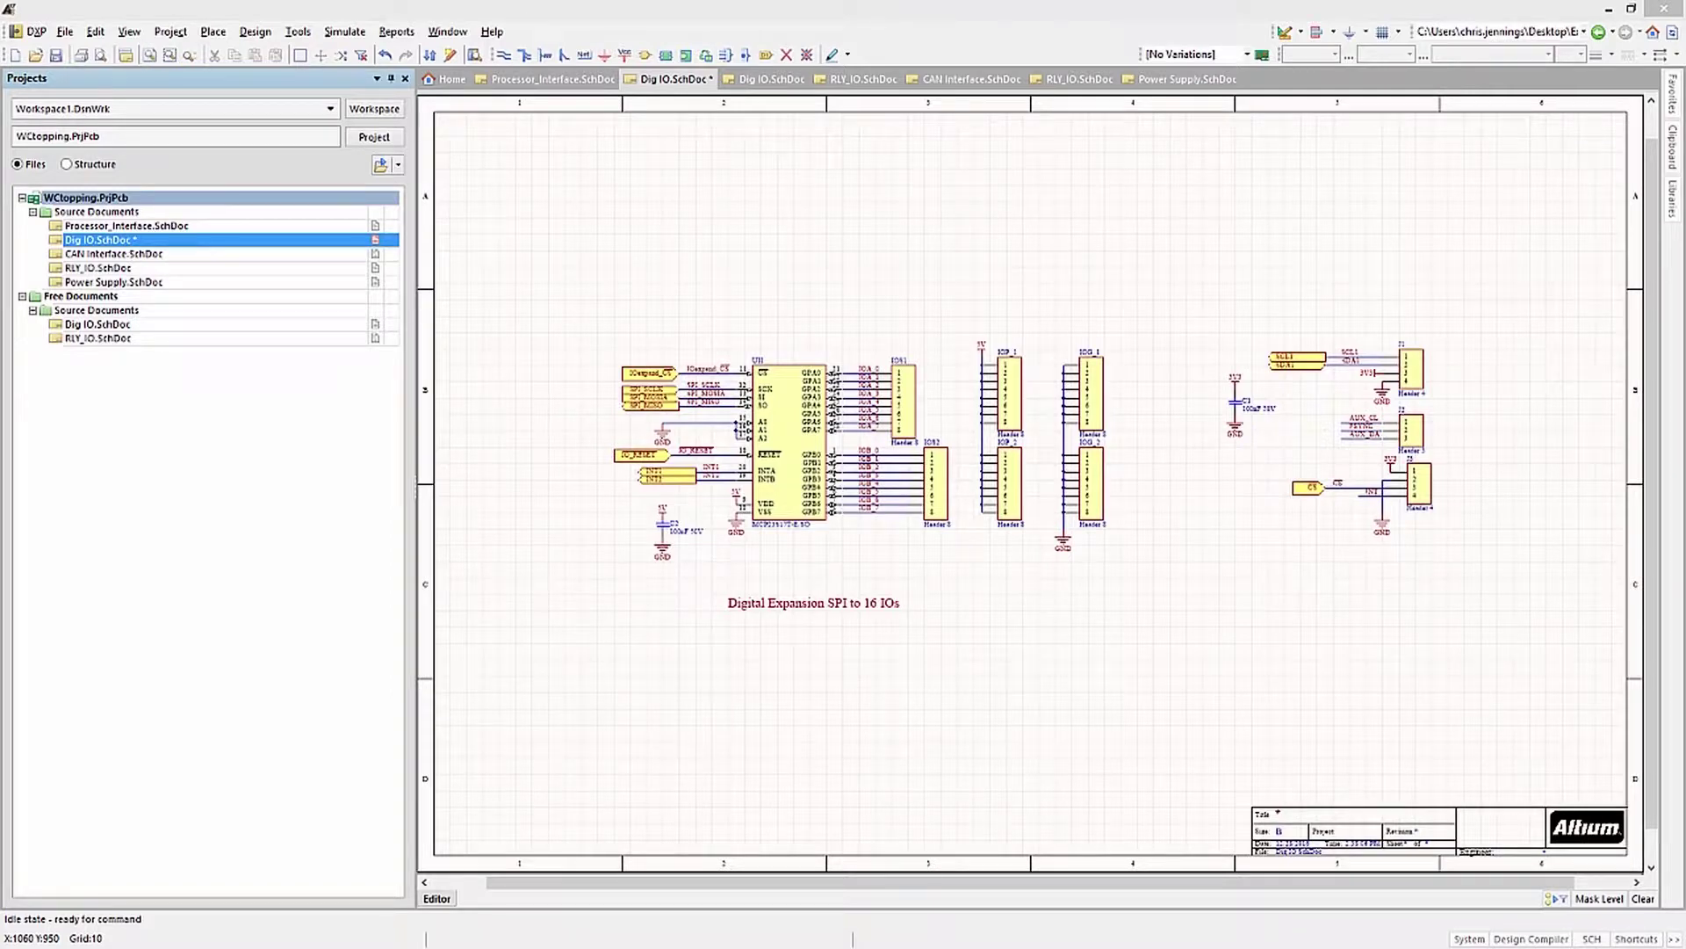
pyautogui.click(1295, 33)
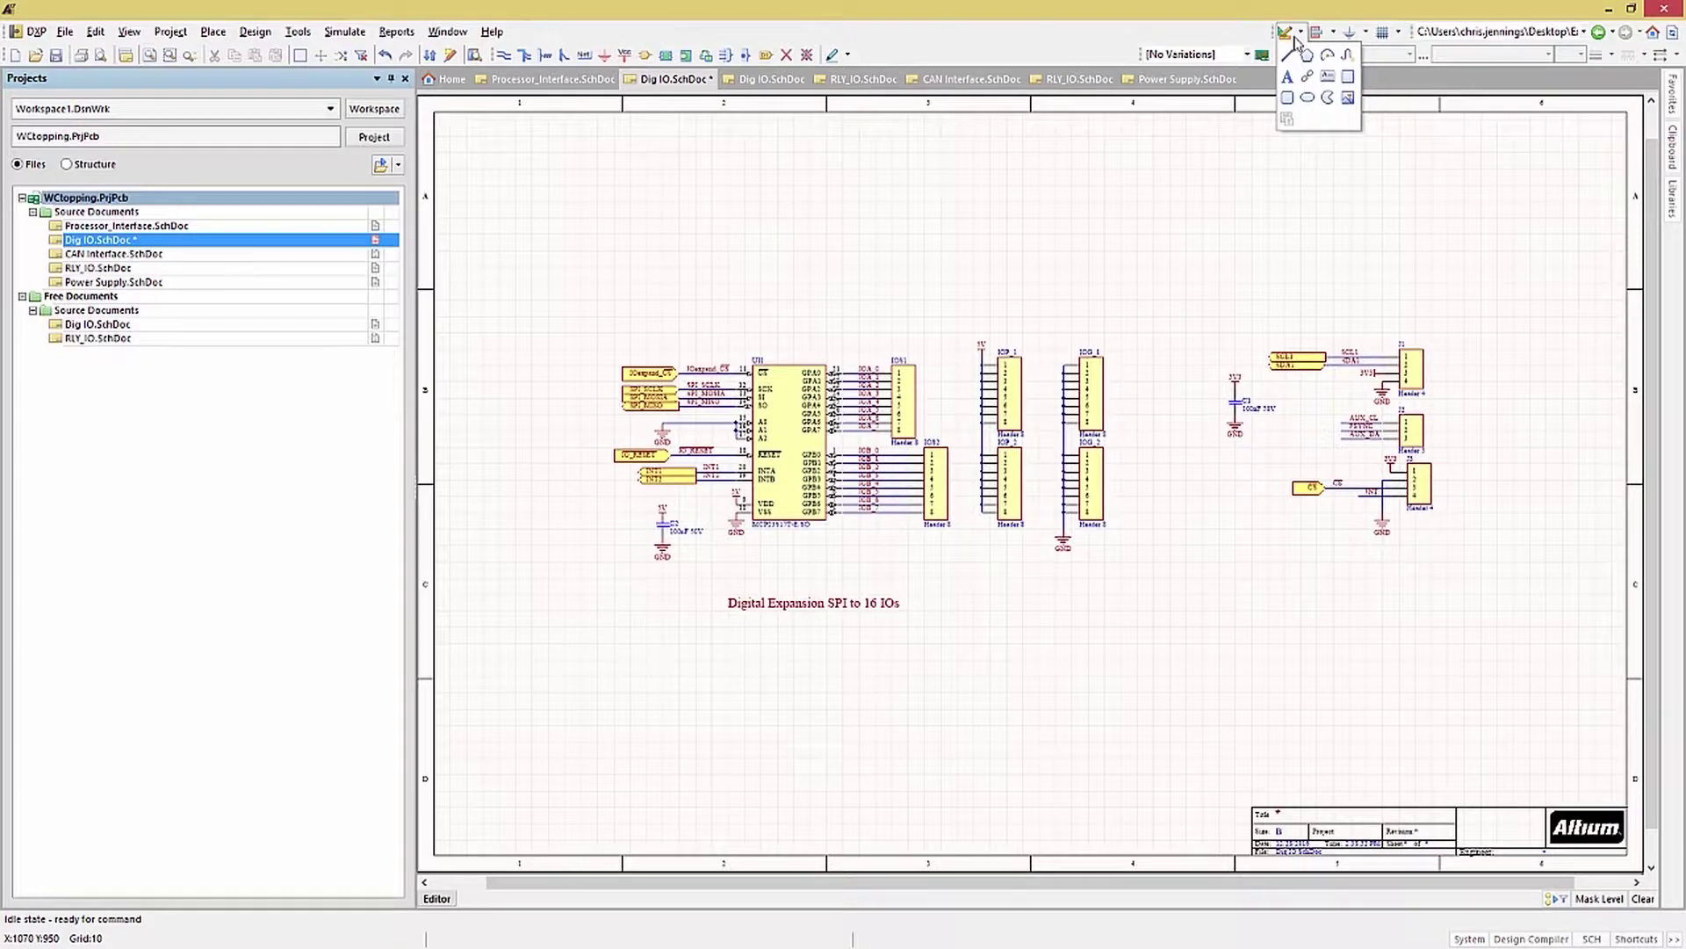
pyautogui.click(1328, 81)
pyautogui.click(883, 143)
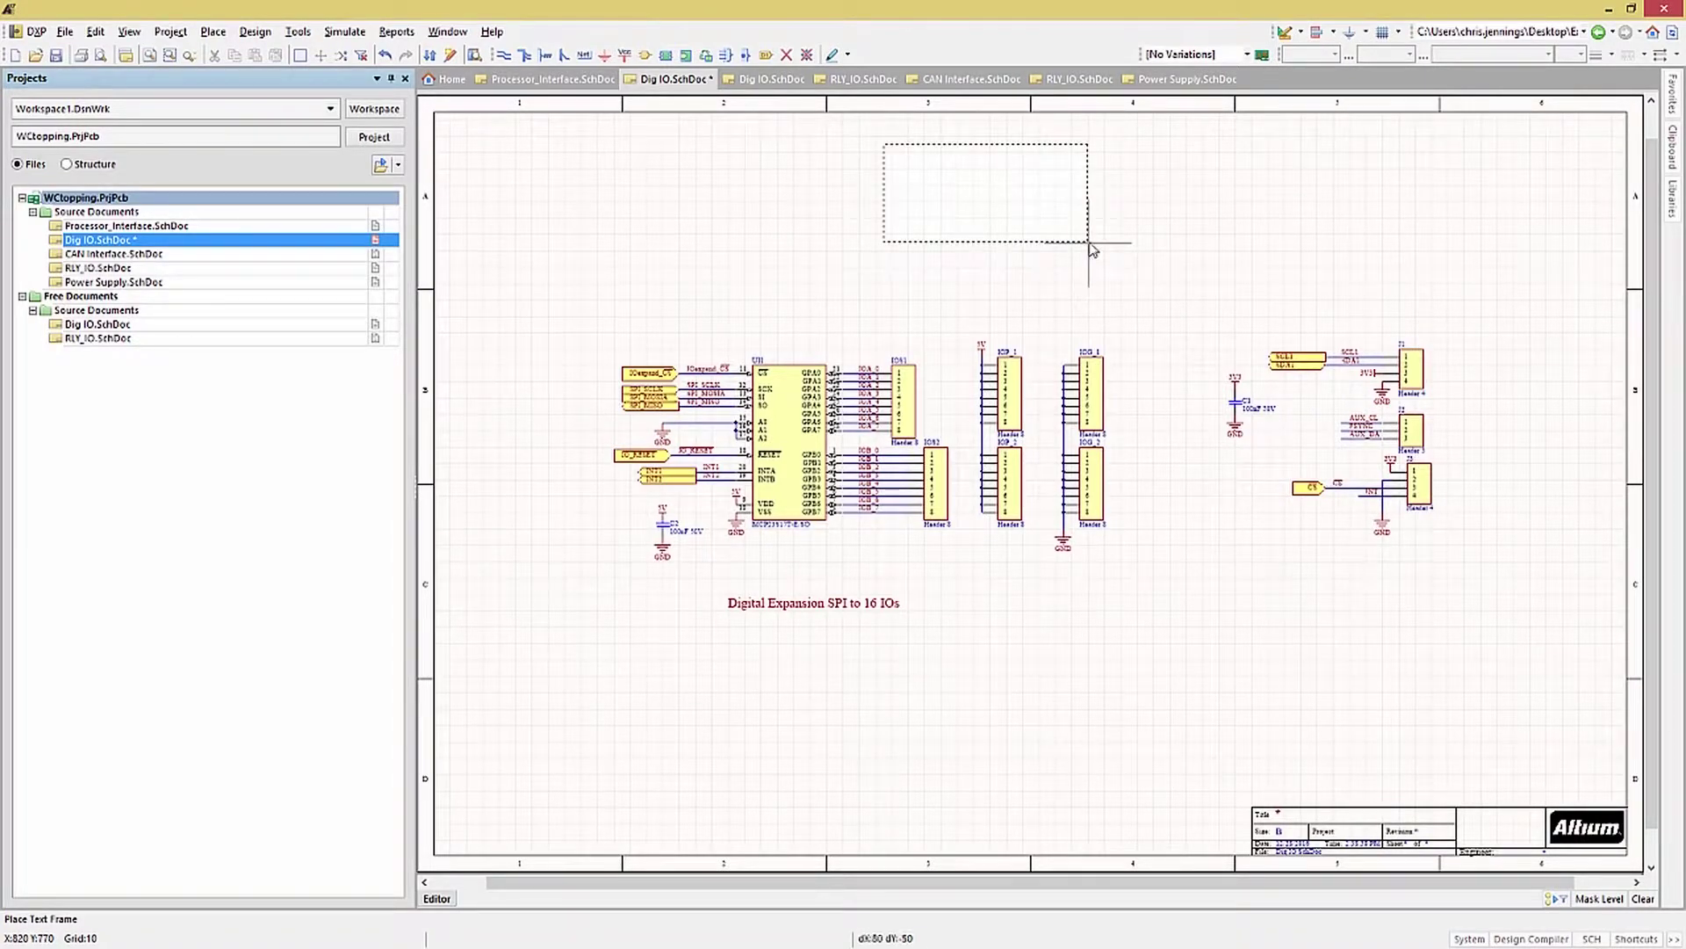
pyautogui.rightClick(1096, 244)
pyautogui.press('Tab')
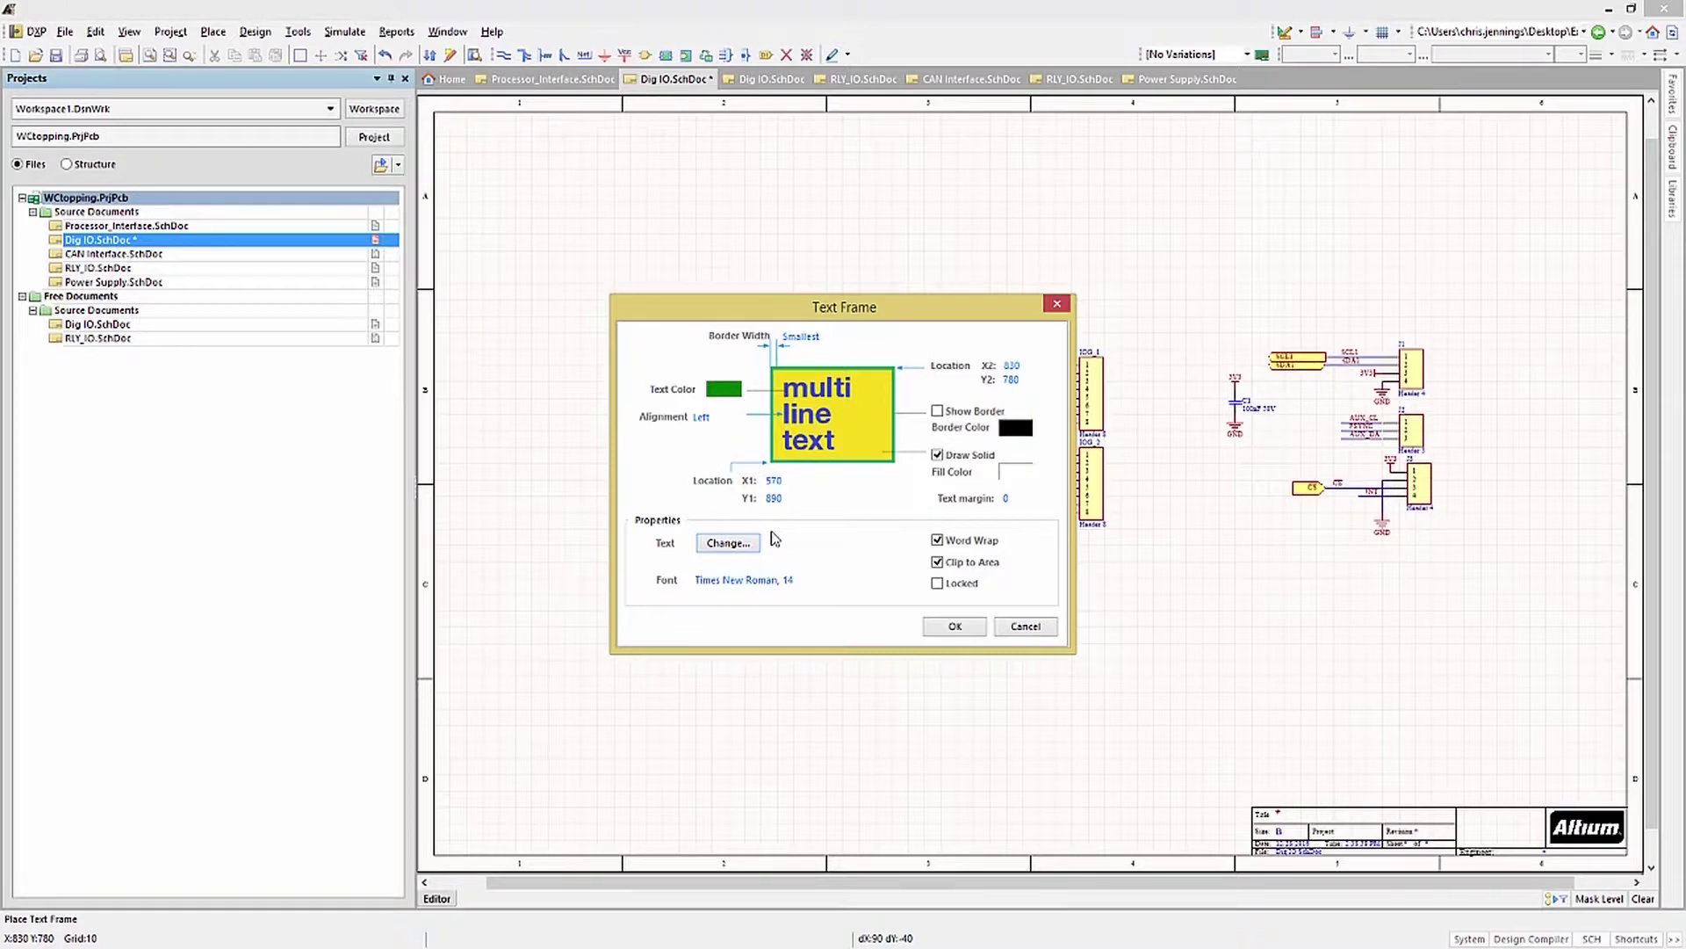
pyautogui.click(958, 625)
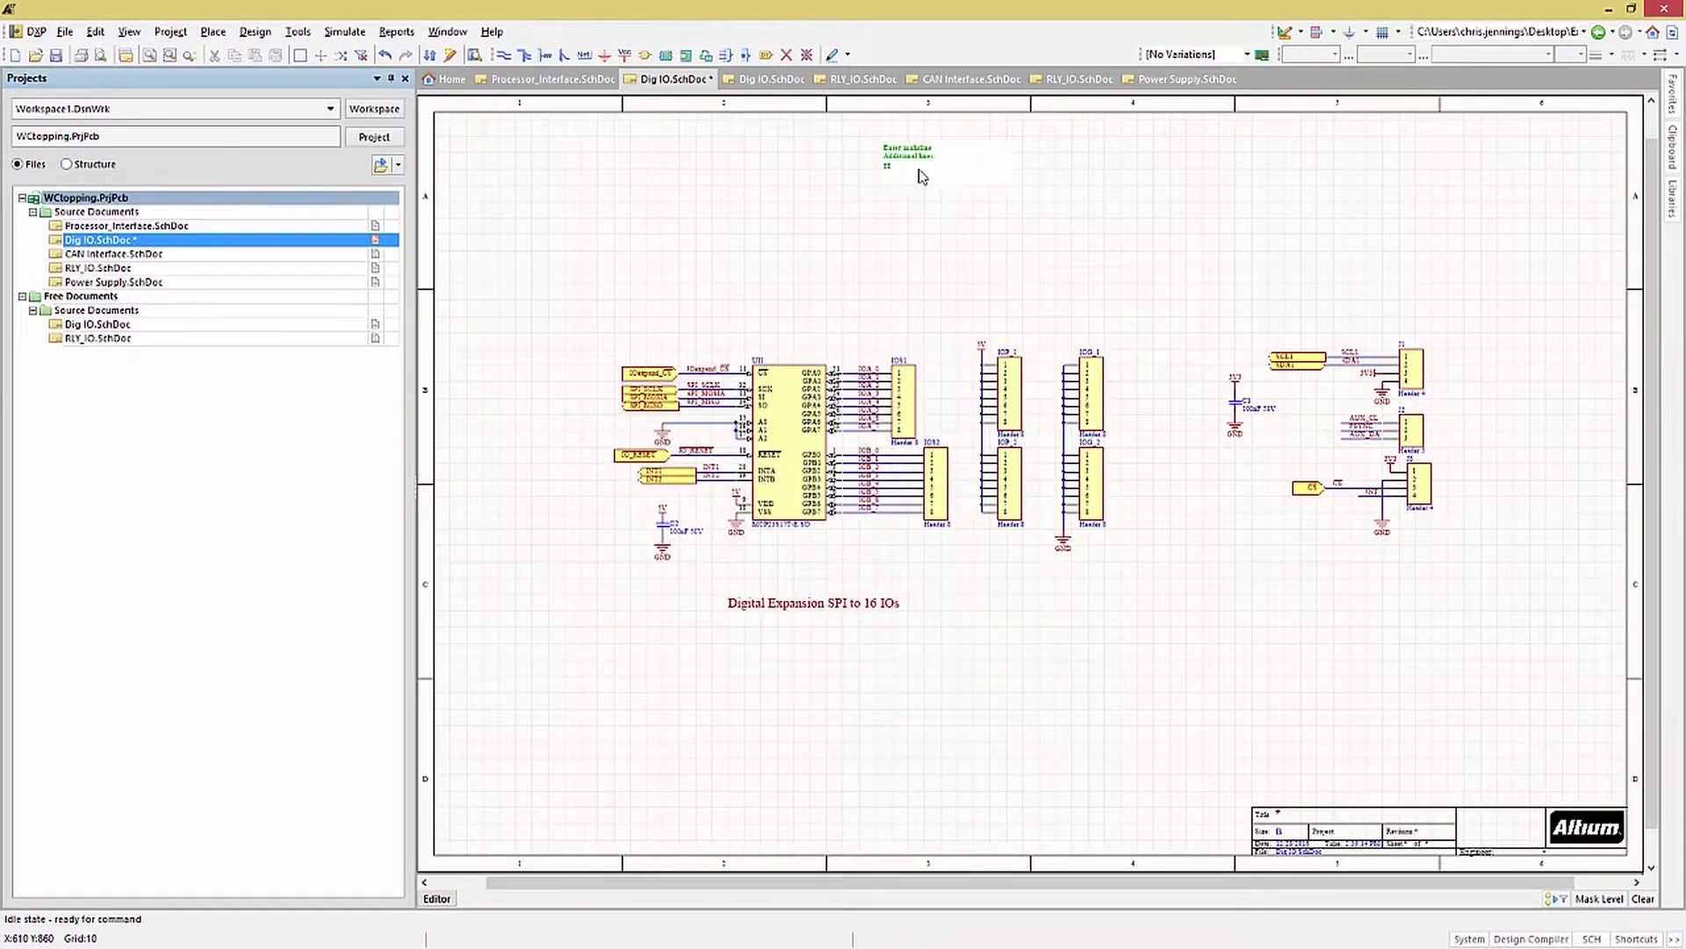
pyautogui.click(919, 168)
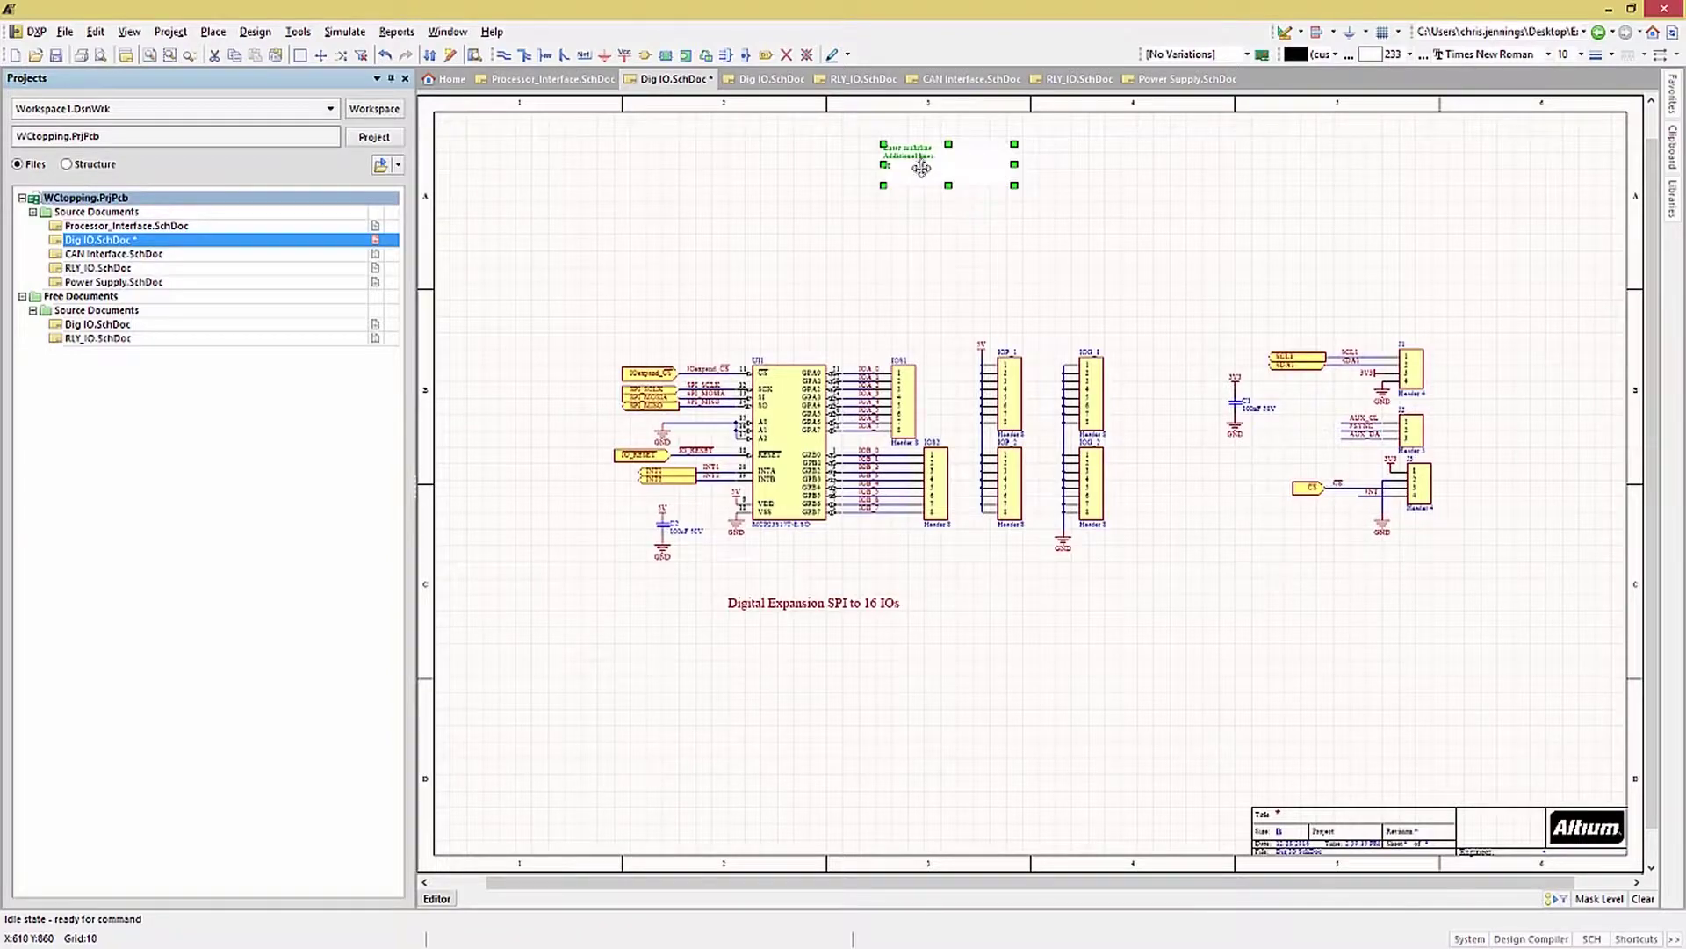
pyautogui.doubleClick(922, 168)
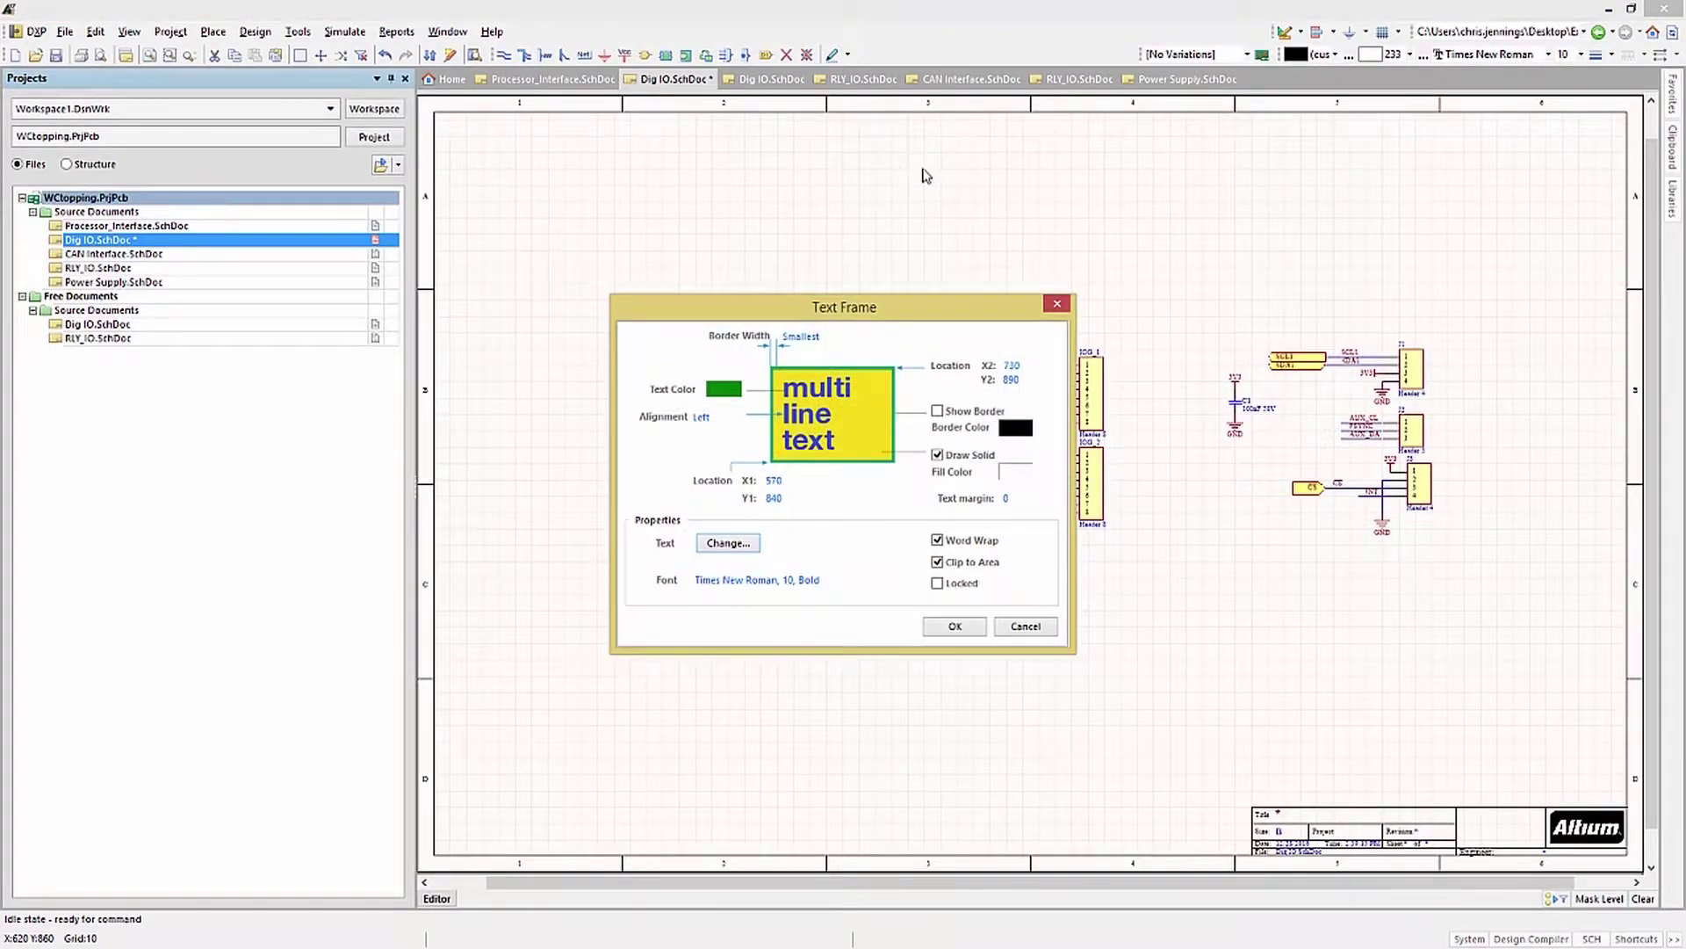
pyautogui.click(1006, 629)
pyautogui.click(975, 282)
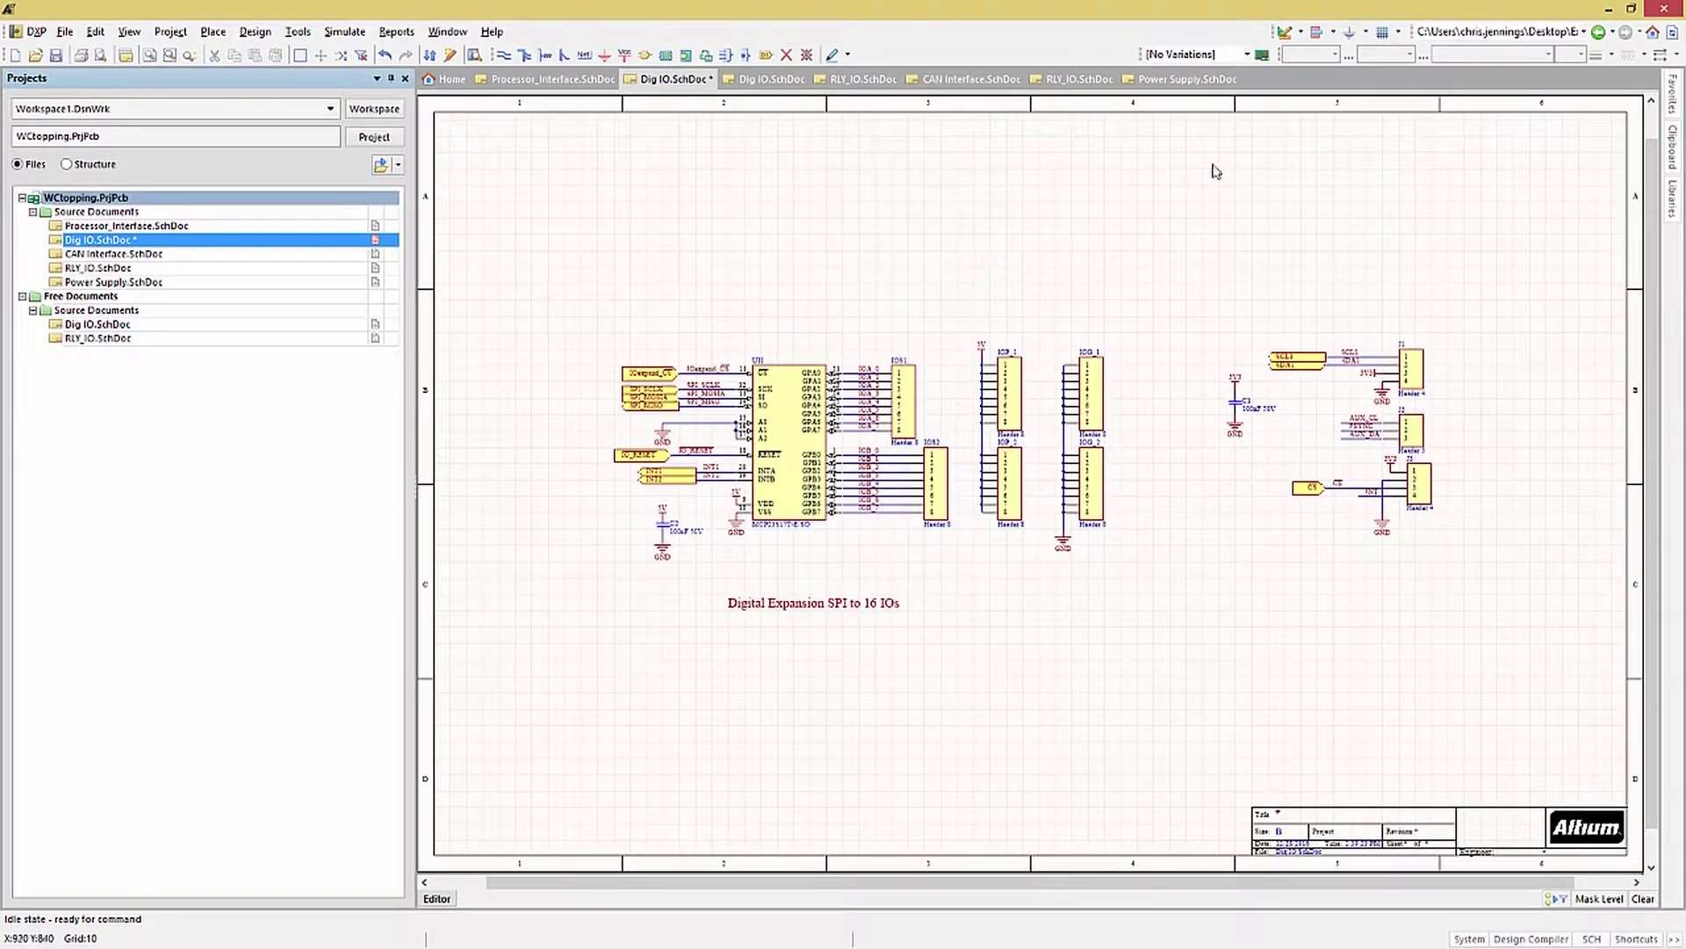
pyautogui.click(1303, 35)
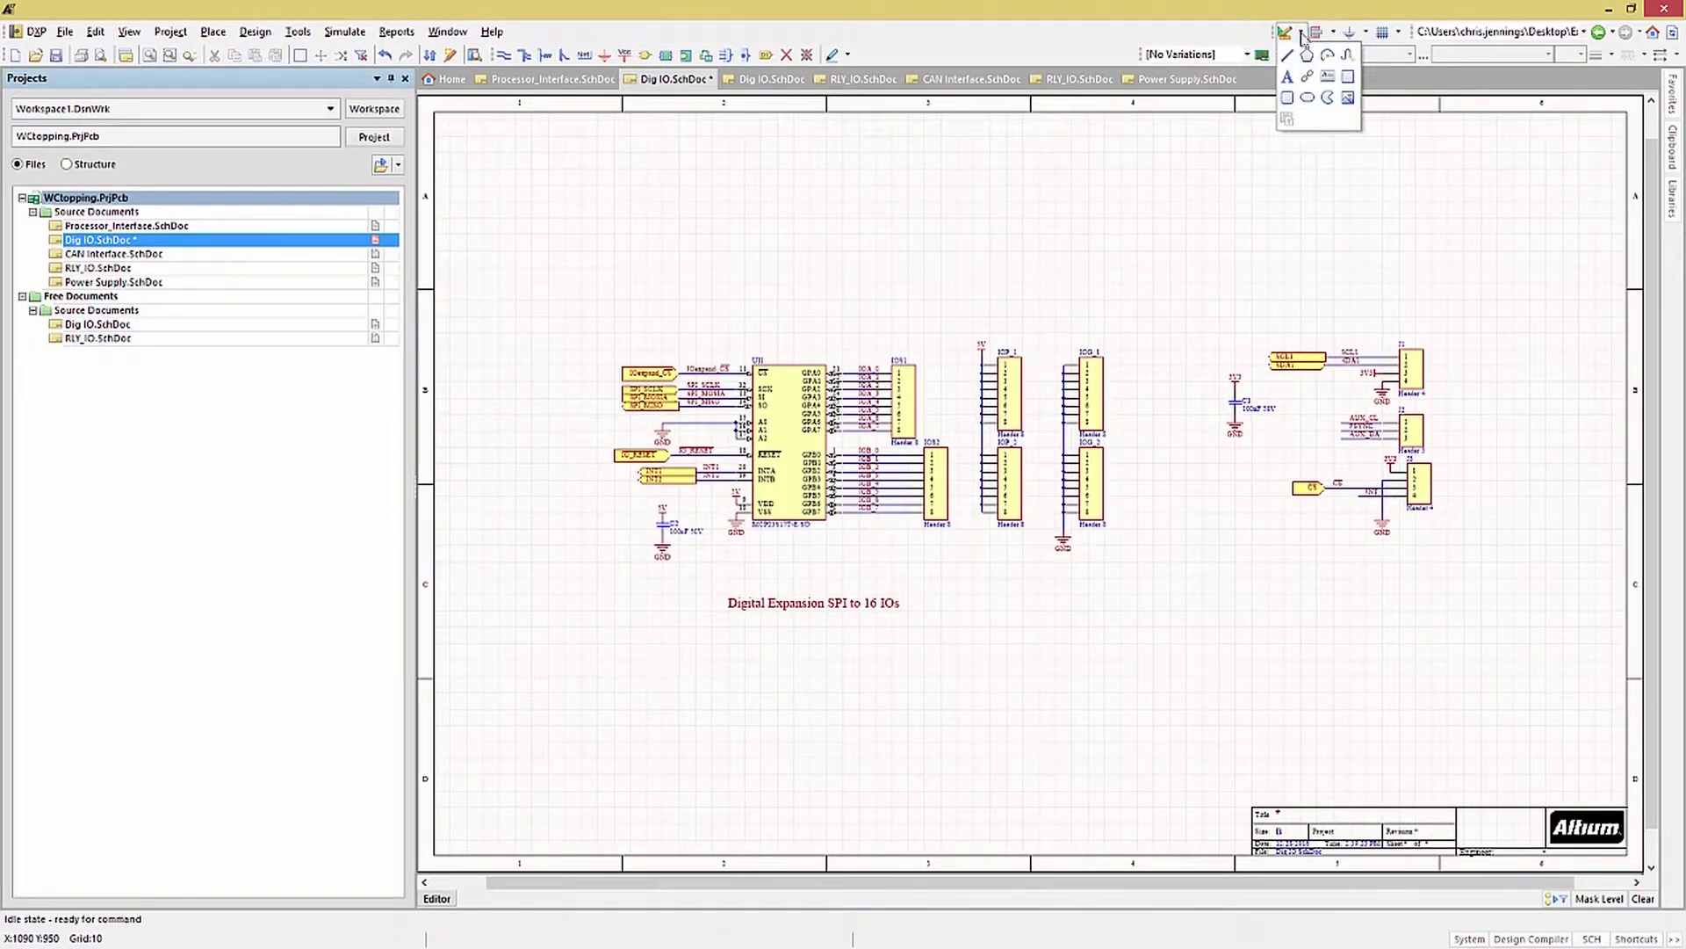
# Step: Place a rounded rectangle with Medium border and navy fill colour 189 over the Dig IO block
pyautogui.click(1287, 103)
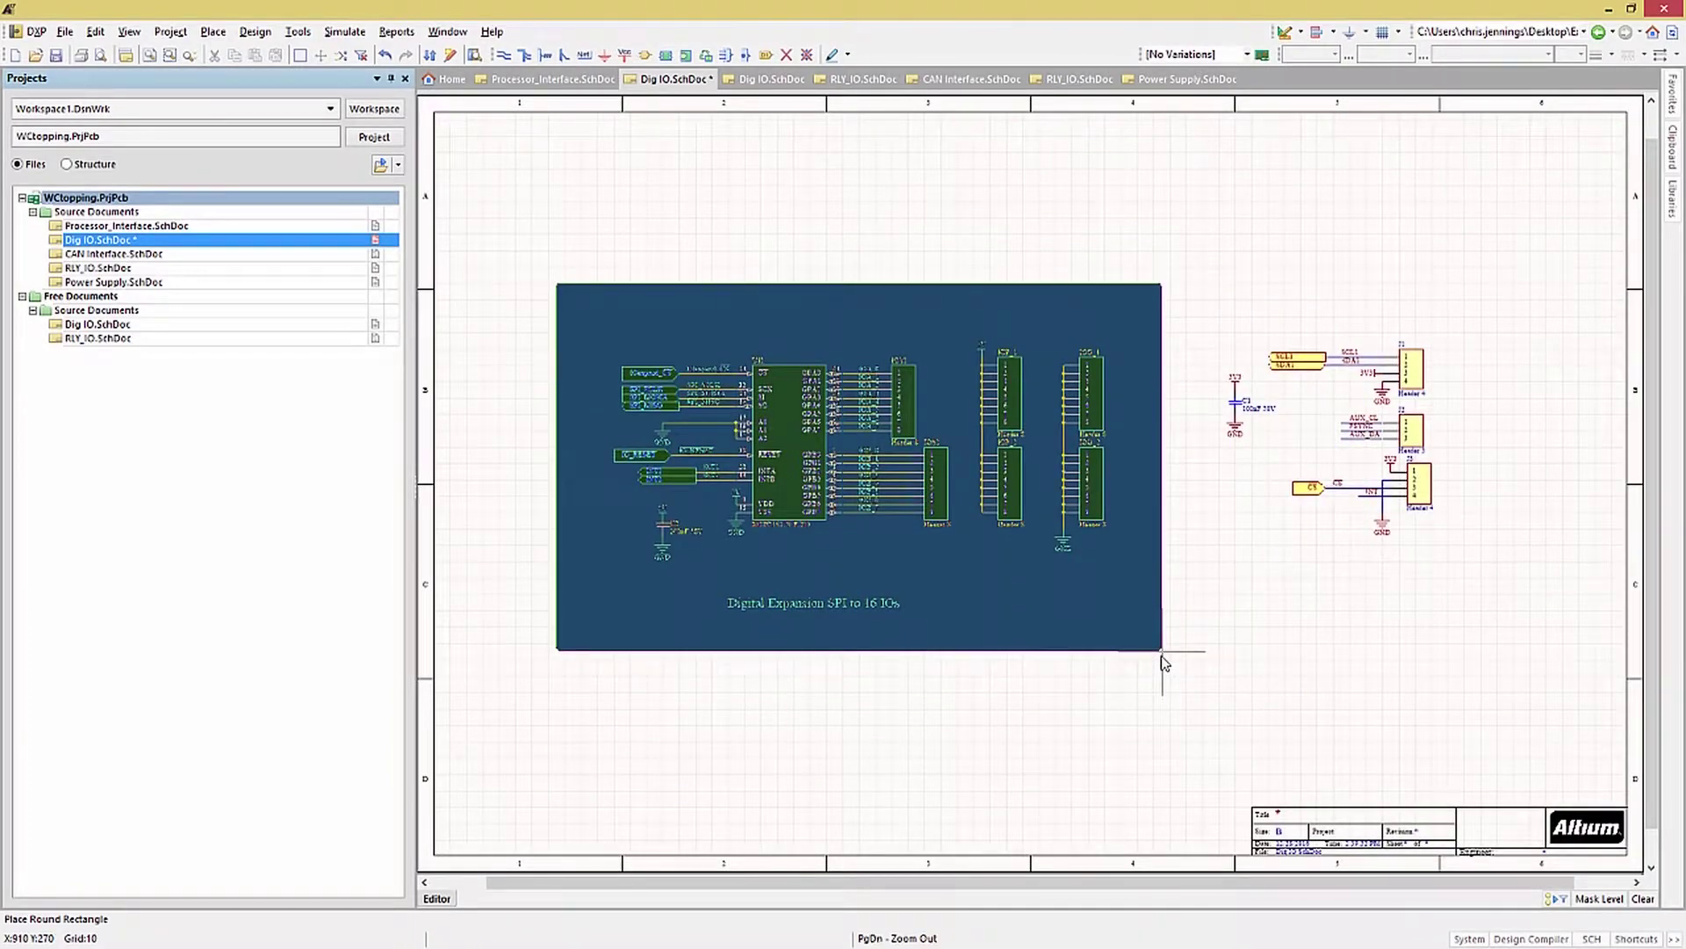
pyautogui.press('Tab')
pyautogui.click(813, 379)
pyautogui.click(794, 421)
pyautogui.click(699, 458)
pyautogui.click(809, 410)
pyautogui.click(944, 335)
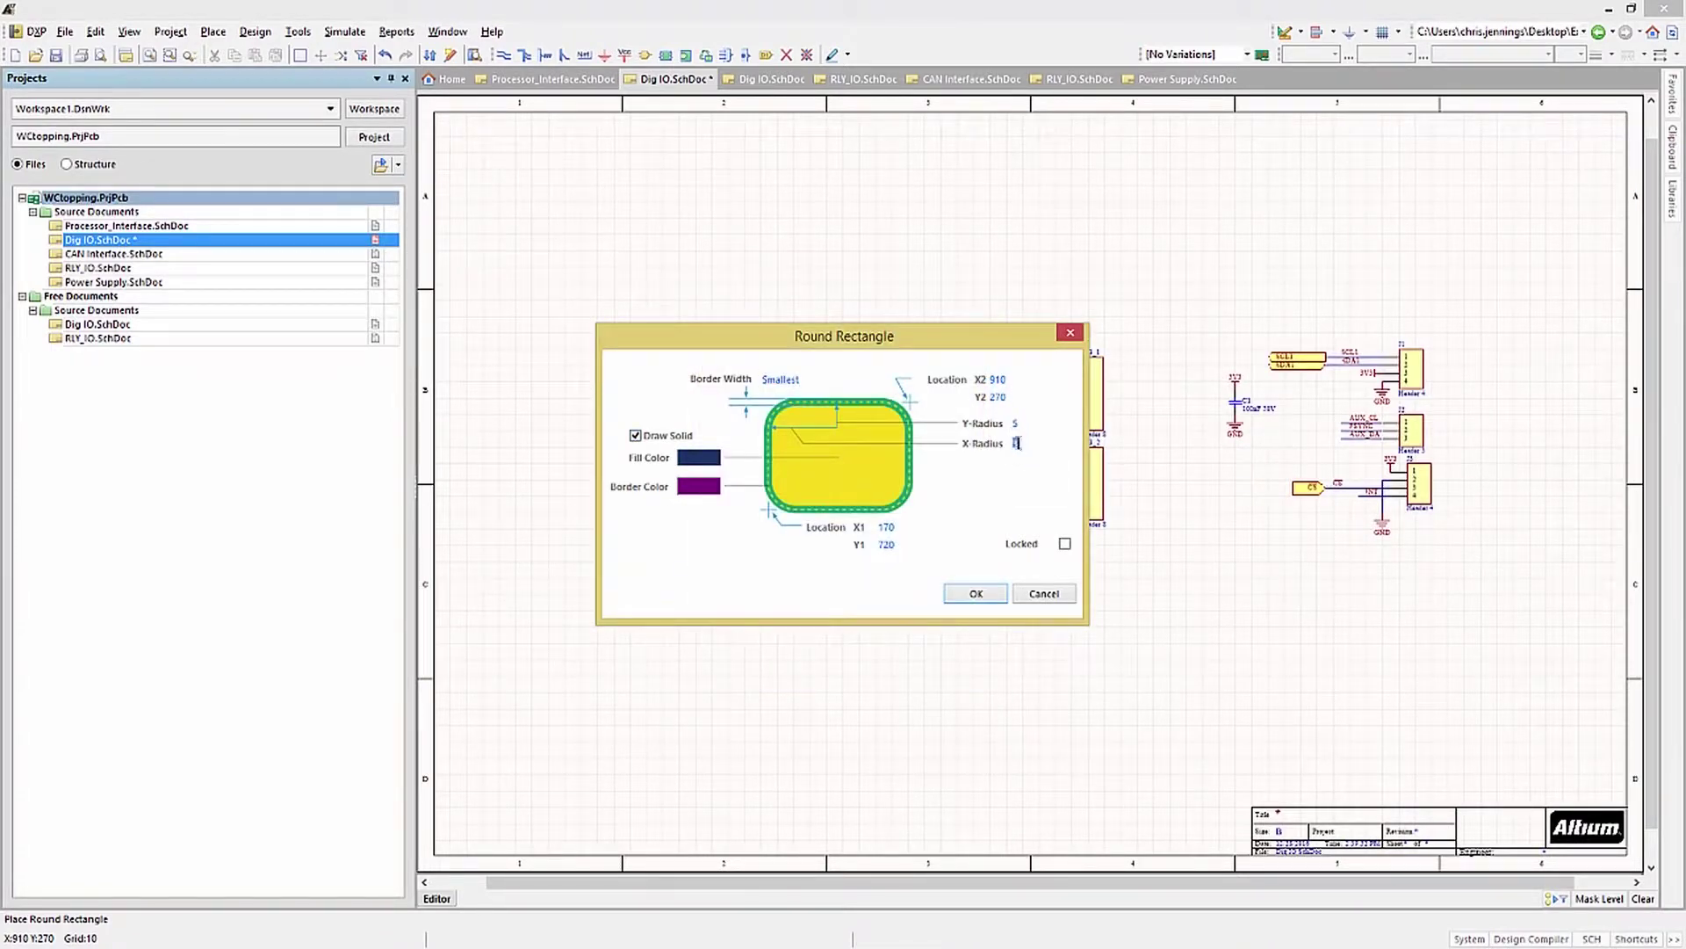
pyautogui.click(975, 594)
pyautogui.click(1162, 650)
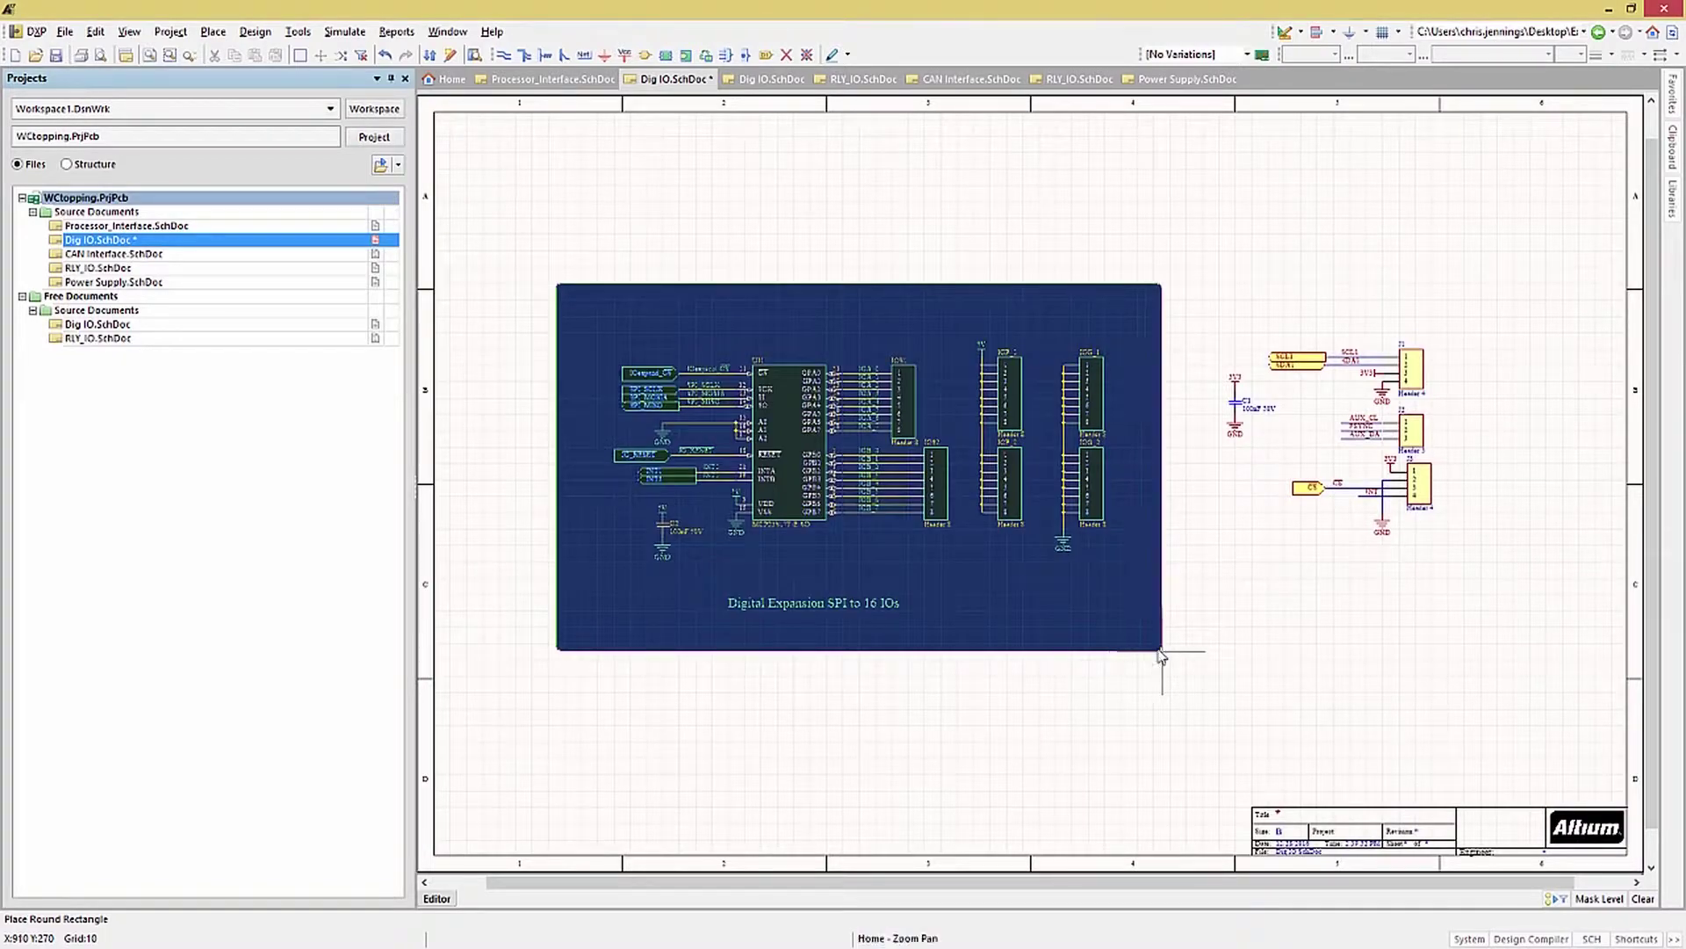
pyautogui.press('Escape')
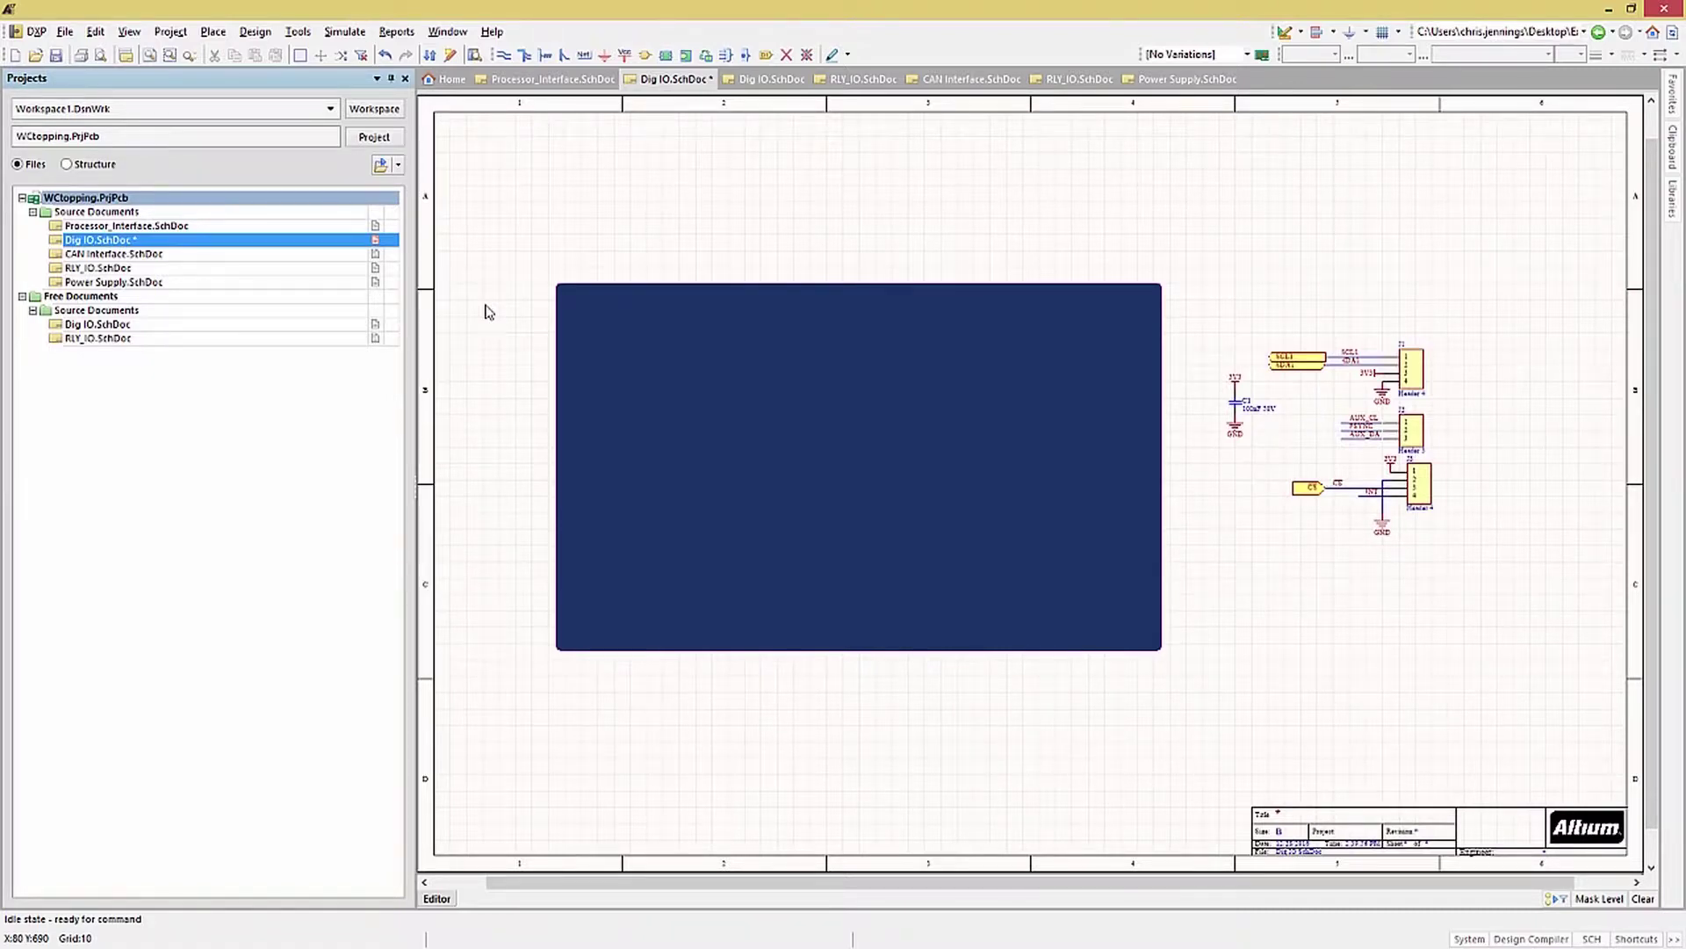
pyautogui.click(95, 32)
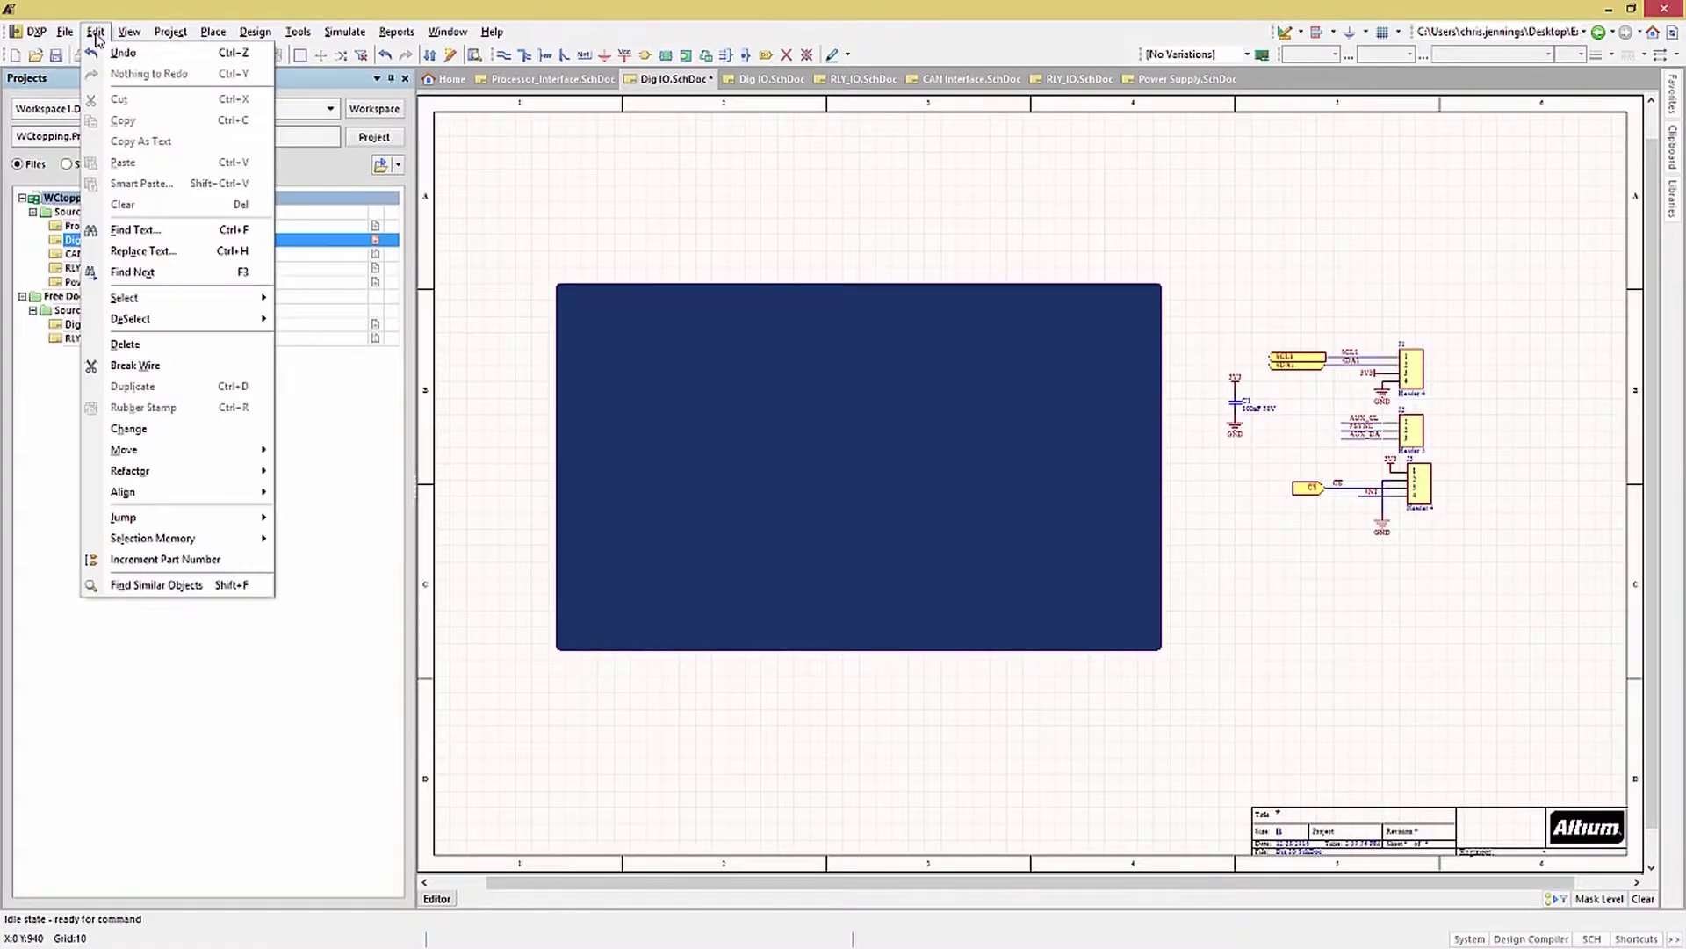
# Step: Send the navy rectangle to back, check it zoomed in, then fit all objects in view
pyautogui.moveTo(156, 458)
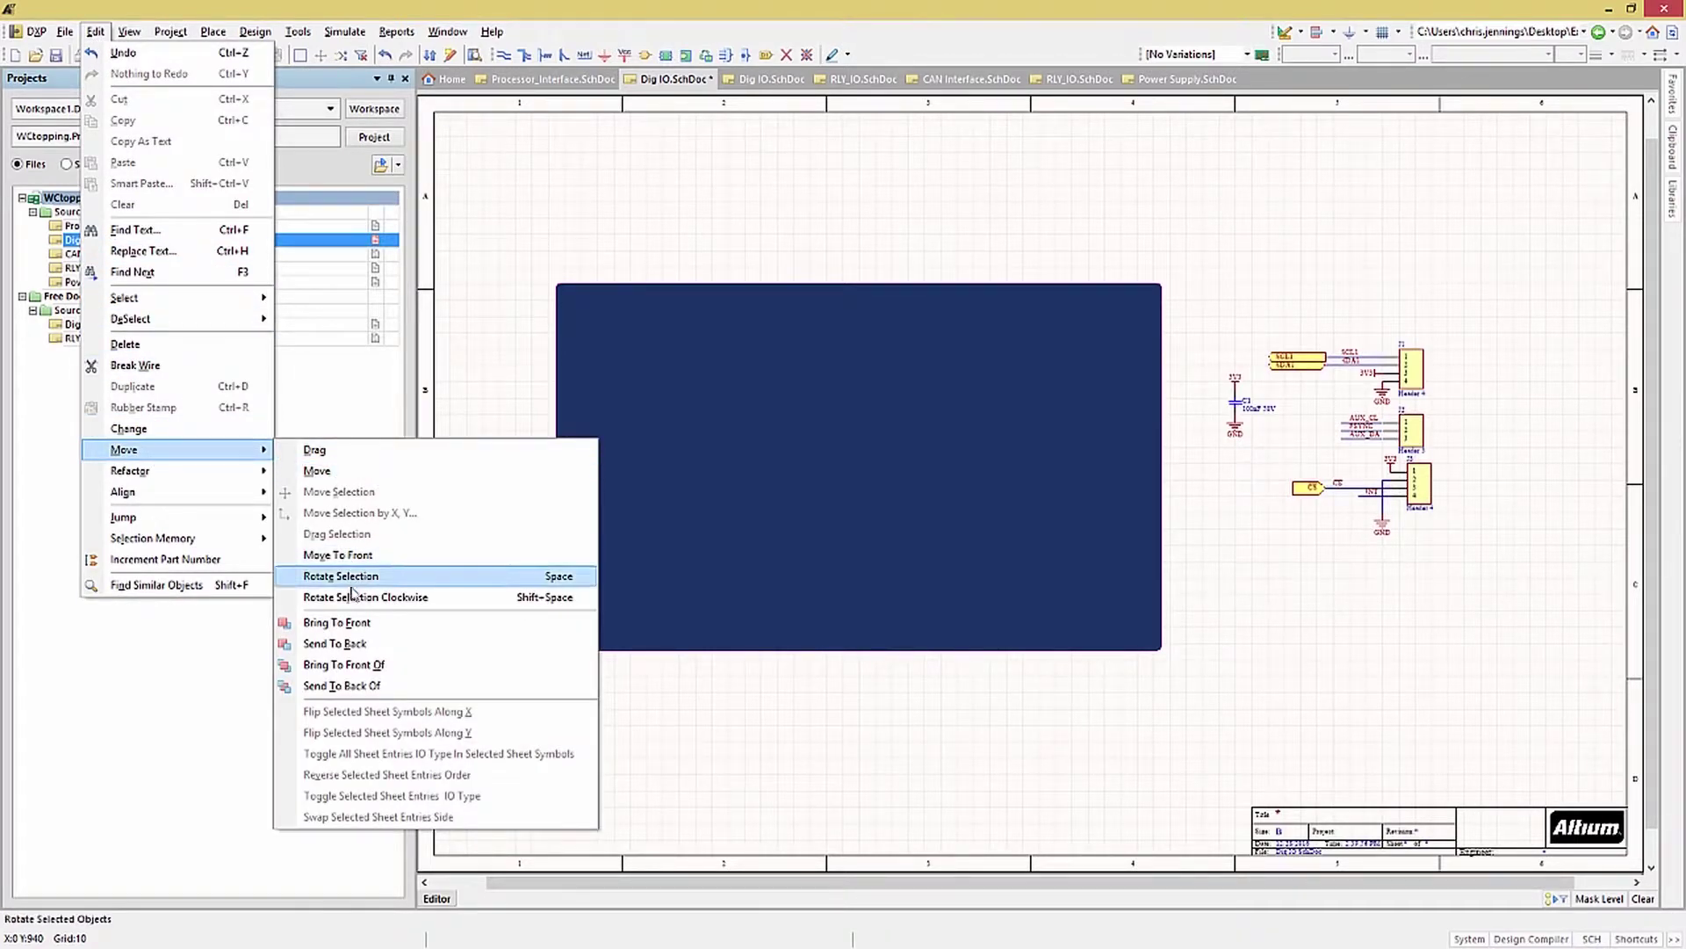
pyautogui.click(338, 644)
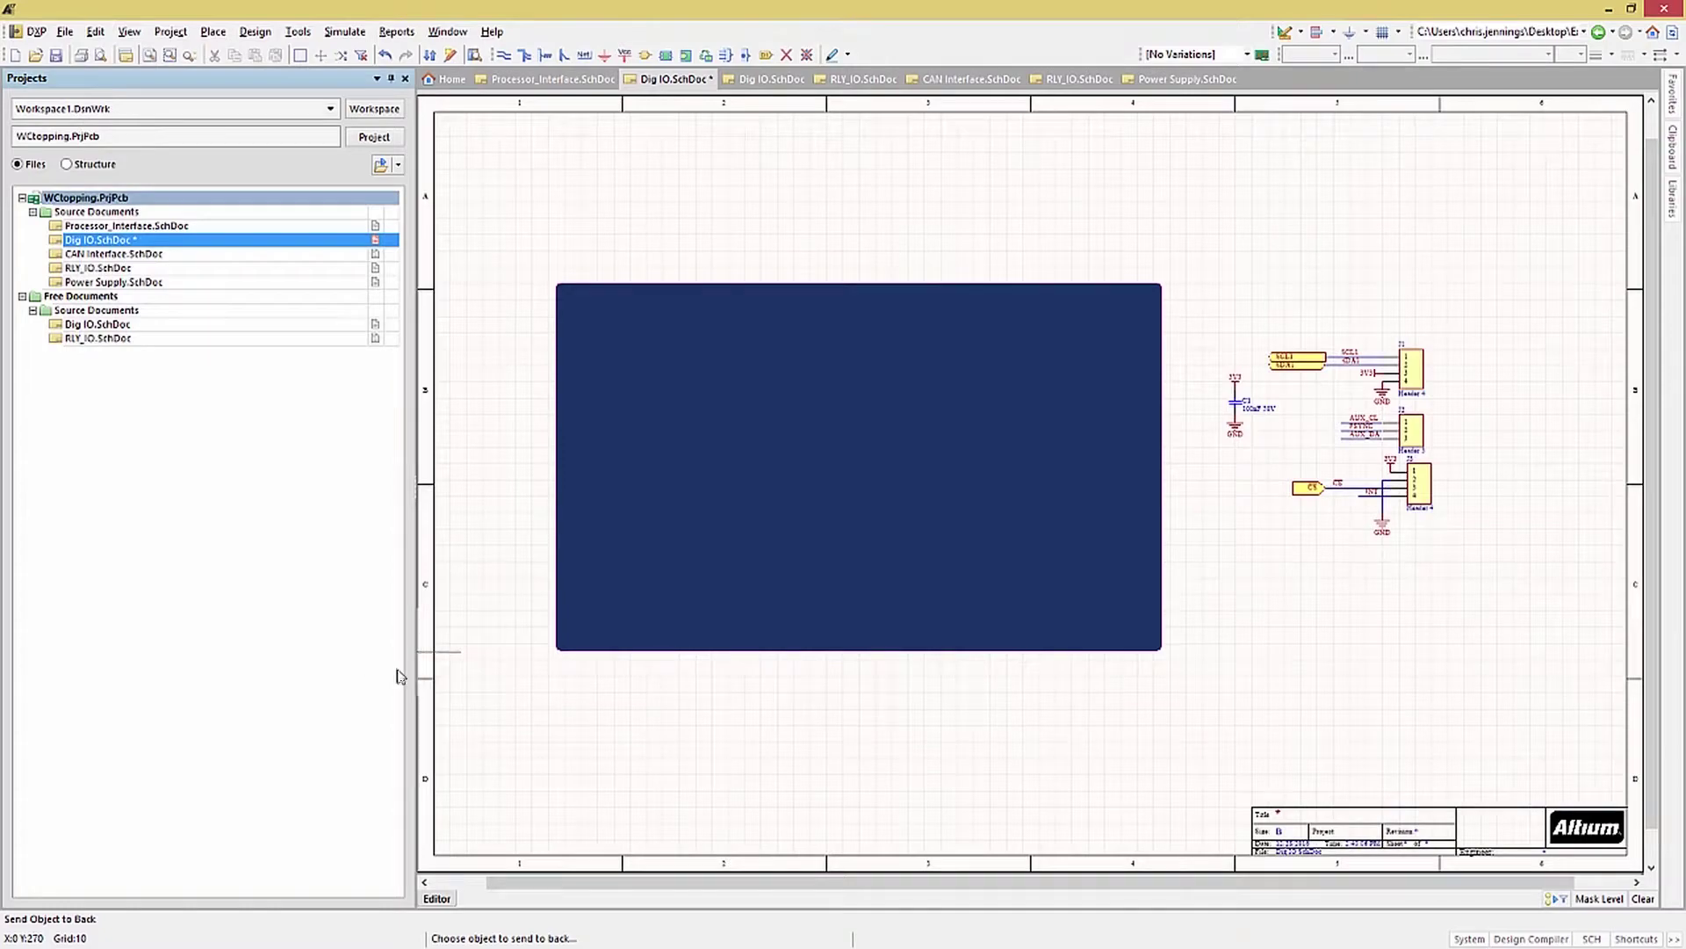
pyautogui.click(599, 626)
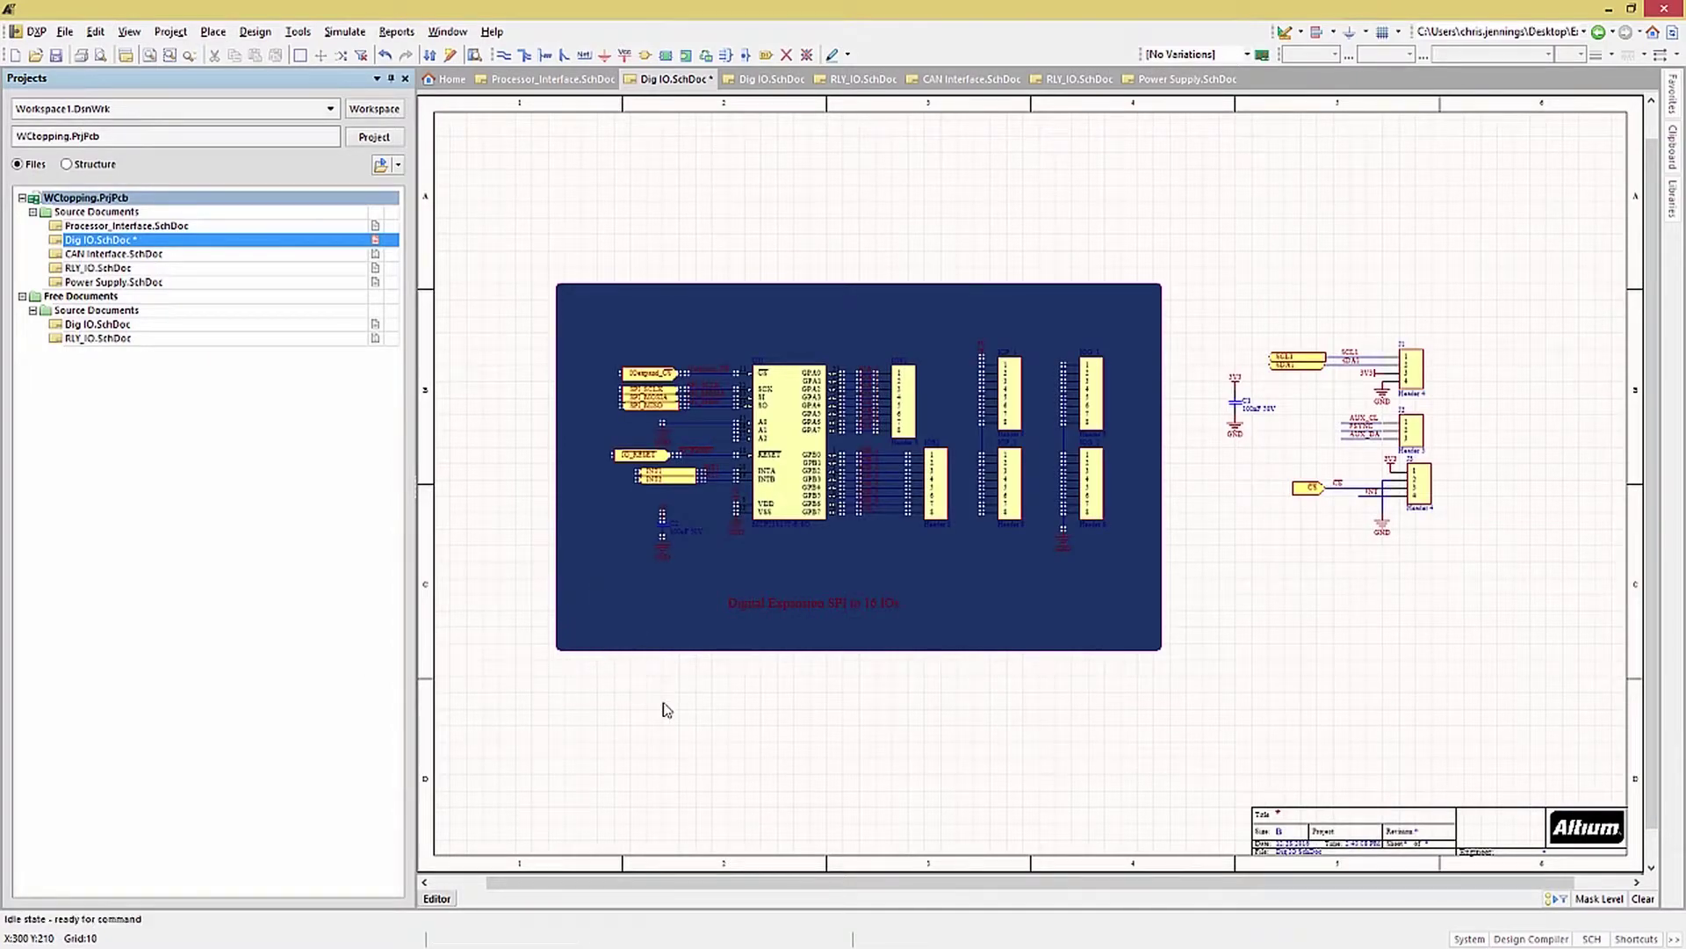
pyautogui.keyDown('ctrl'); pyautogui.scroll(2, 728, 524); pyautogui.keyUp('ctrl')
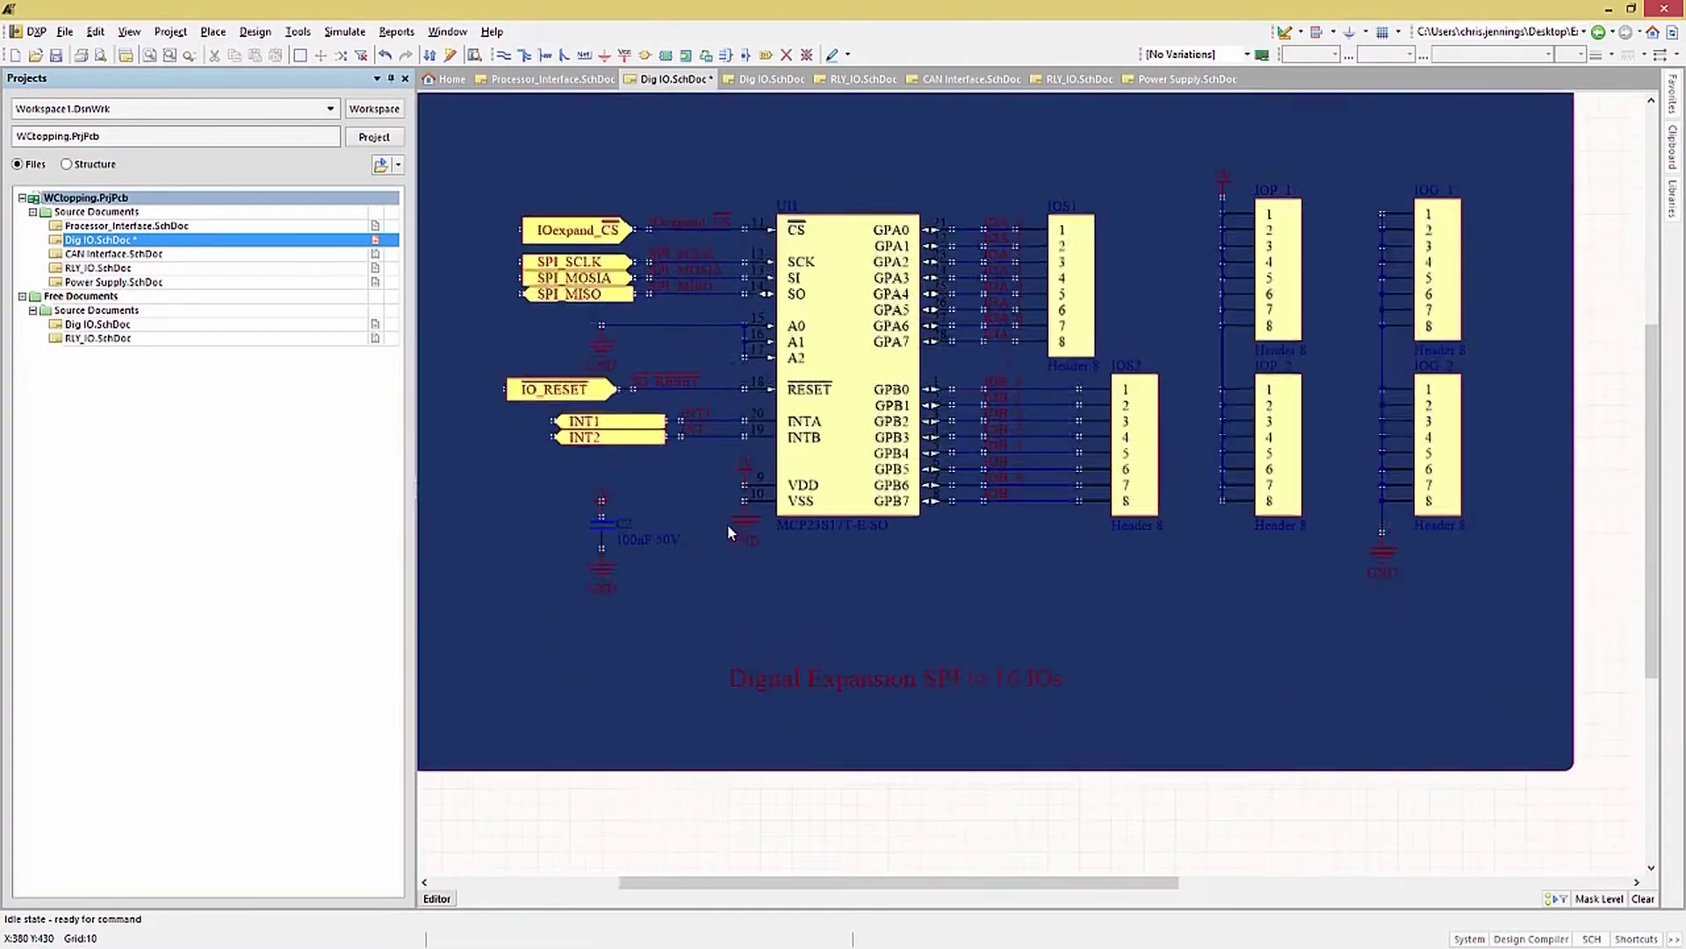
pyautogui.keyDown('ctrl'); pyautogui.scroll(3, 728, 524); pyautogui.keyUp('ctrl')
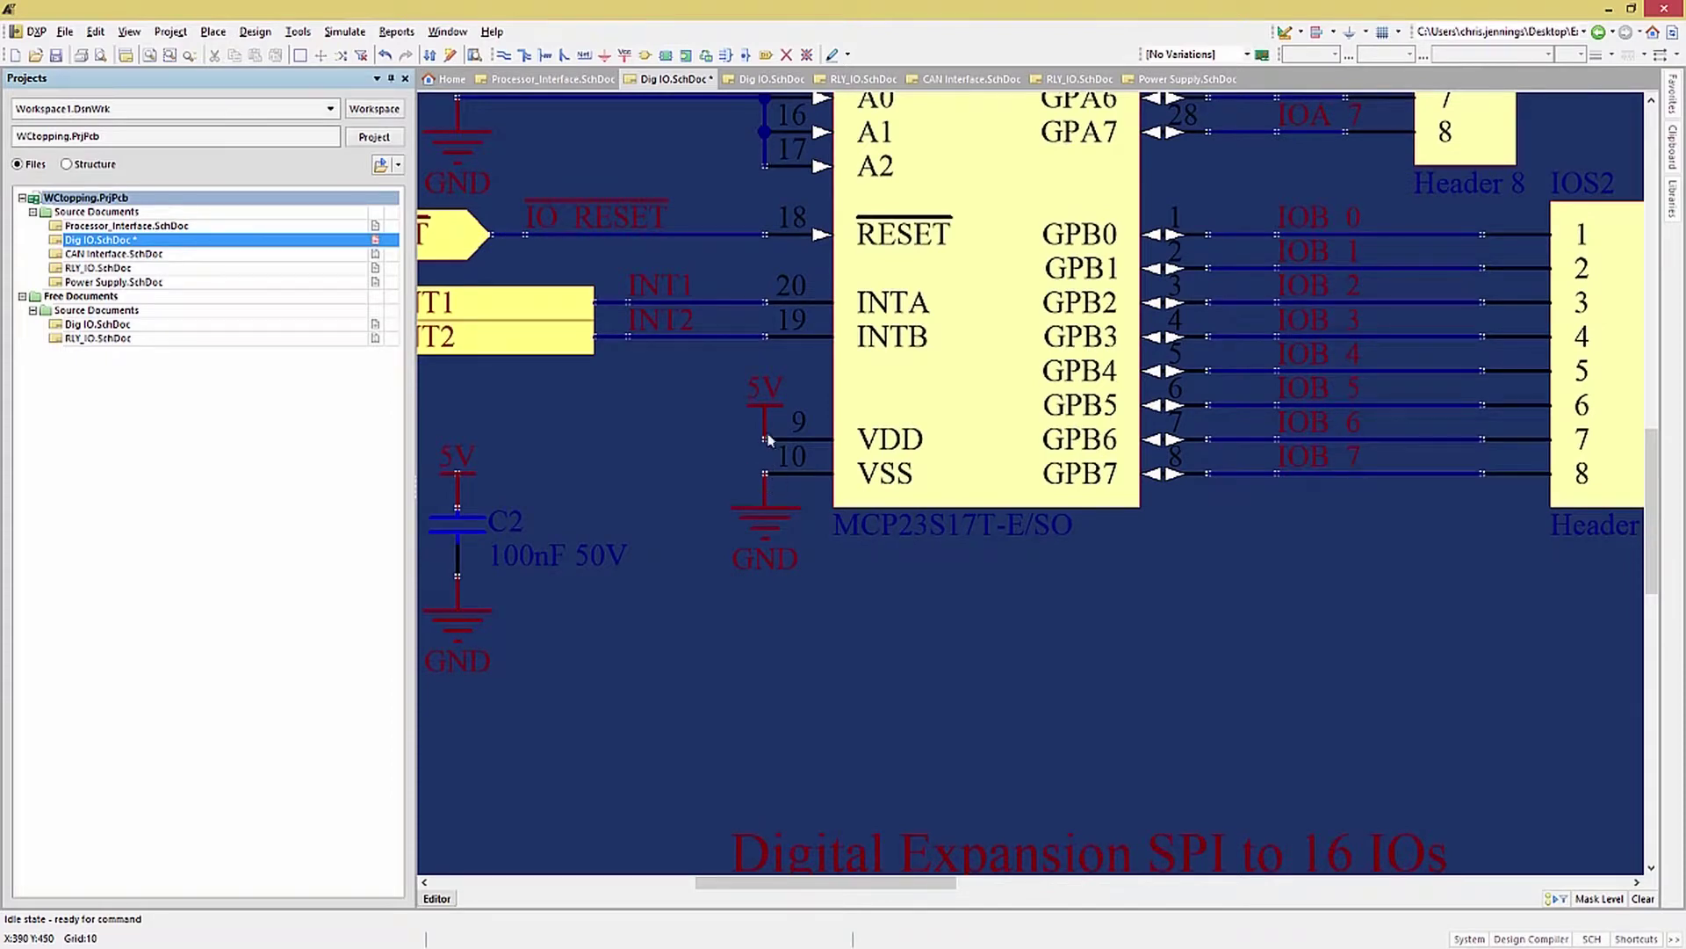
pyautogui.rightClick(637, 341)
pyautogui.hotkey('ctrl', 'pagedown')
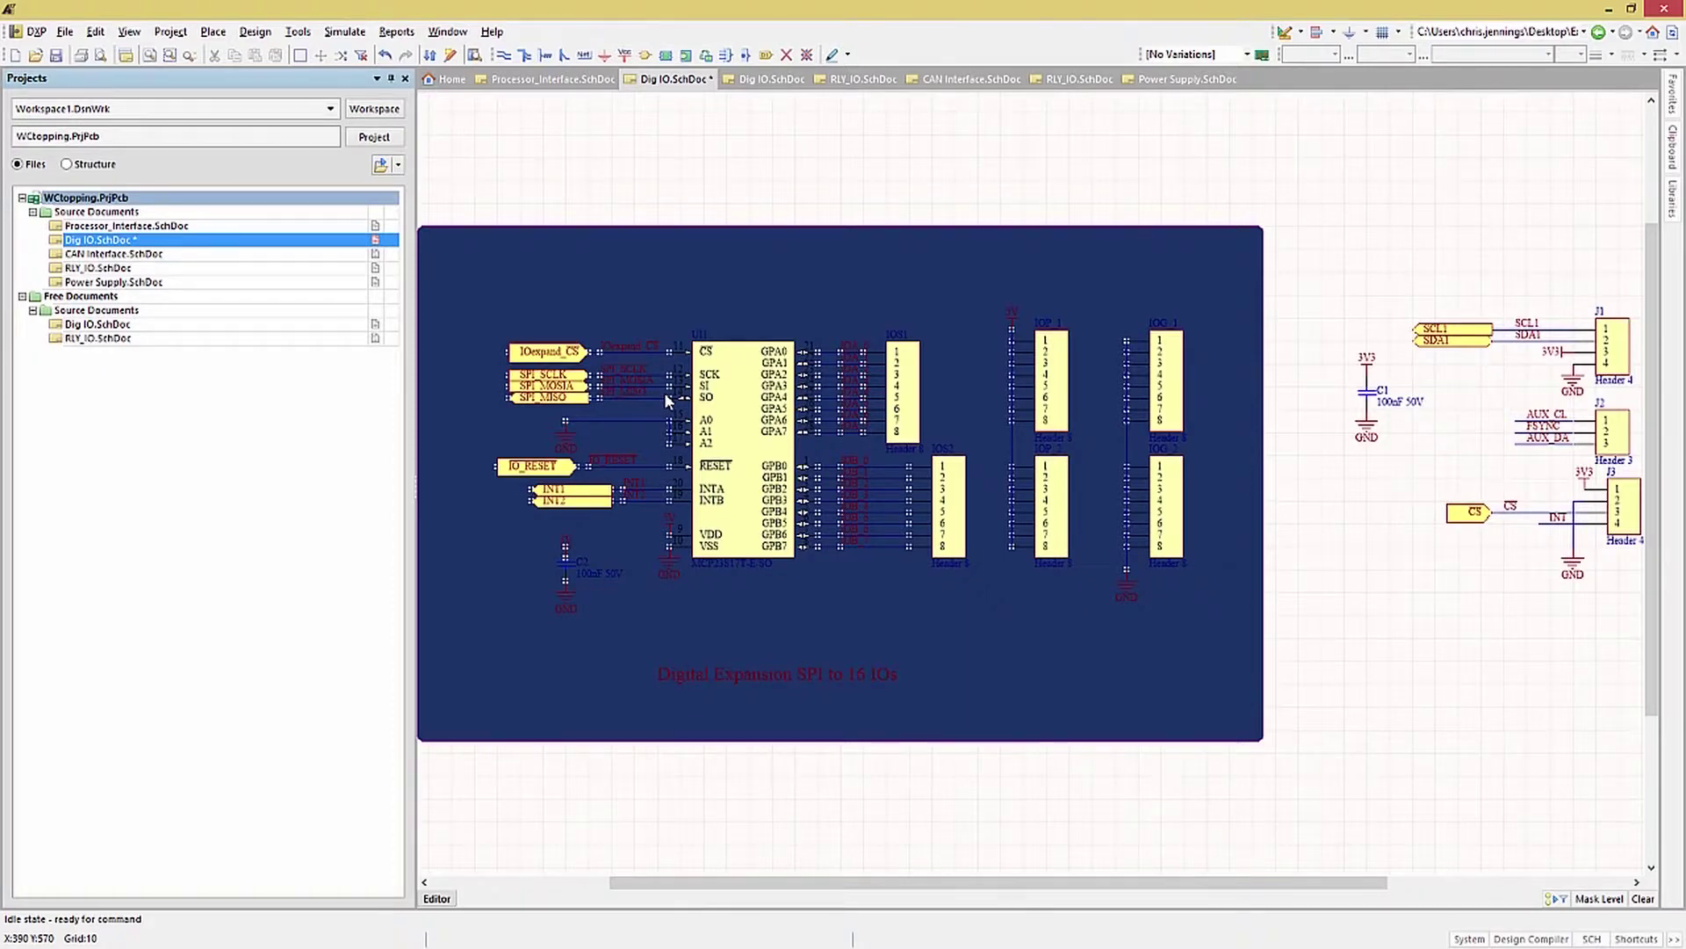
# Step: Change the rectangle's fill colour to lavender 185
pyautogui.doubleClick(925, 633)
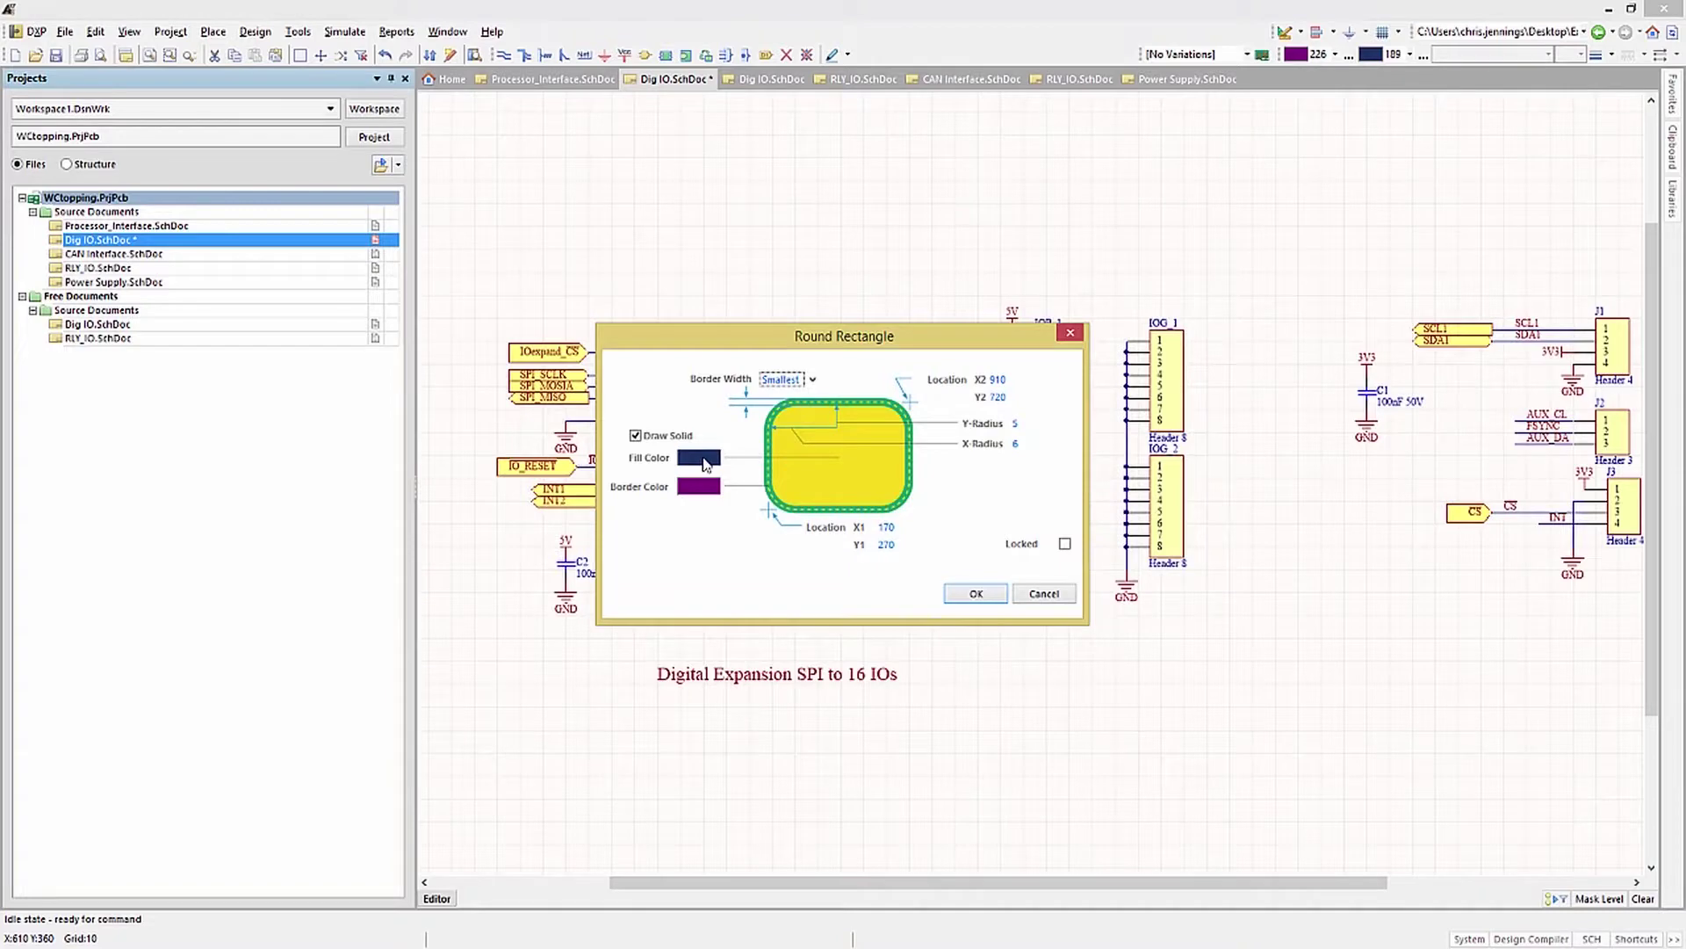
pyautogui.click(705, 459)
pyautogui.click(843, 381)
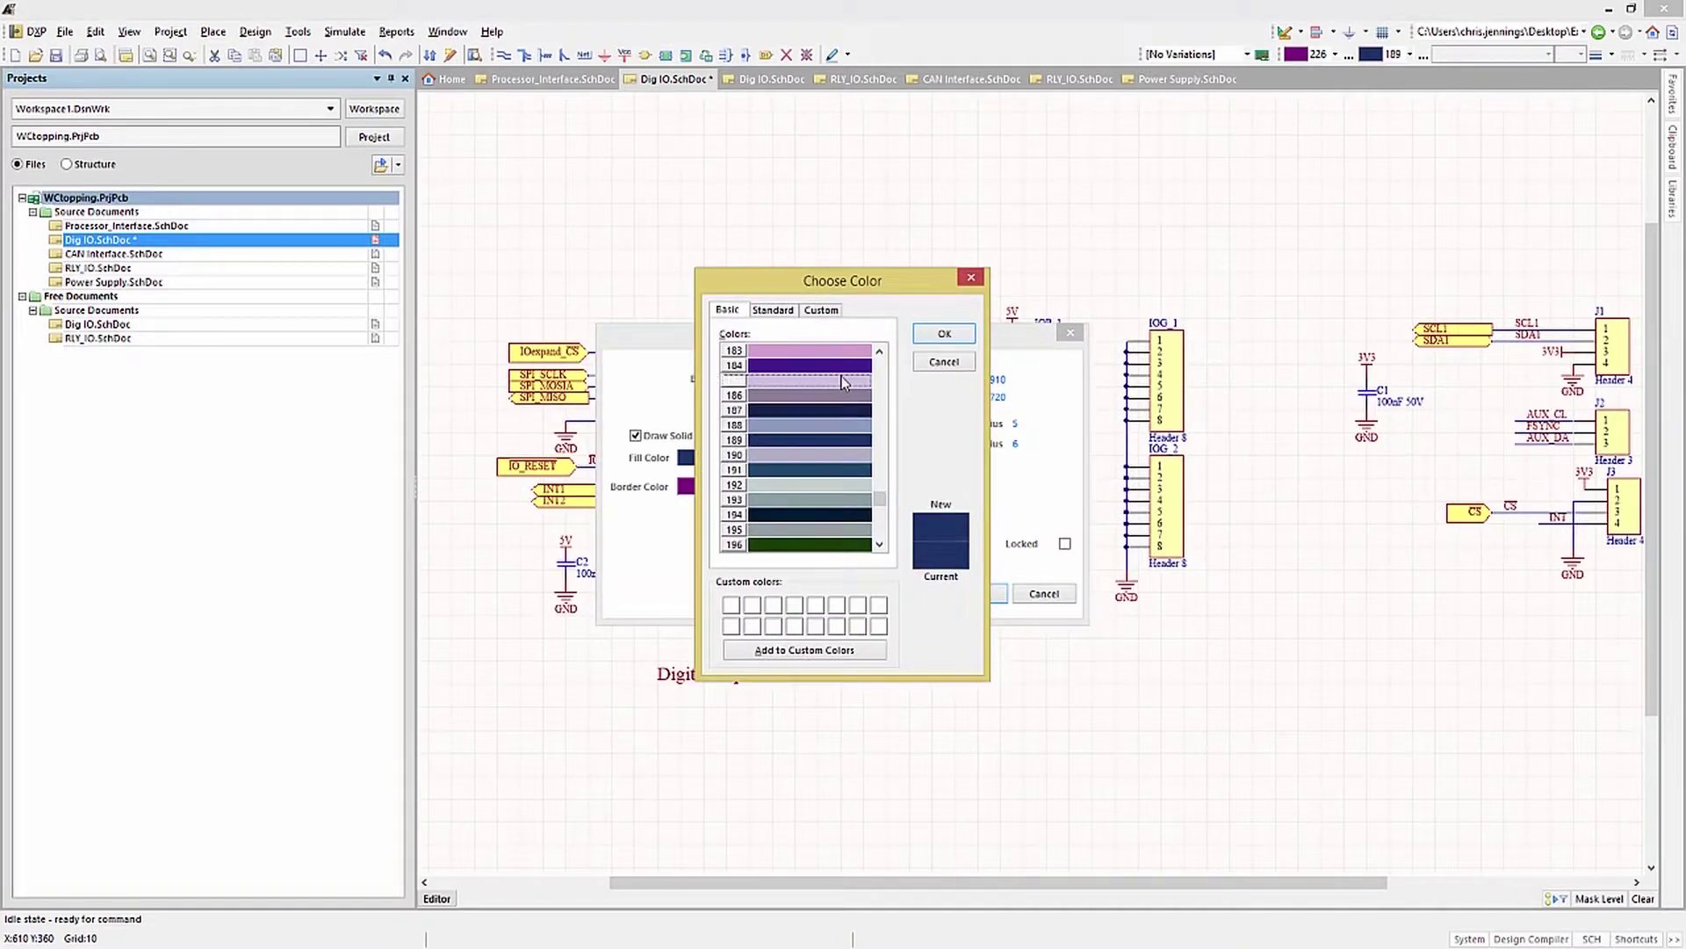
pyautogui.click(936, 338)
pyautogui.click(970, 593)
# Step: Delete the lavender rectangle from the Dig IO sheet
pyautogui.click(962, 804)
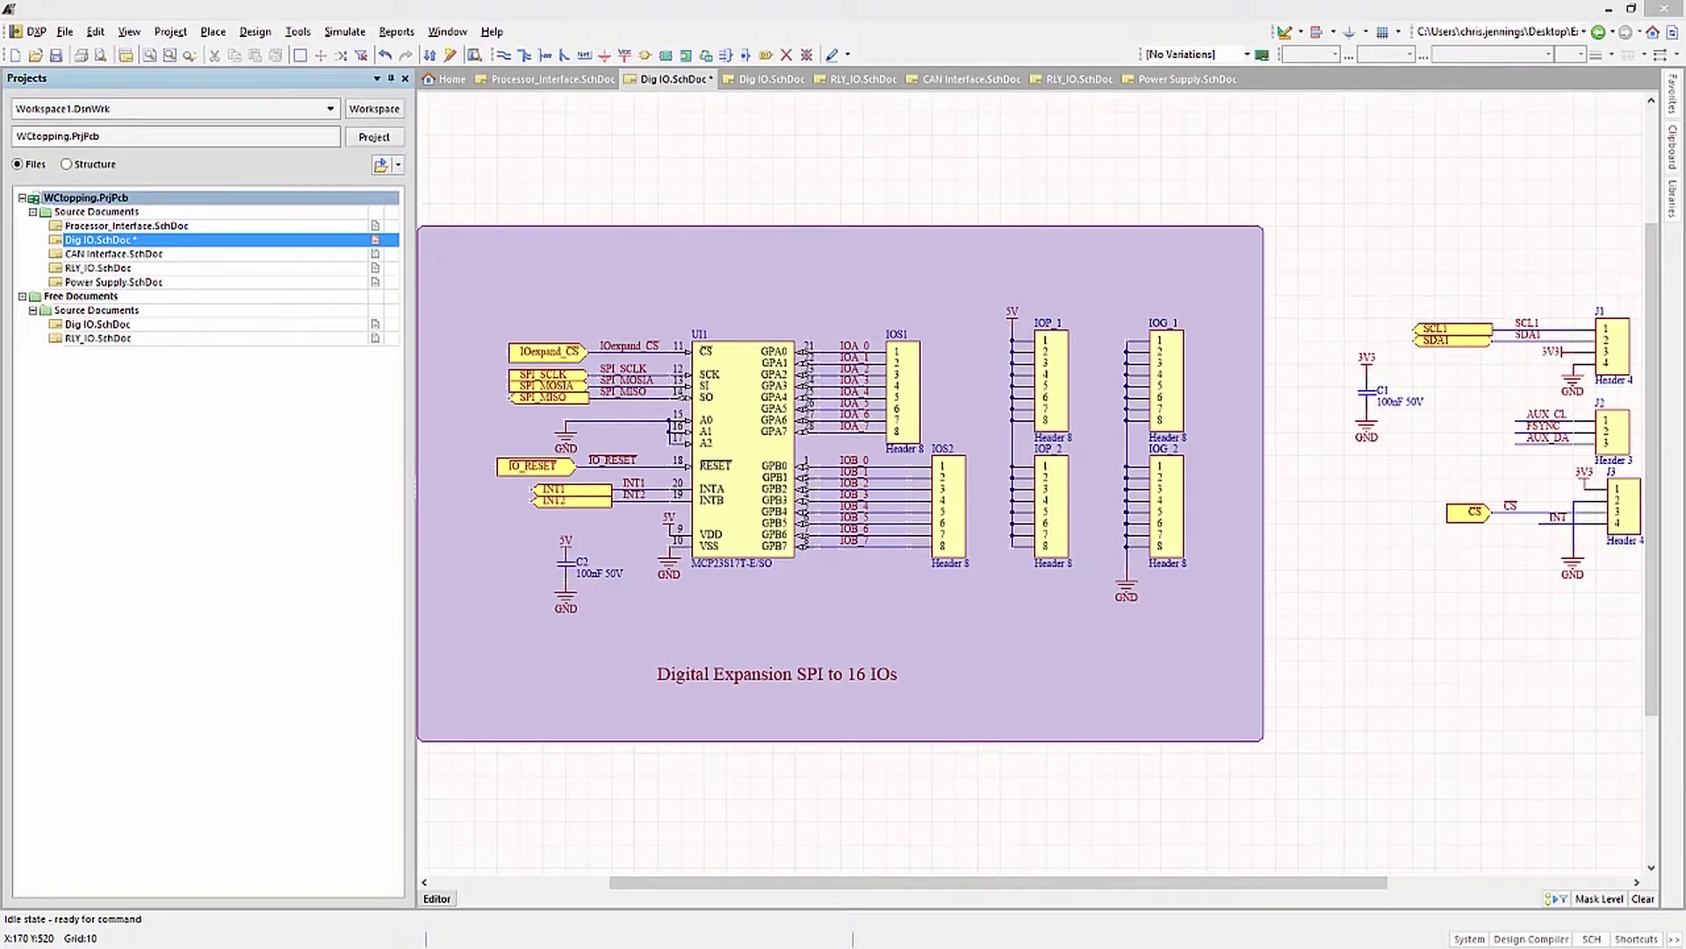
pyautogui.click(1029, 717)
pyautogui.press('Delete')
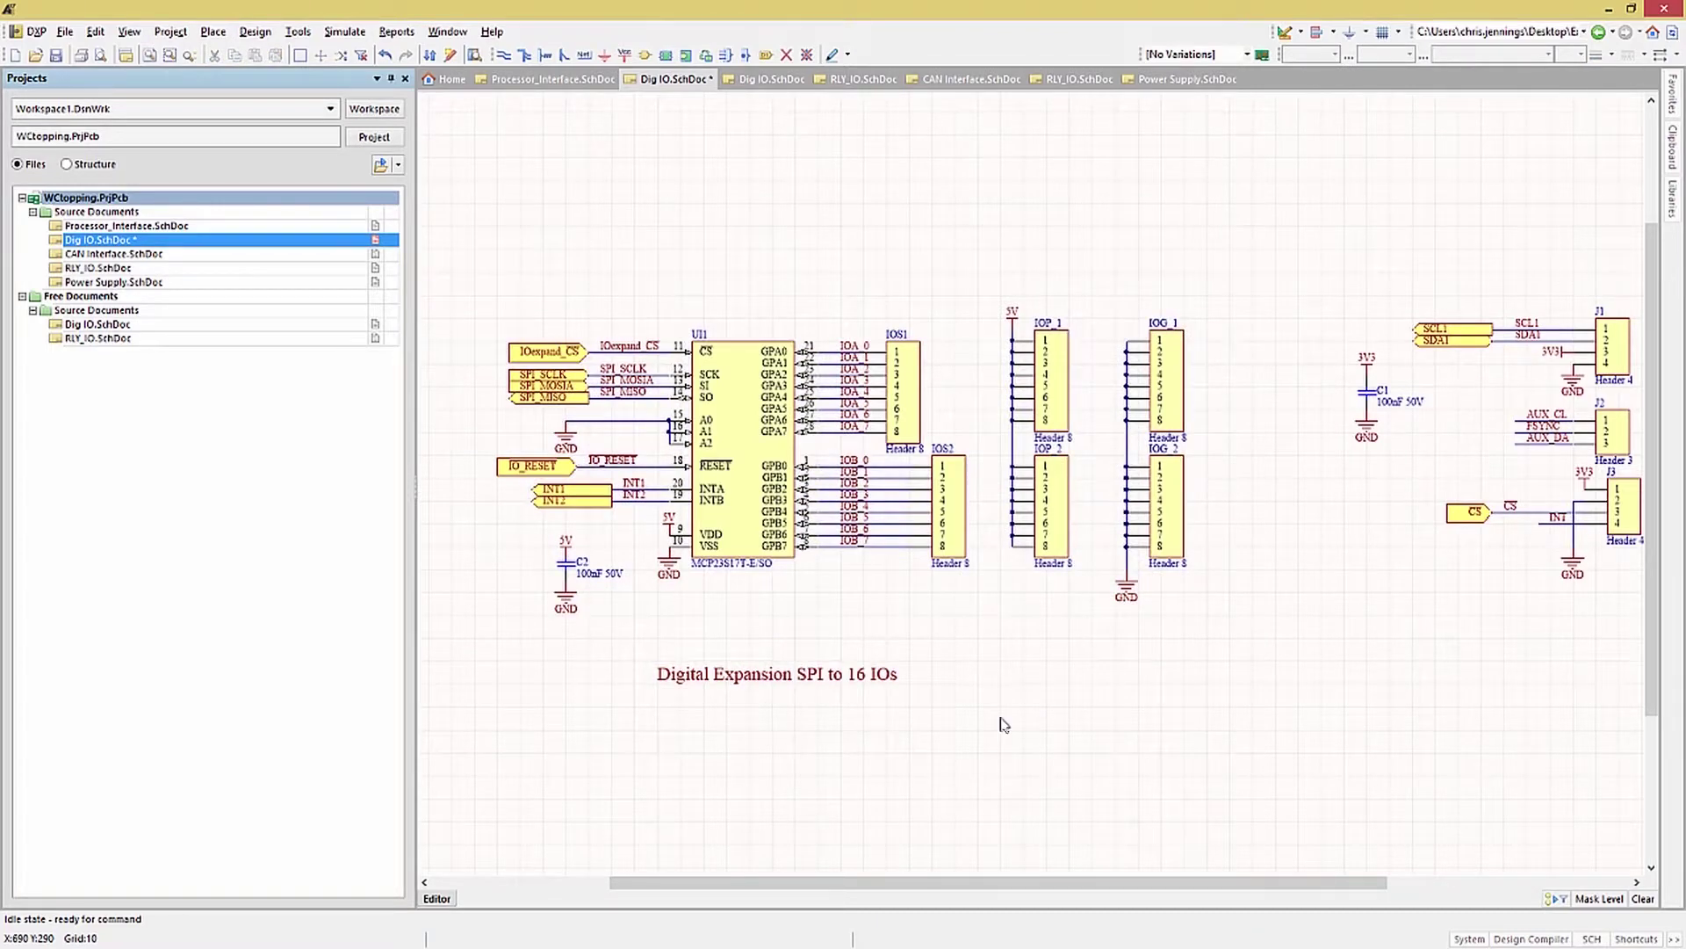
# Step: Open Dig IO, CAN Interface, Processor_Interface, RLY_IO and Power Supply sheets in turn
pyautogui.doubleClick(112, 325)
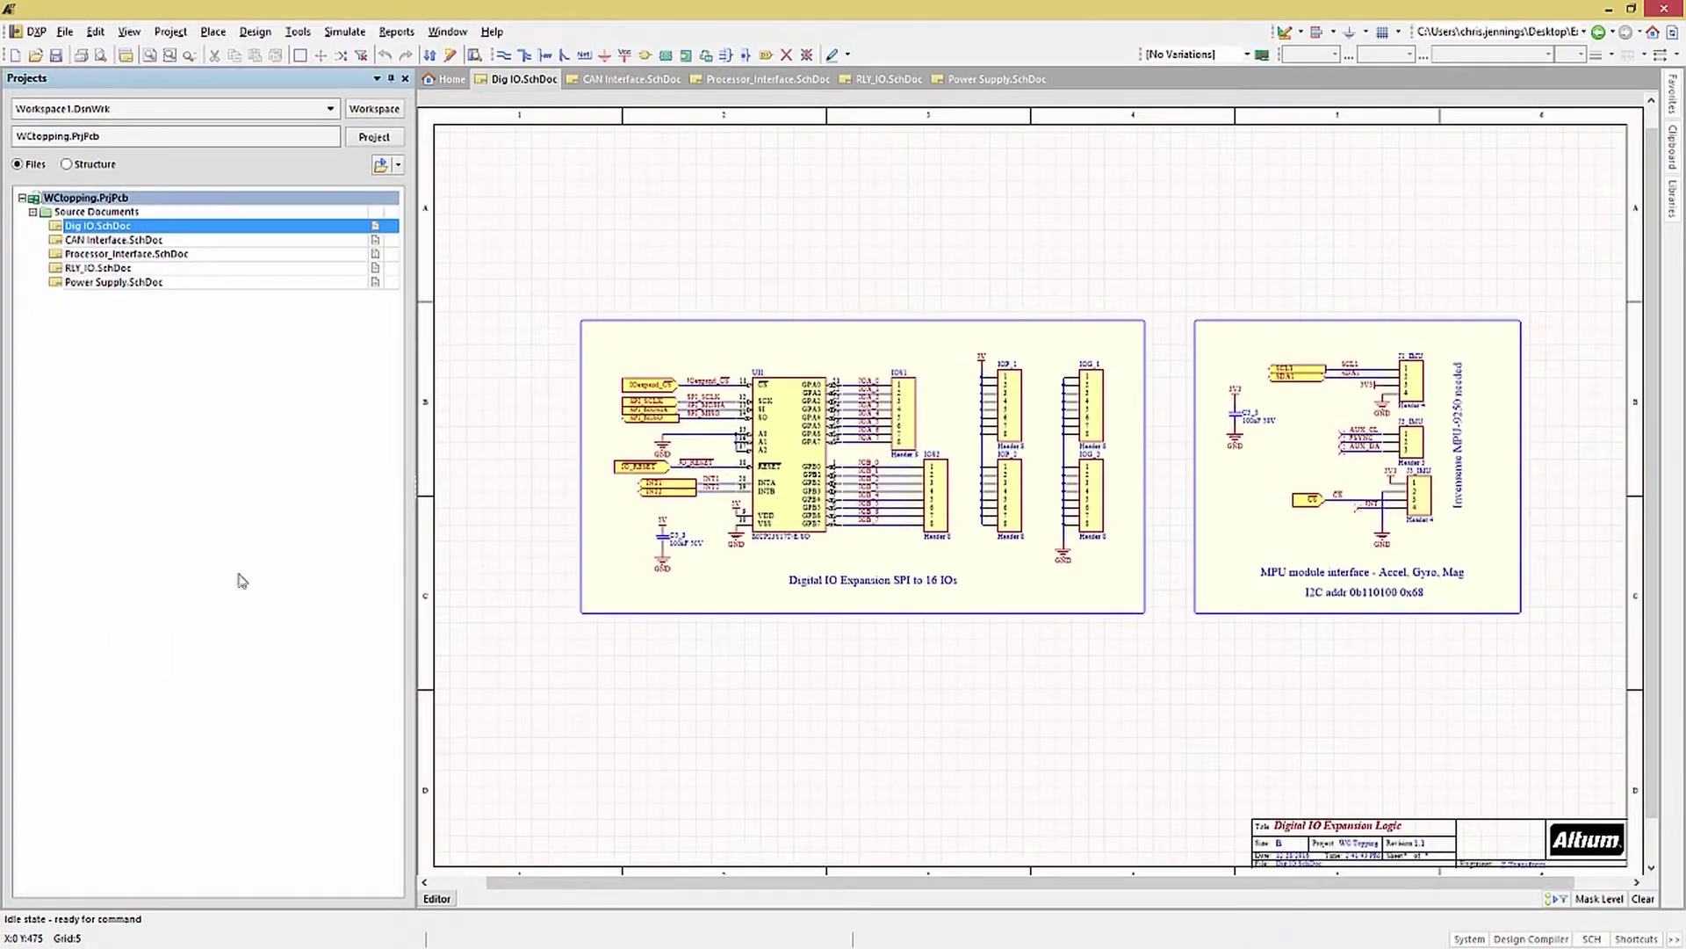
pyautogui.click(114, 239)
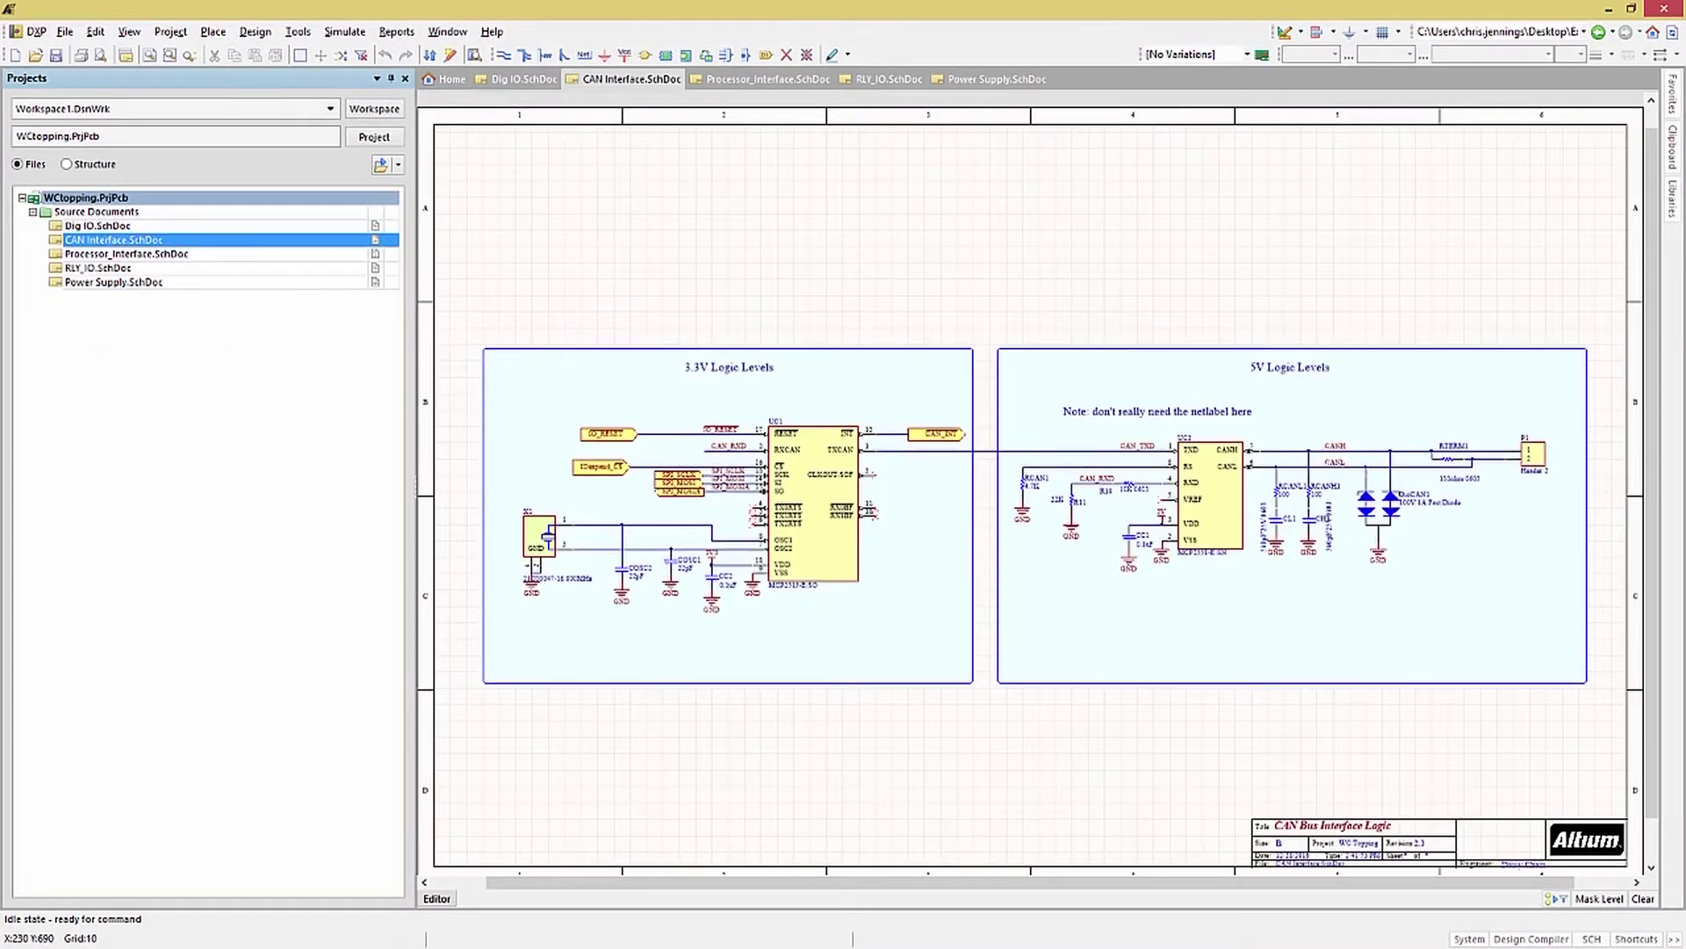
pyautogui.click(110, 254)
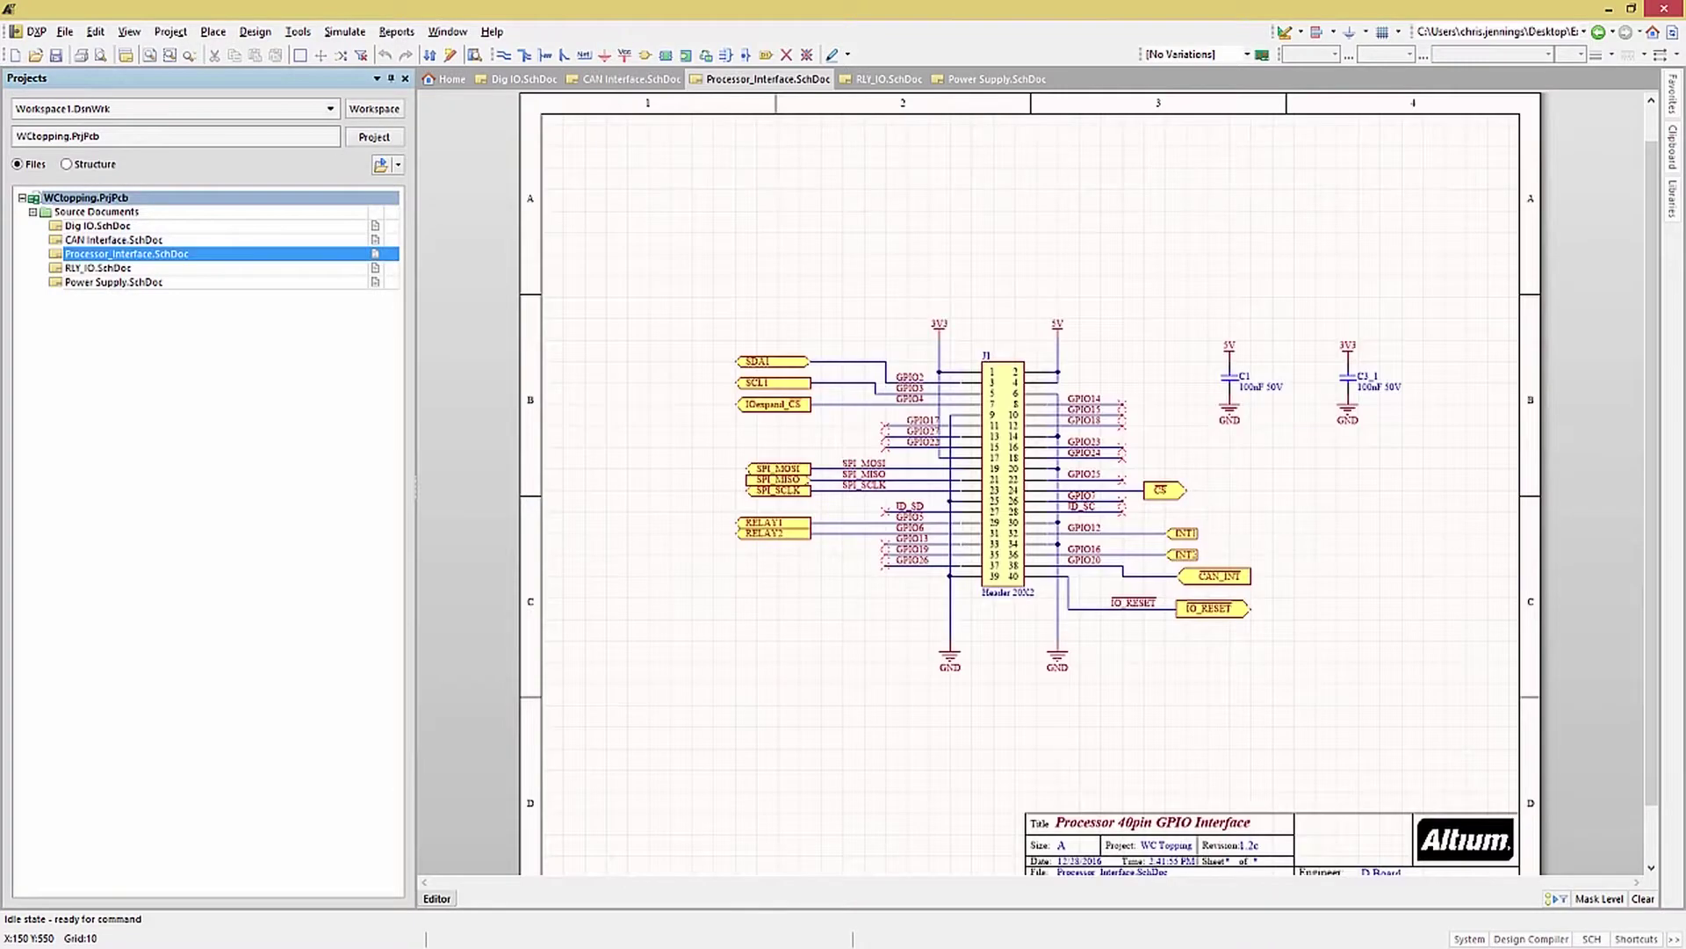
pyautogui.click(105, 268)
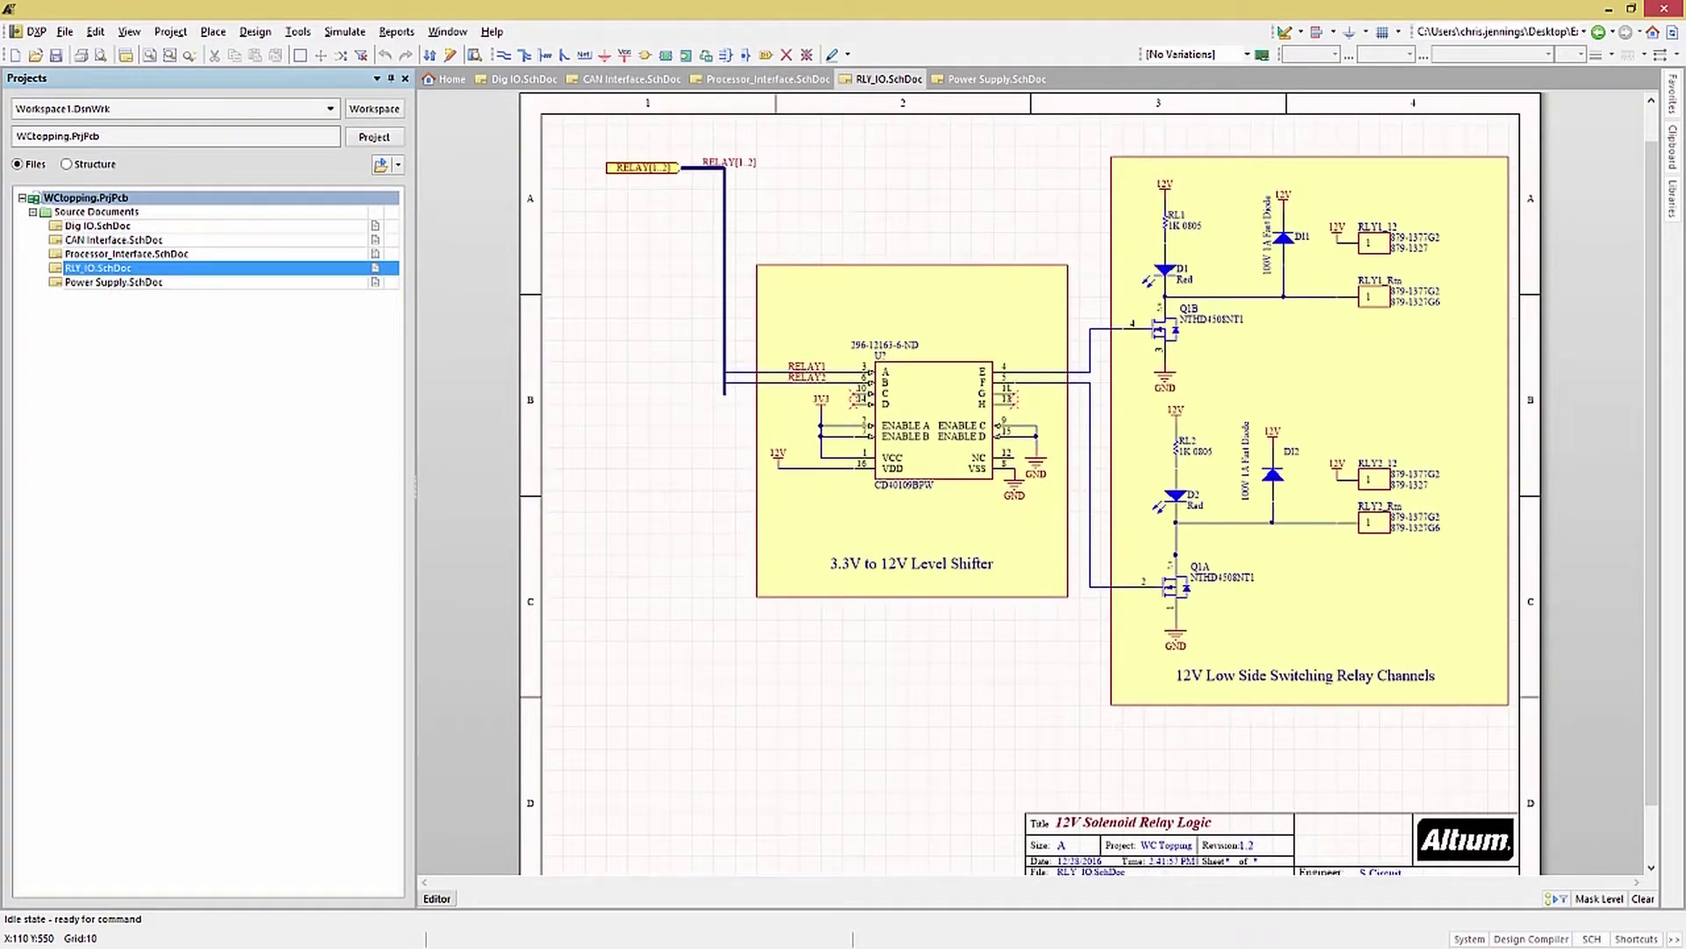
pyautogui.click(105, 282)
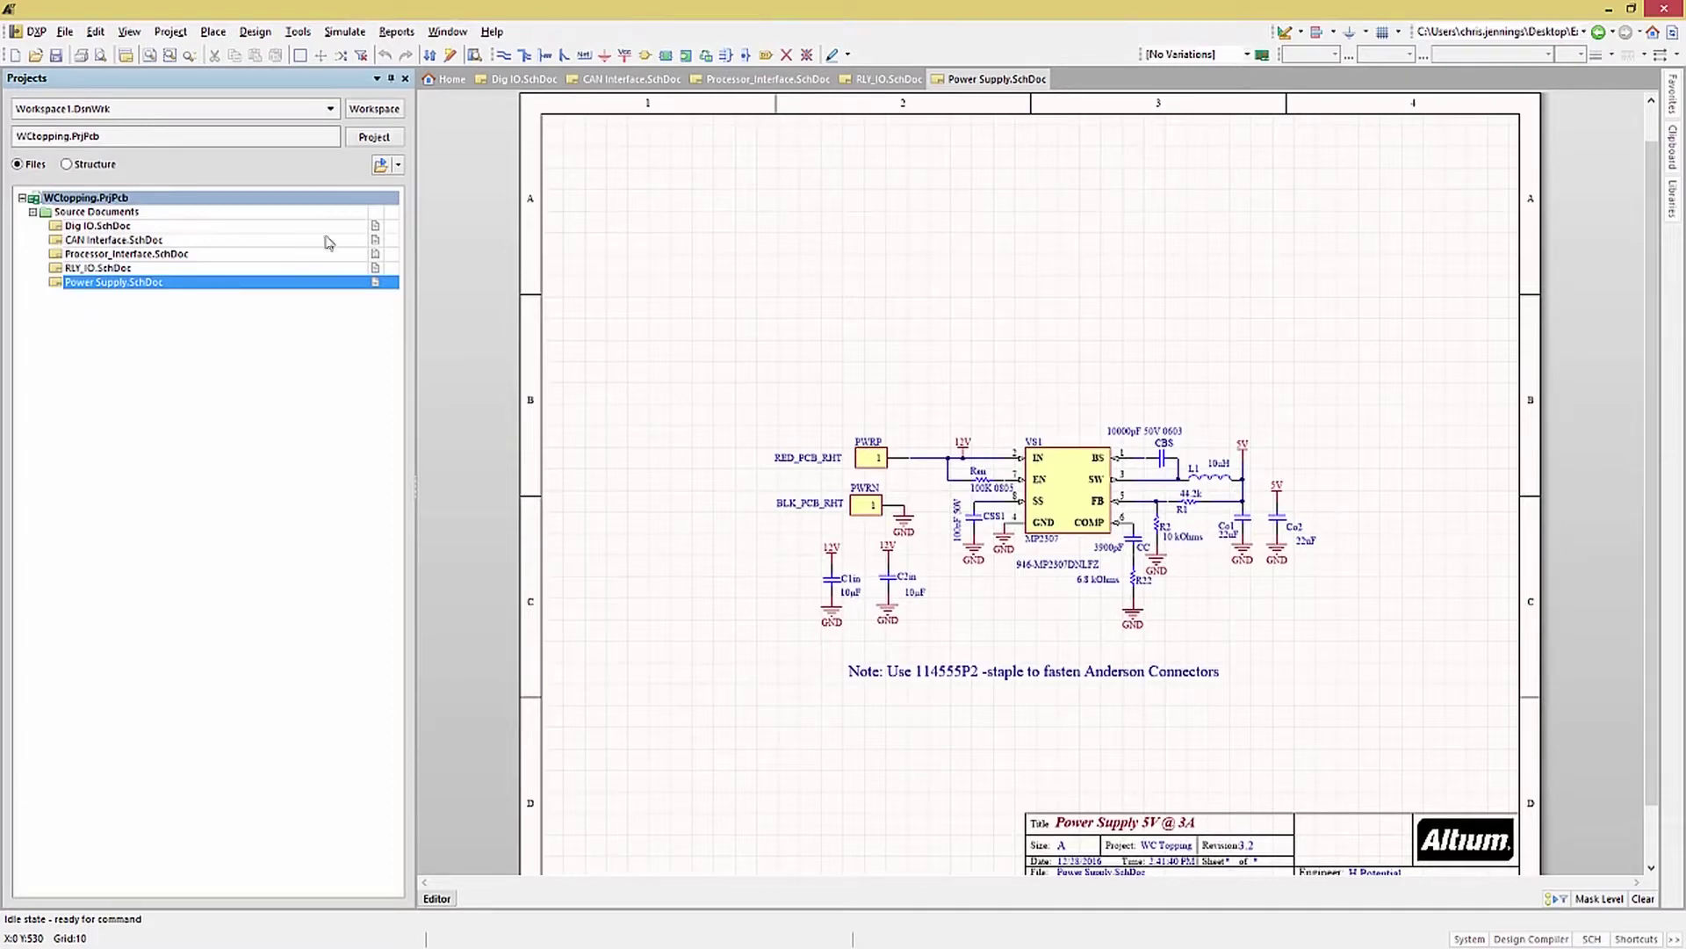
pyautogui.click(297, 33)
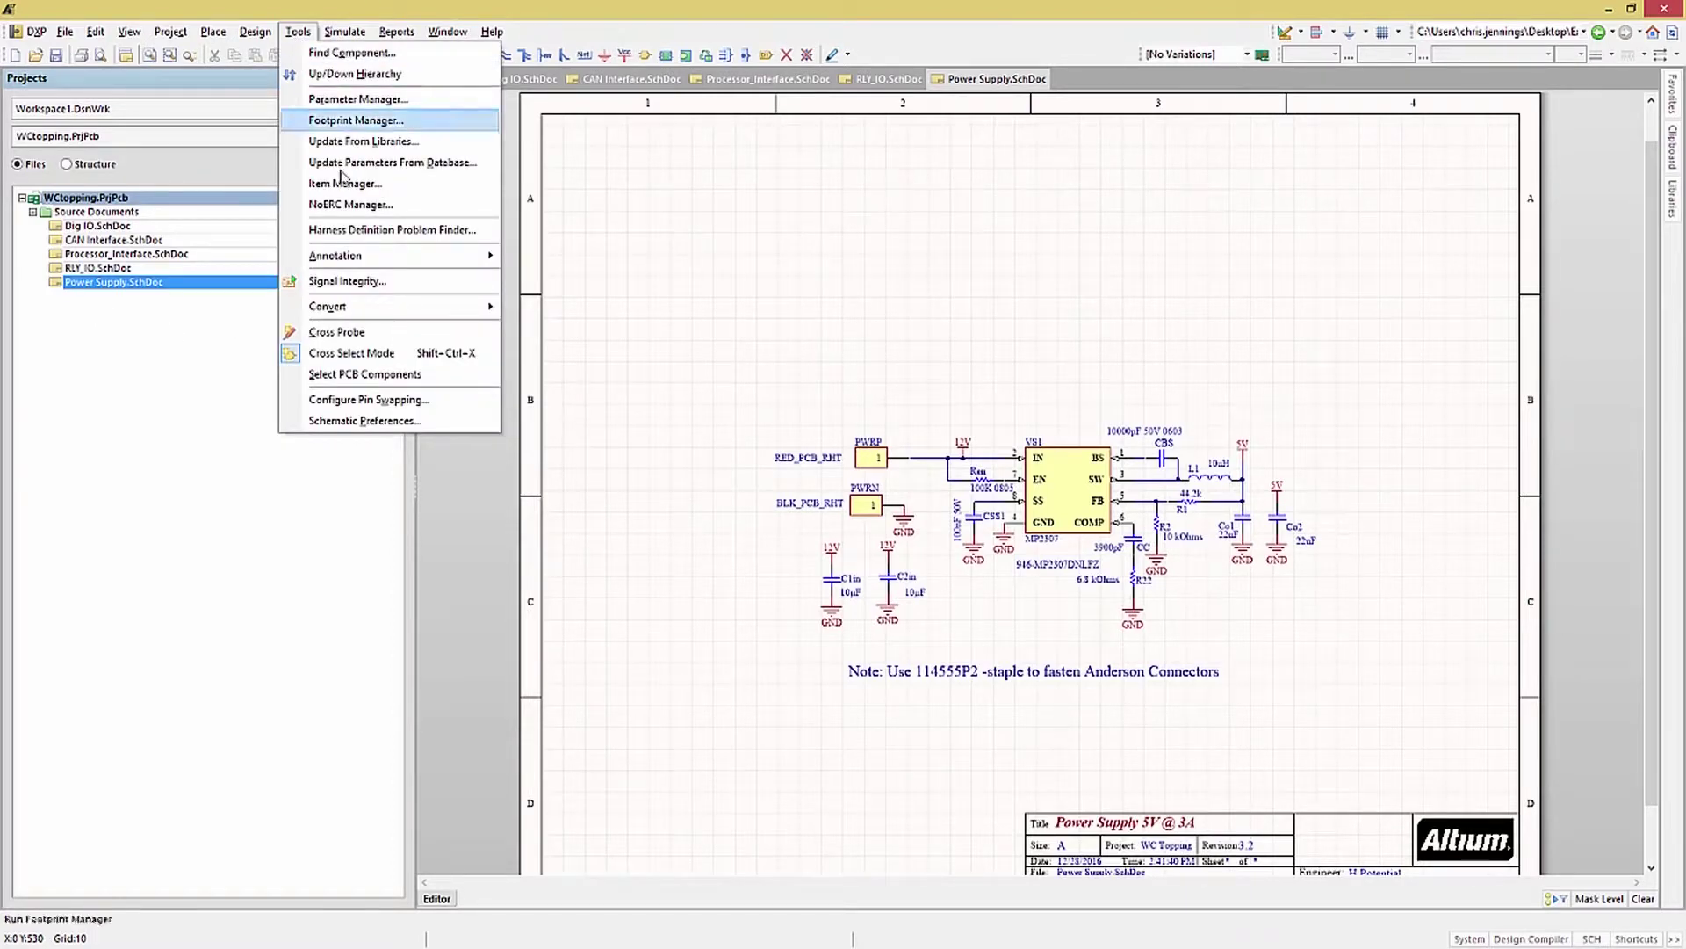
# Step: Open Number Schematic Sheets and review the automatic sheet numbering options
pyautogui.moveTo(334, 257)
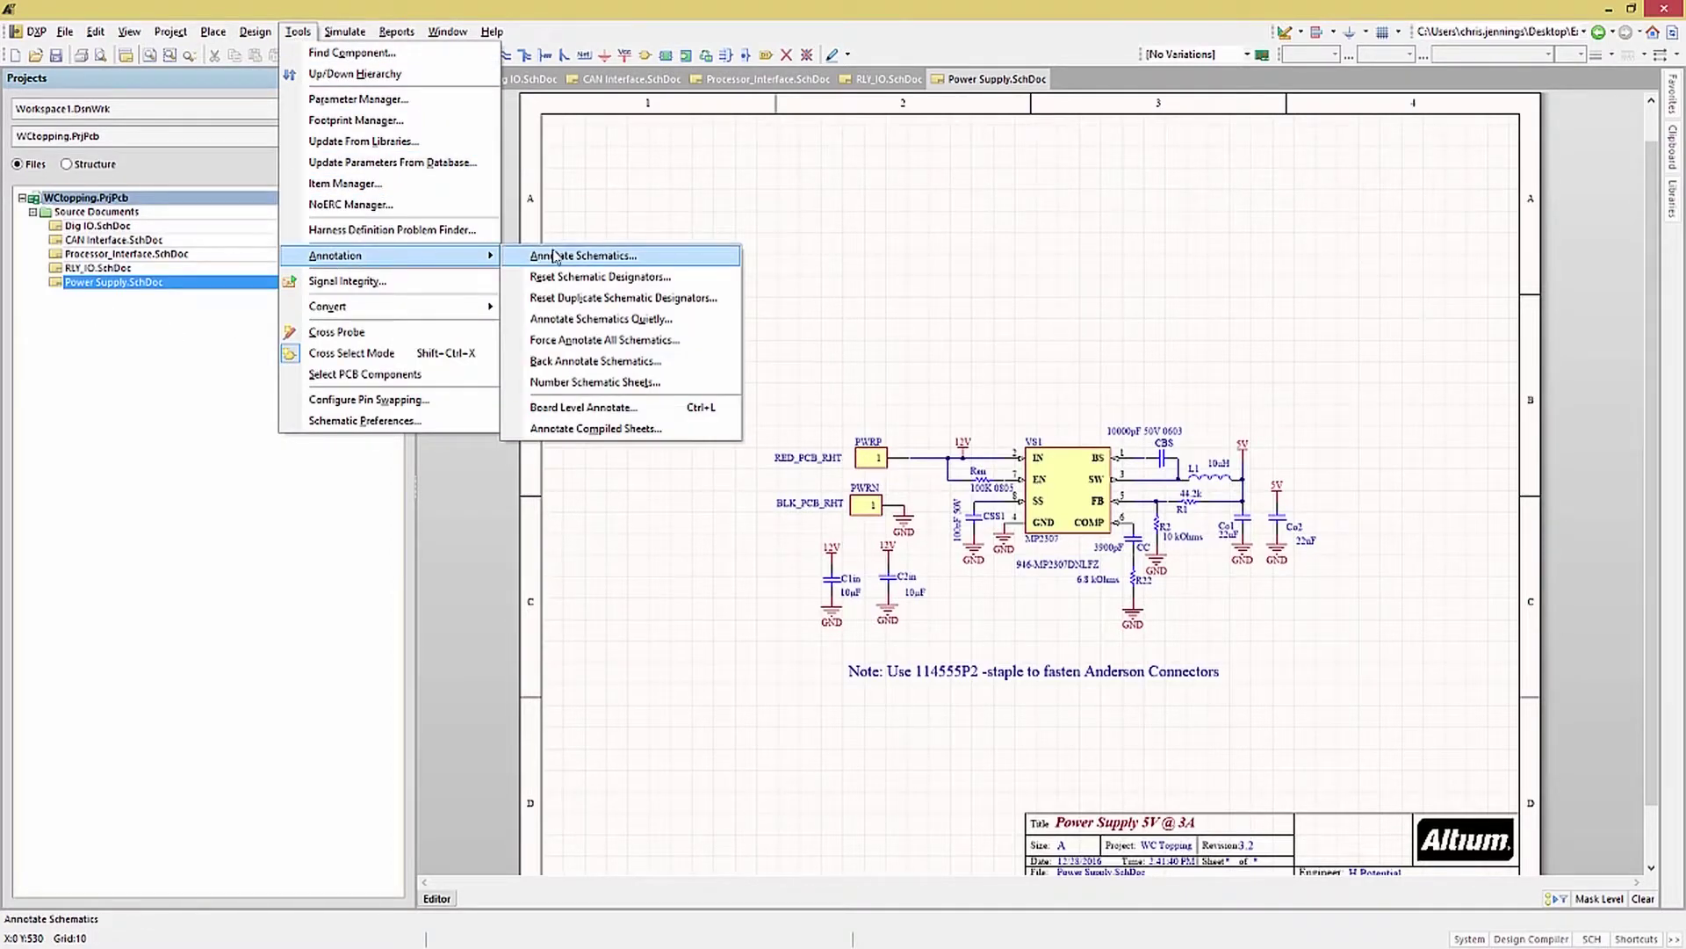
pyautogui.click(594, 383)
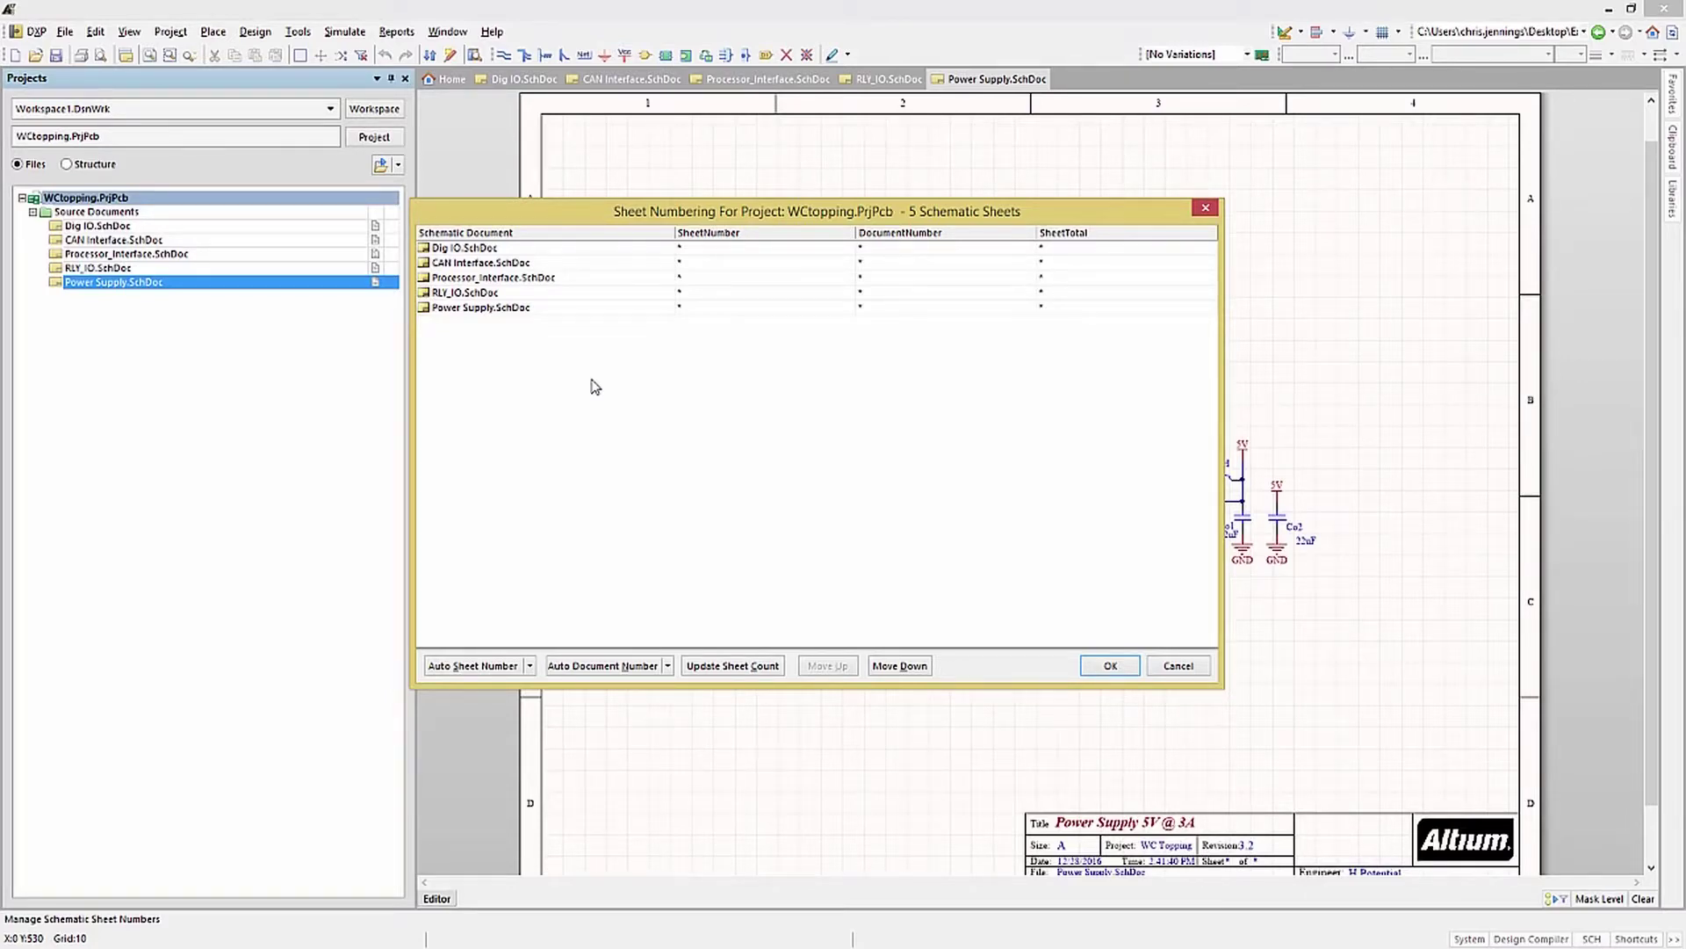
pyautogui.click(530, 666)
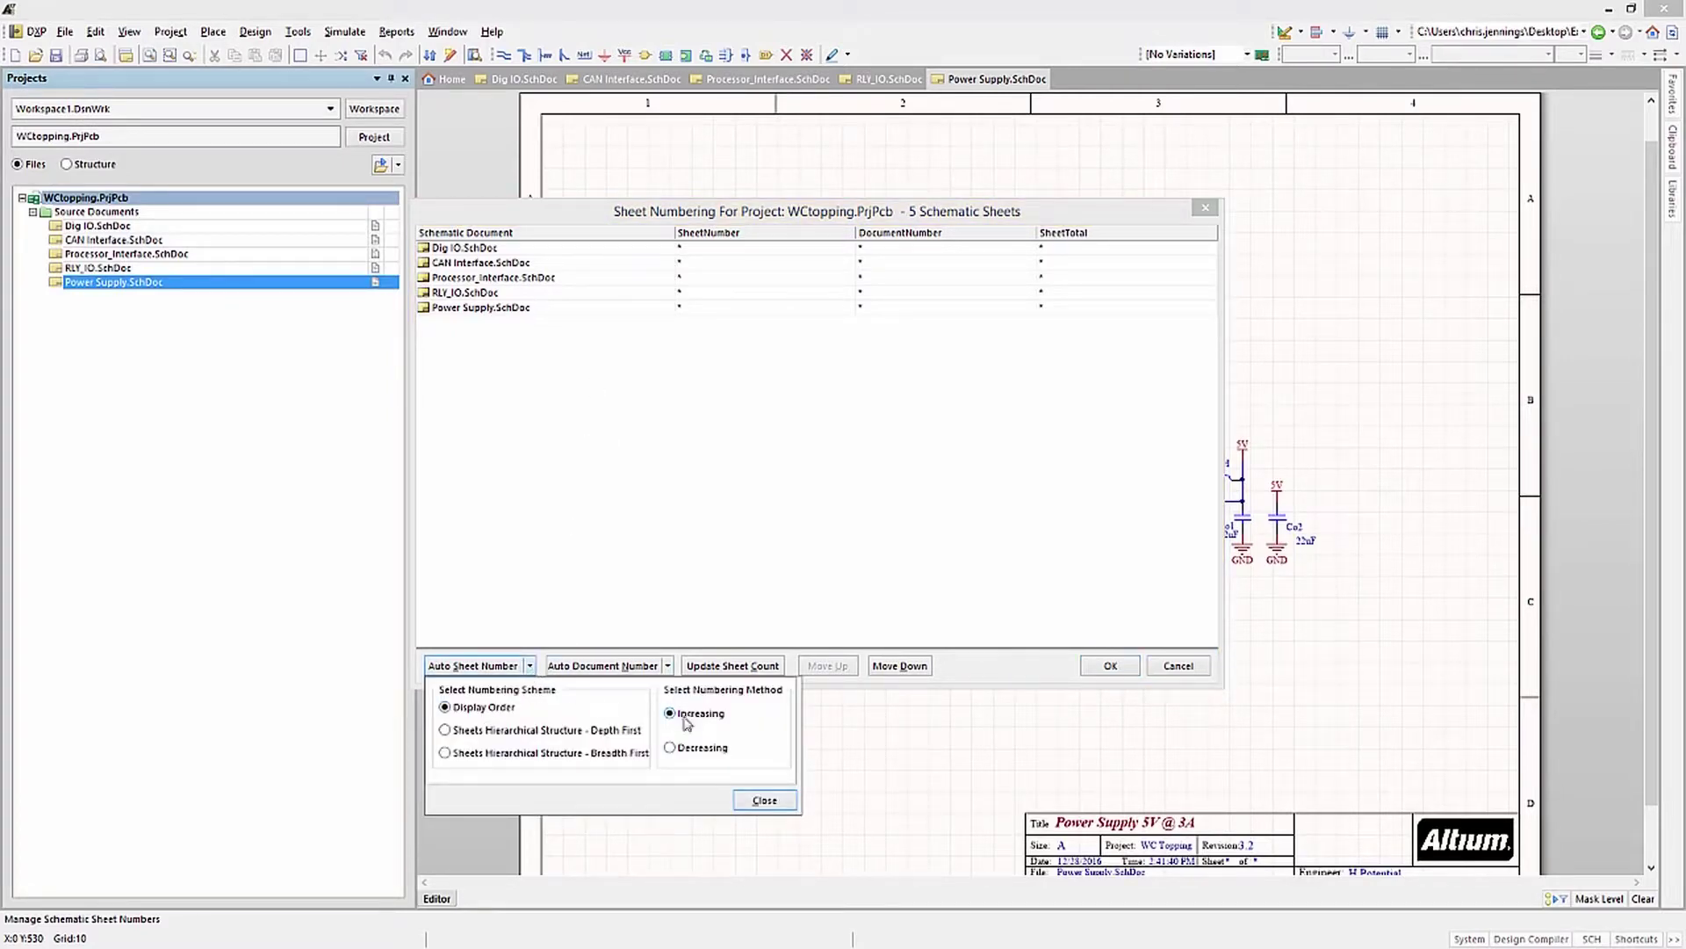
pyautogui.click(763, 803)
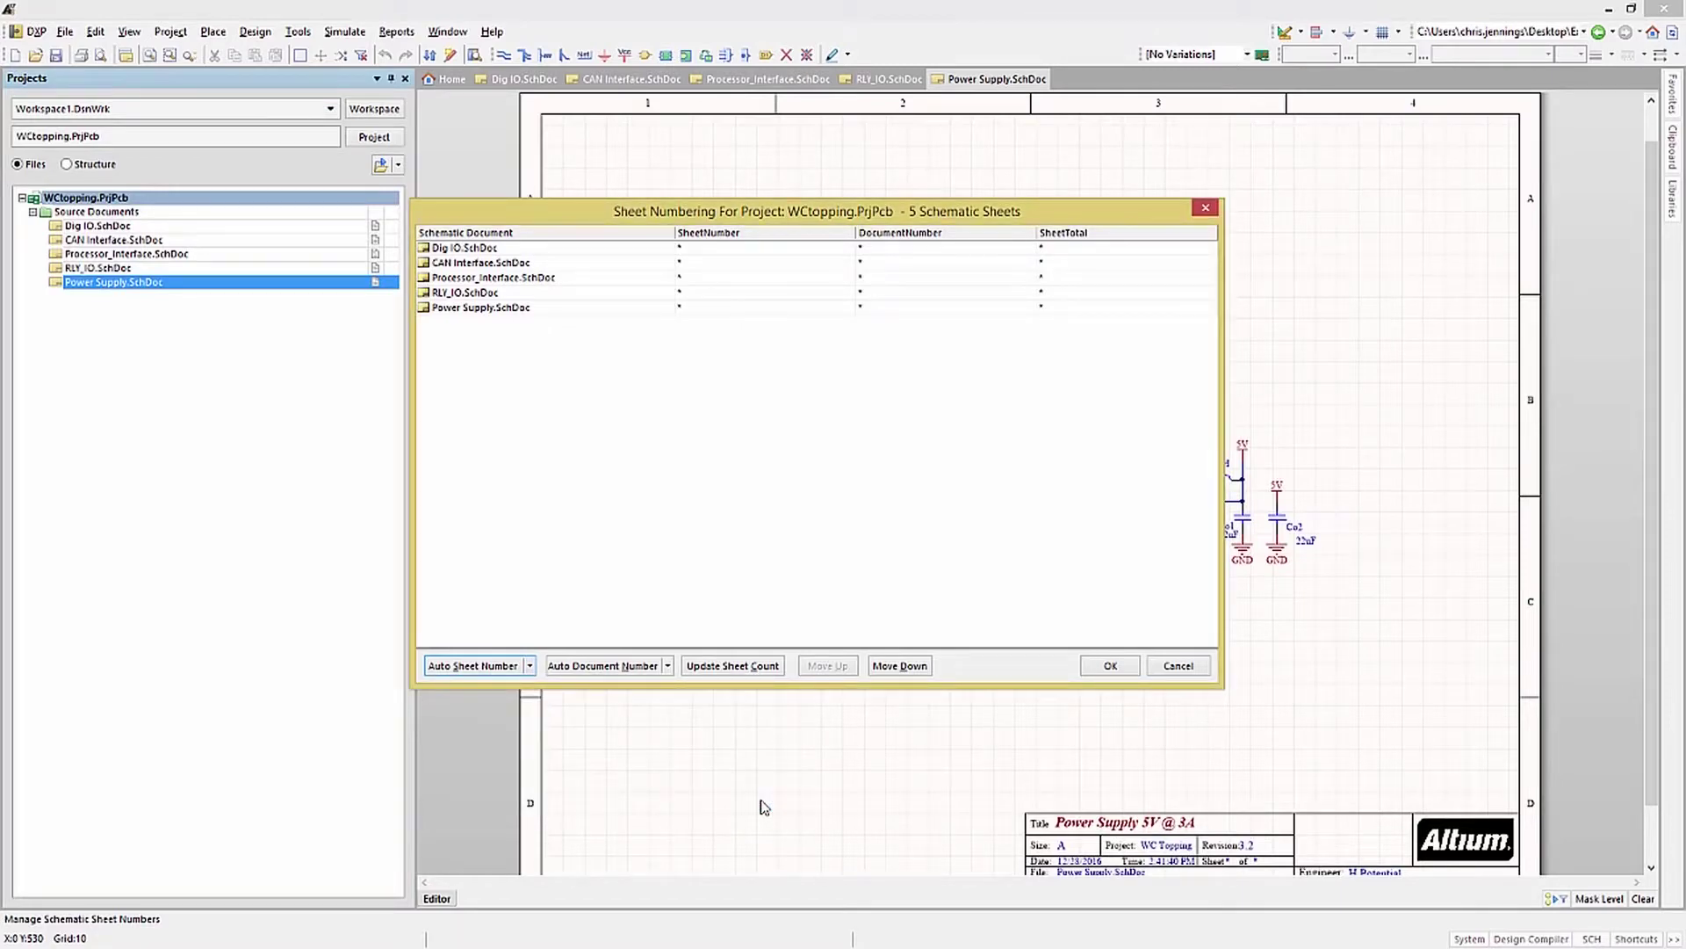
# Step: Set the document-number prefix to ABC and auto-number the sheets 1 to 5
pyautogui.click(669, 666)
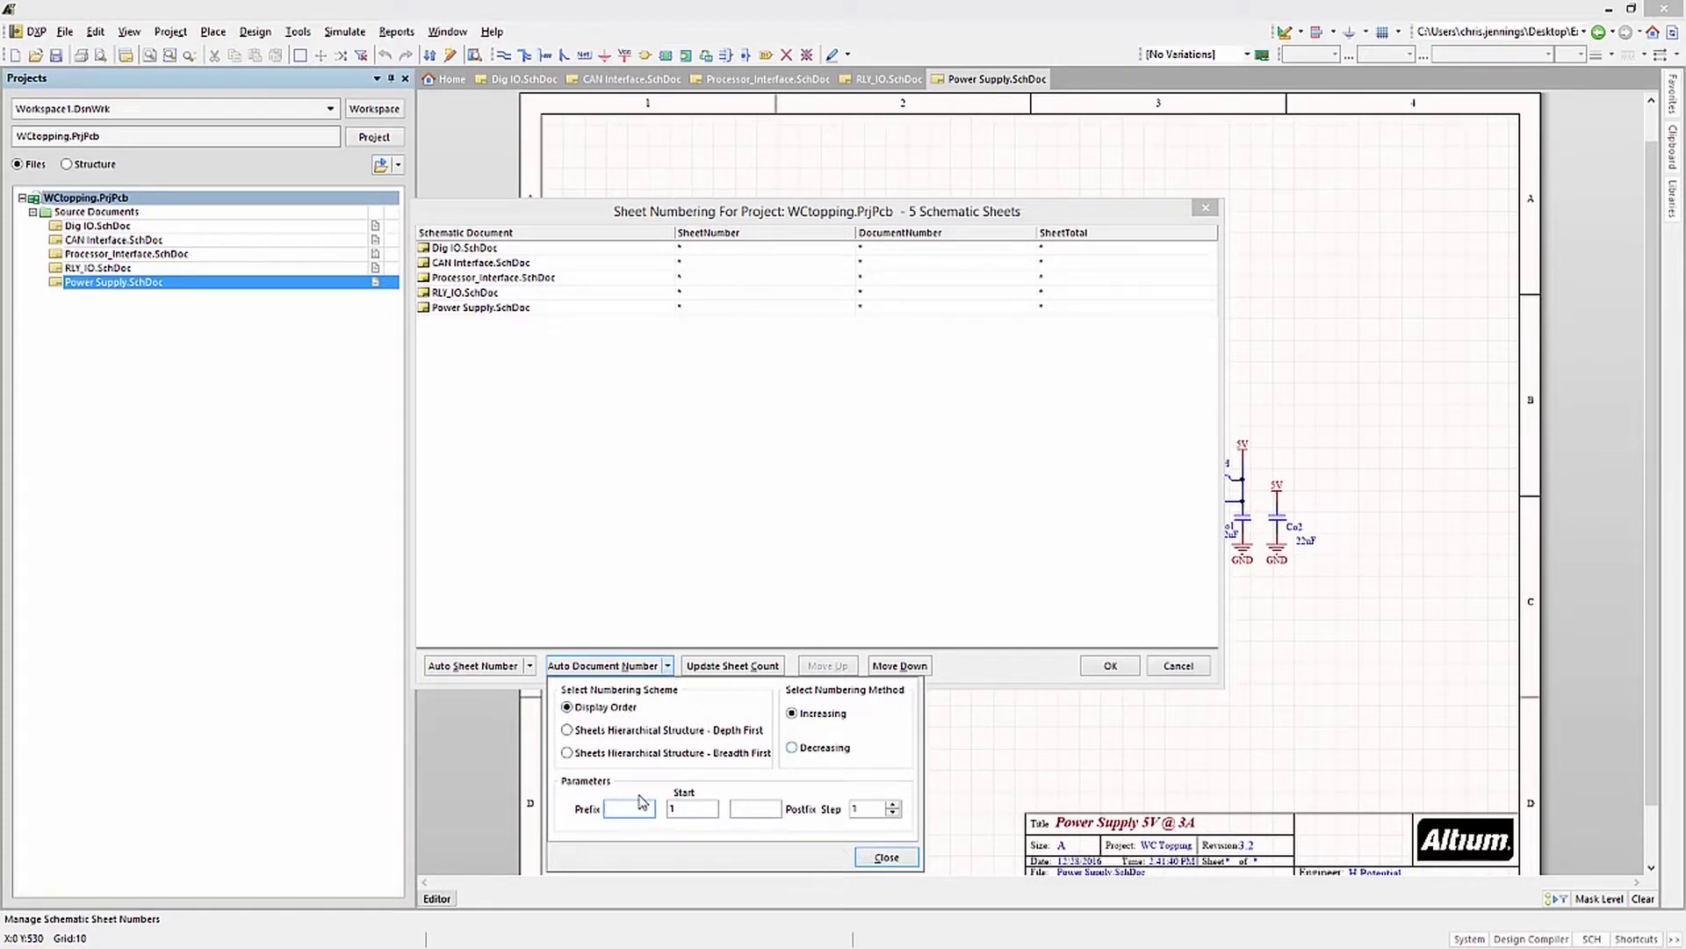
pyautogui.write('ABC')
pyautogui.click(887, 857)
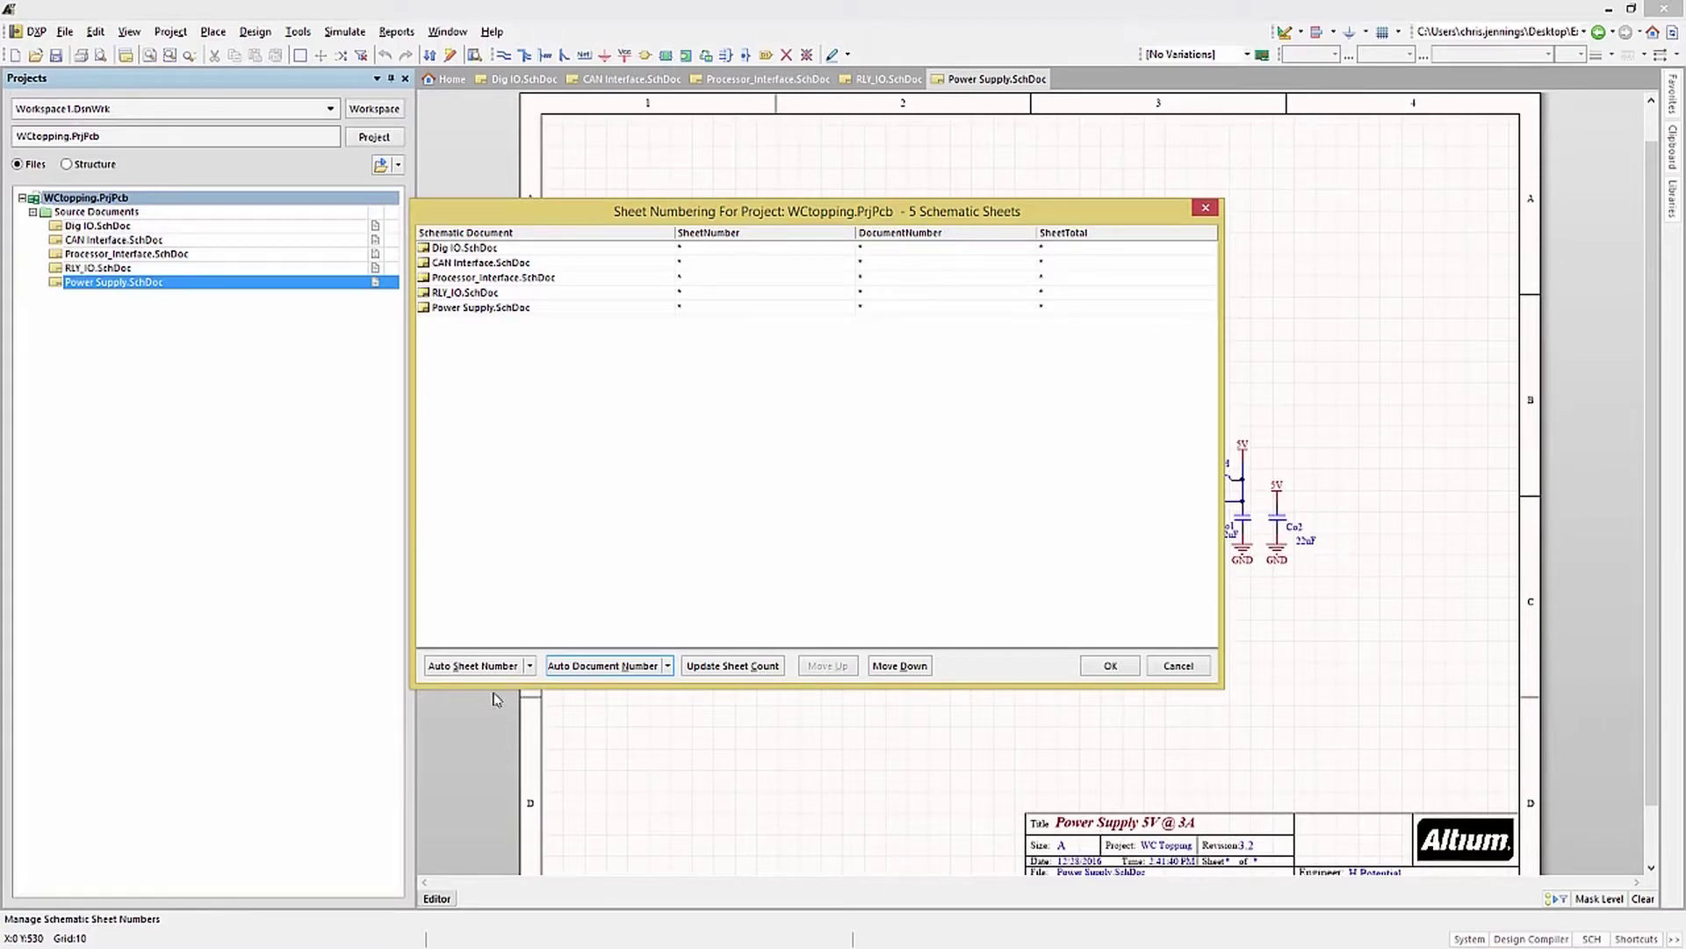
pyautogui.click(461, 668)
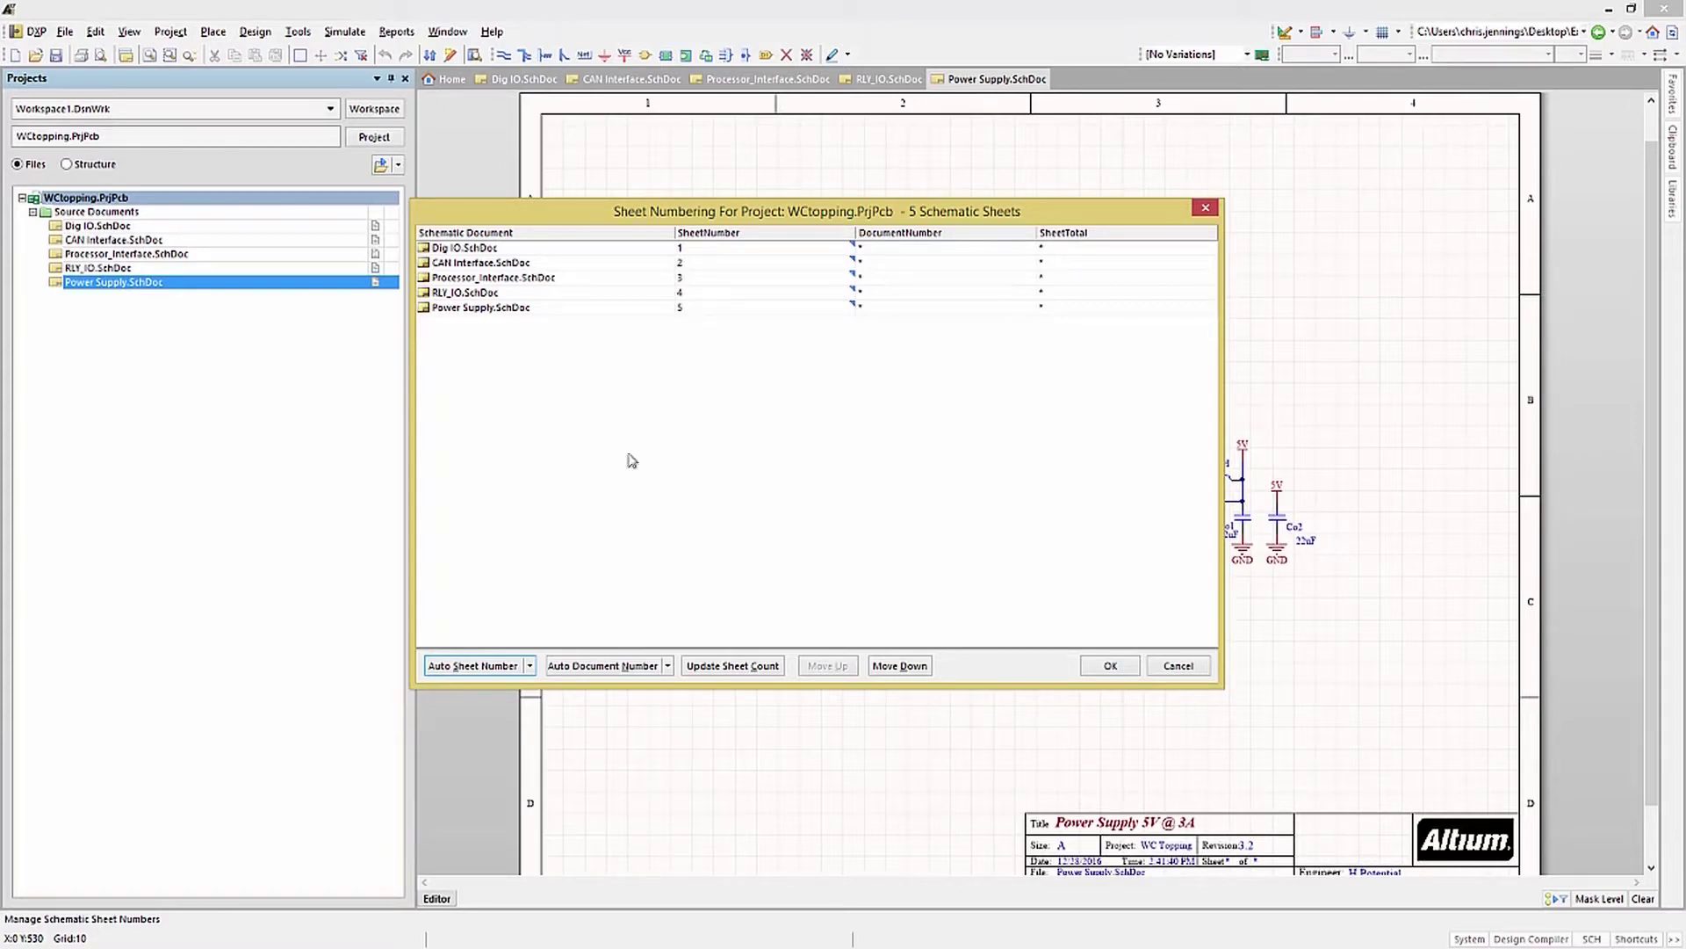
pyautogui.click(458, 278)
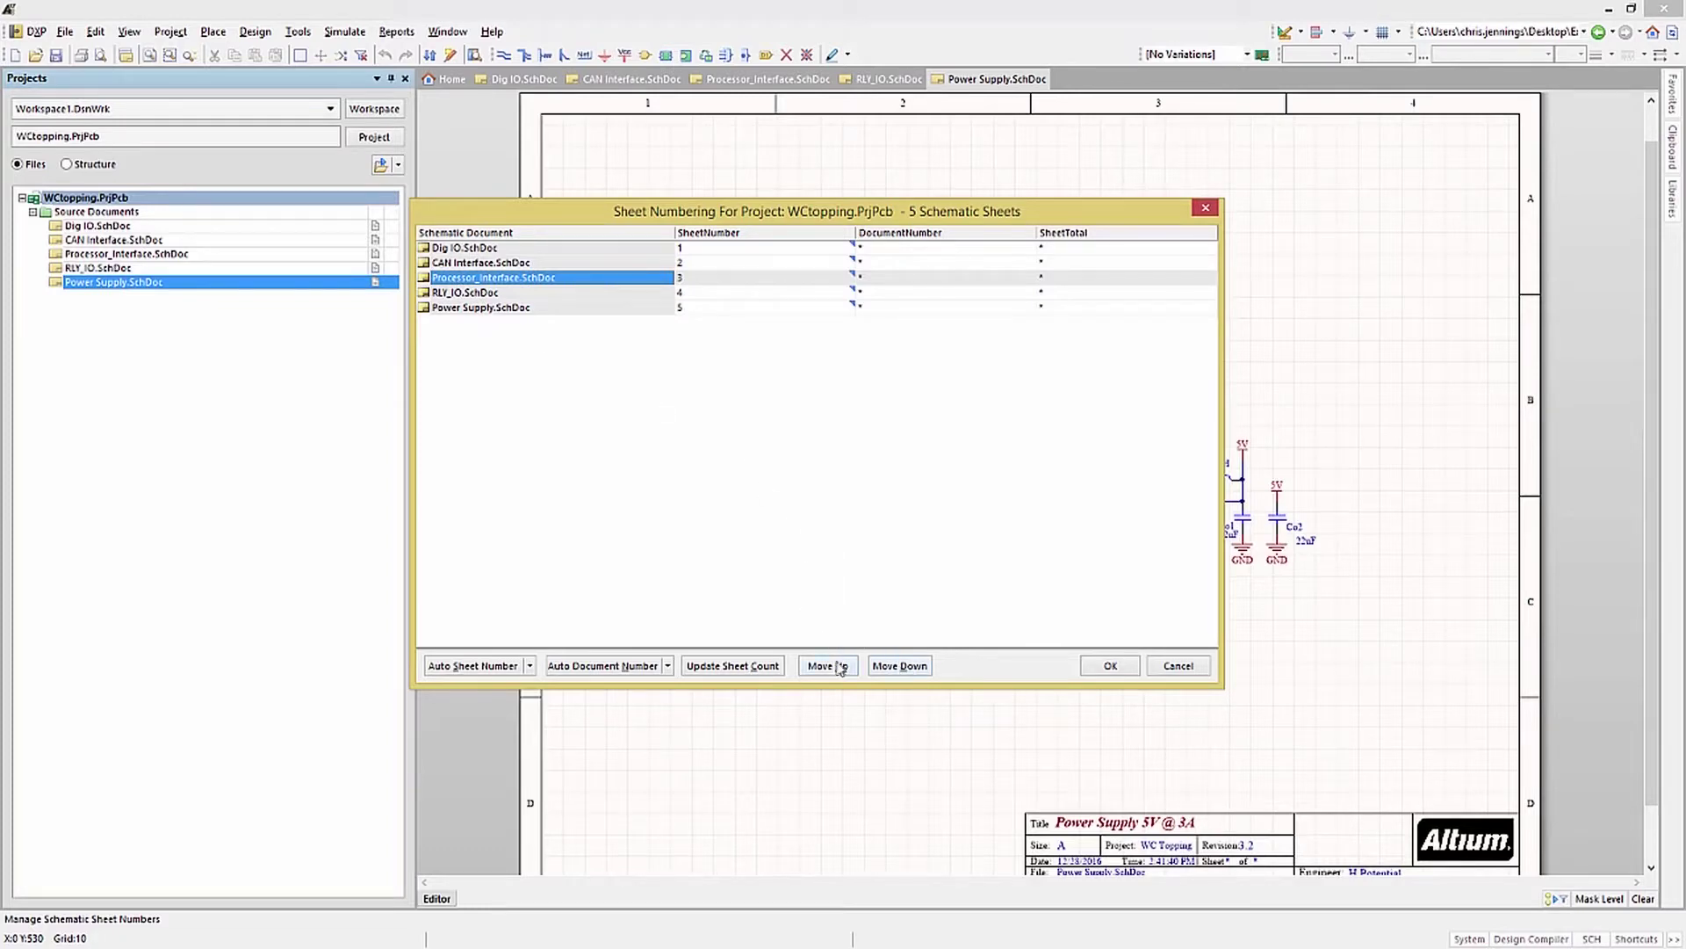
# Step: Move Processor_Interface.SchDoc to the top and renumber the sheets 1 to 5
pyautogui.click(899, 665)
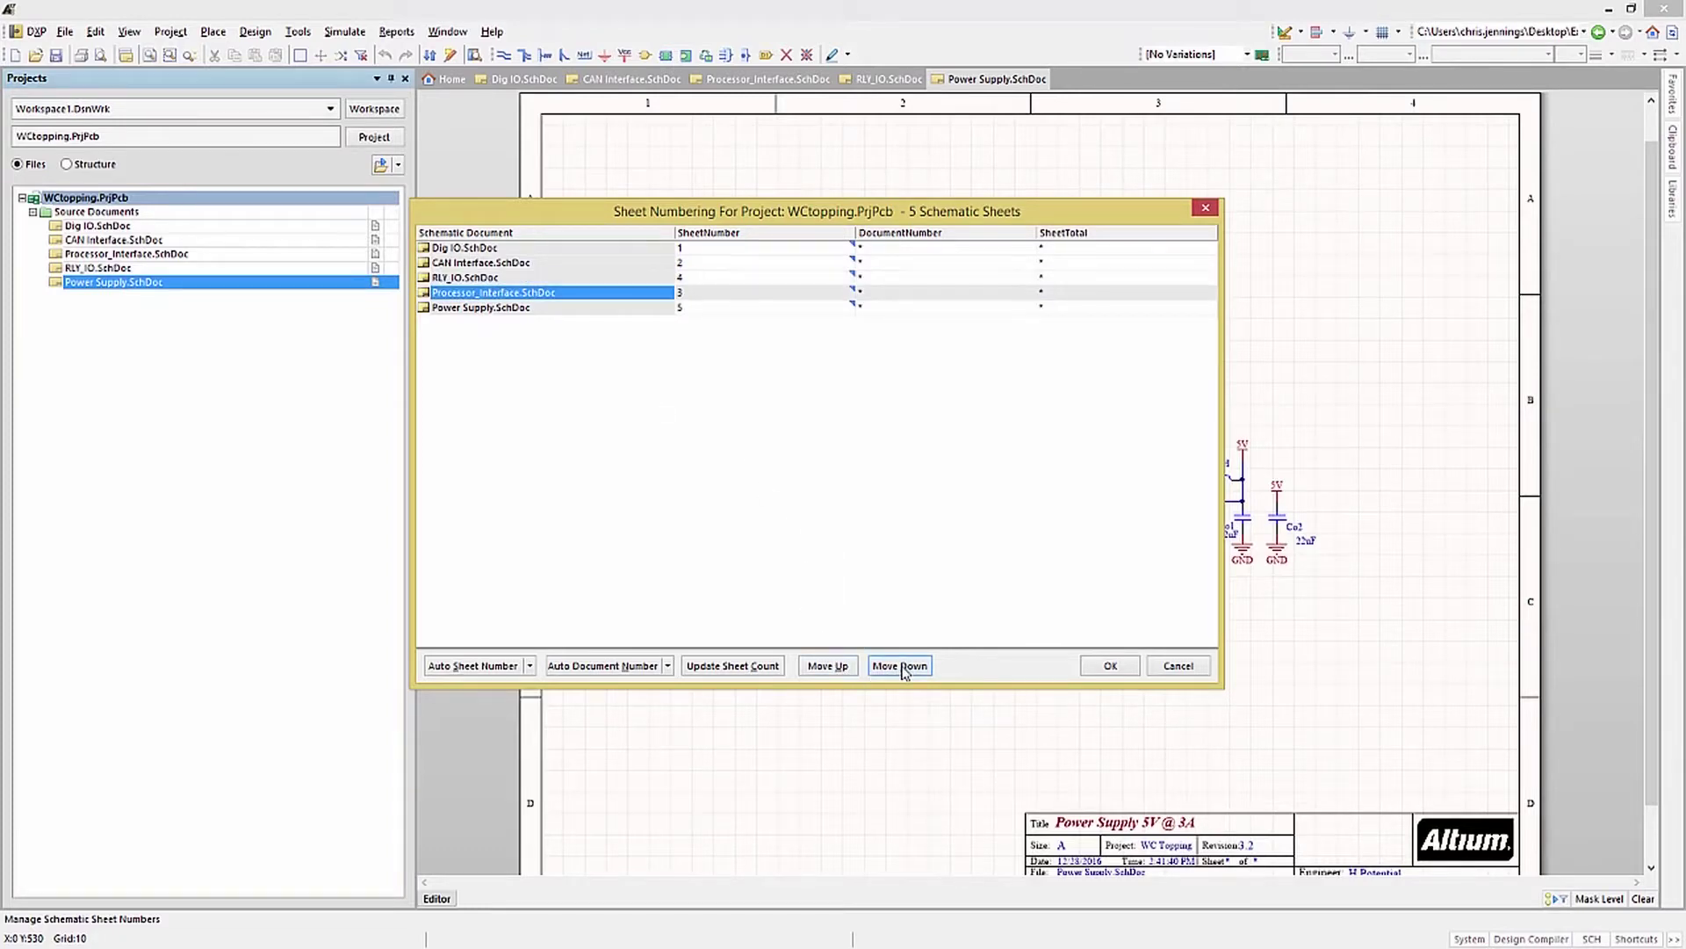
pyautogui.click(846, 667)
pyautogui.click(840, 667)
pyautogui.click(839, 669)
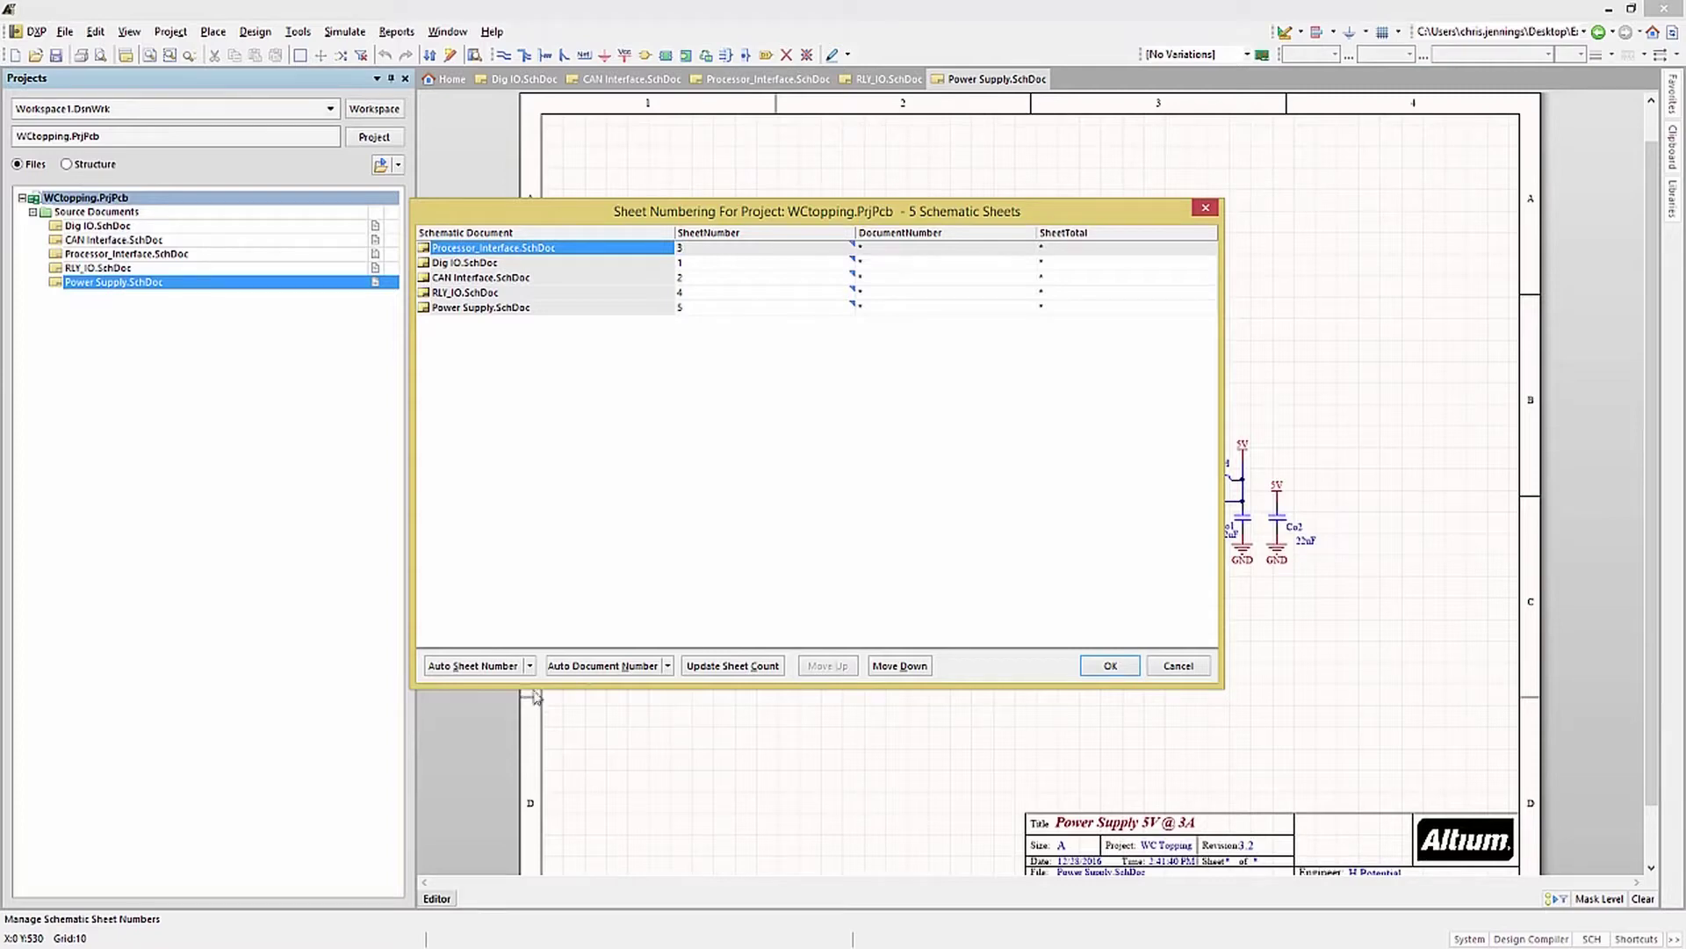
pyautogui.click(476, 668)
# Step: Set every sheet total to 5, assign document numbers ABC1–ABC5, and apply
pyautogui.click(736, 666)
pyautogui.click(576, 672)
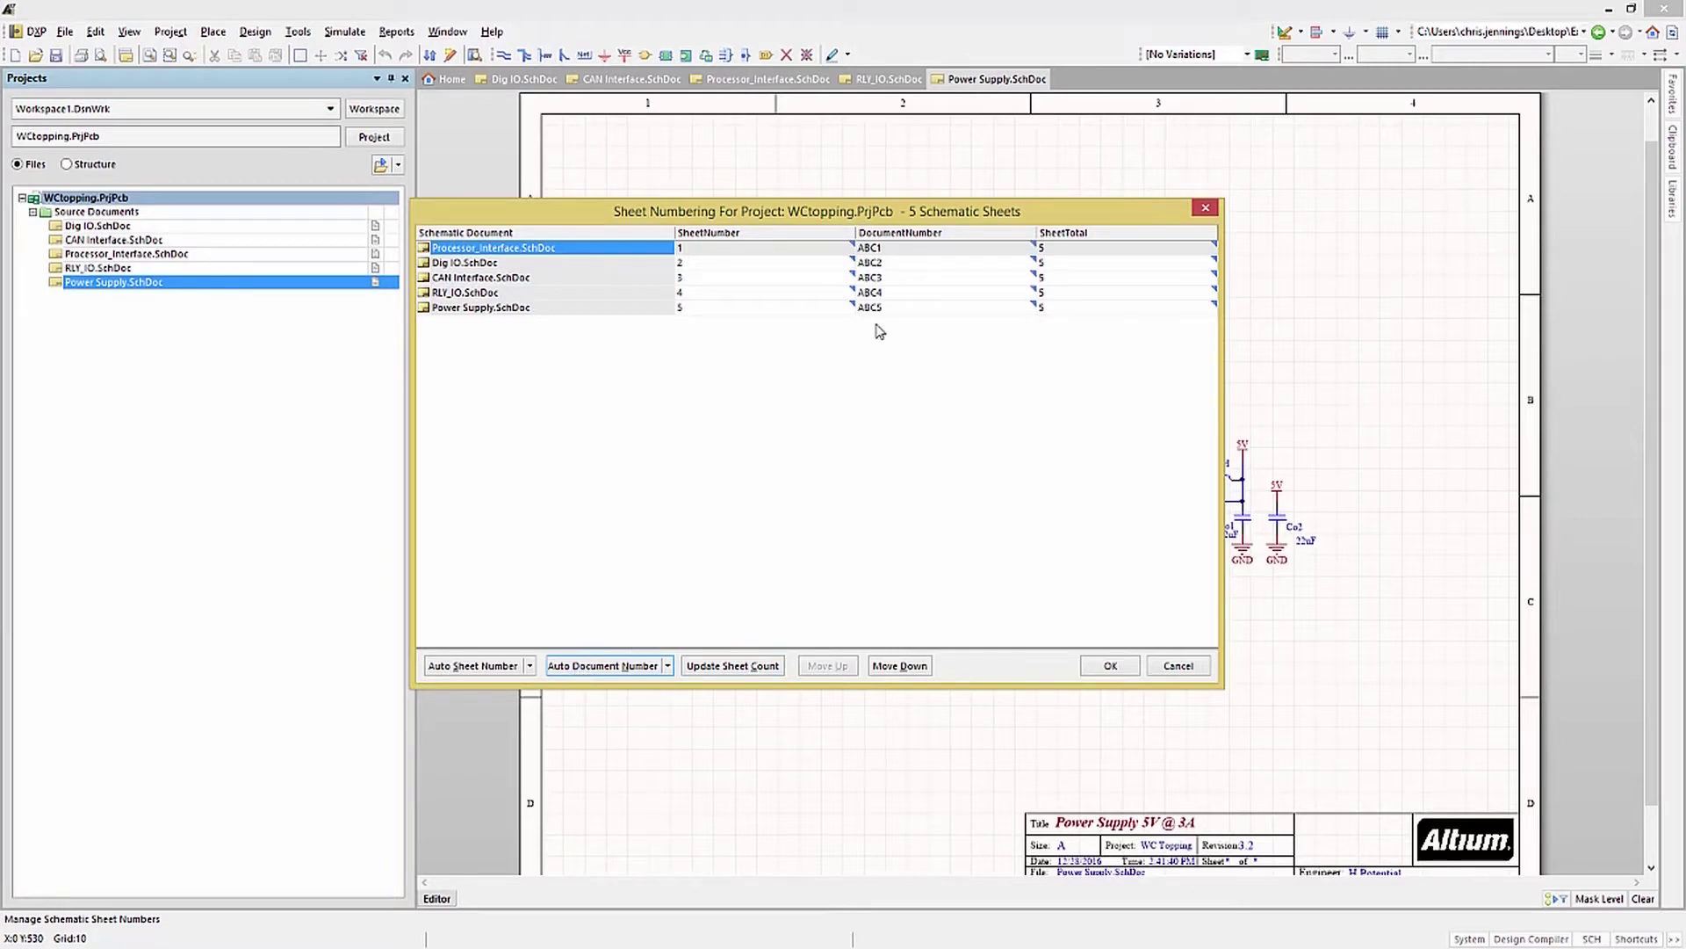
pyautogui.click(1112, 665)
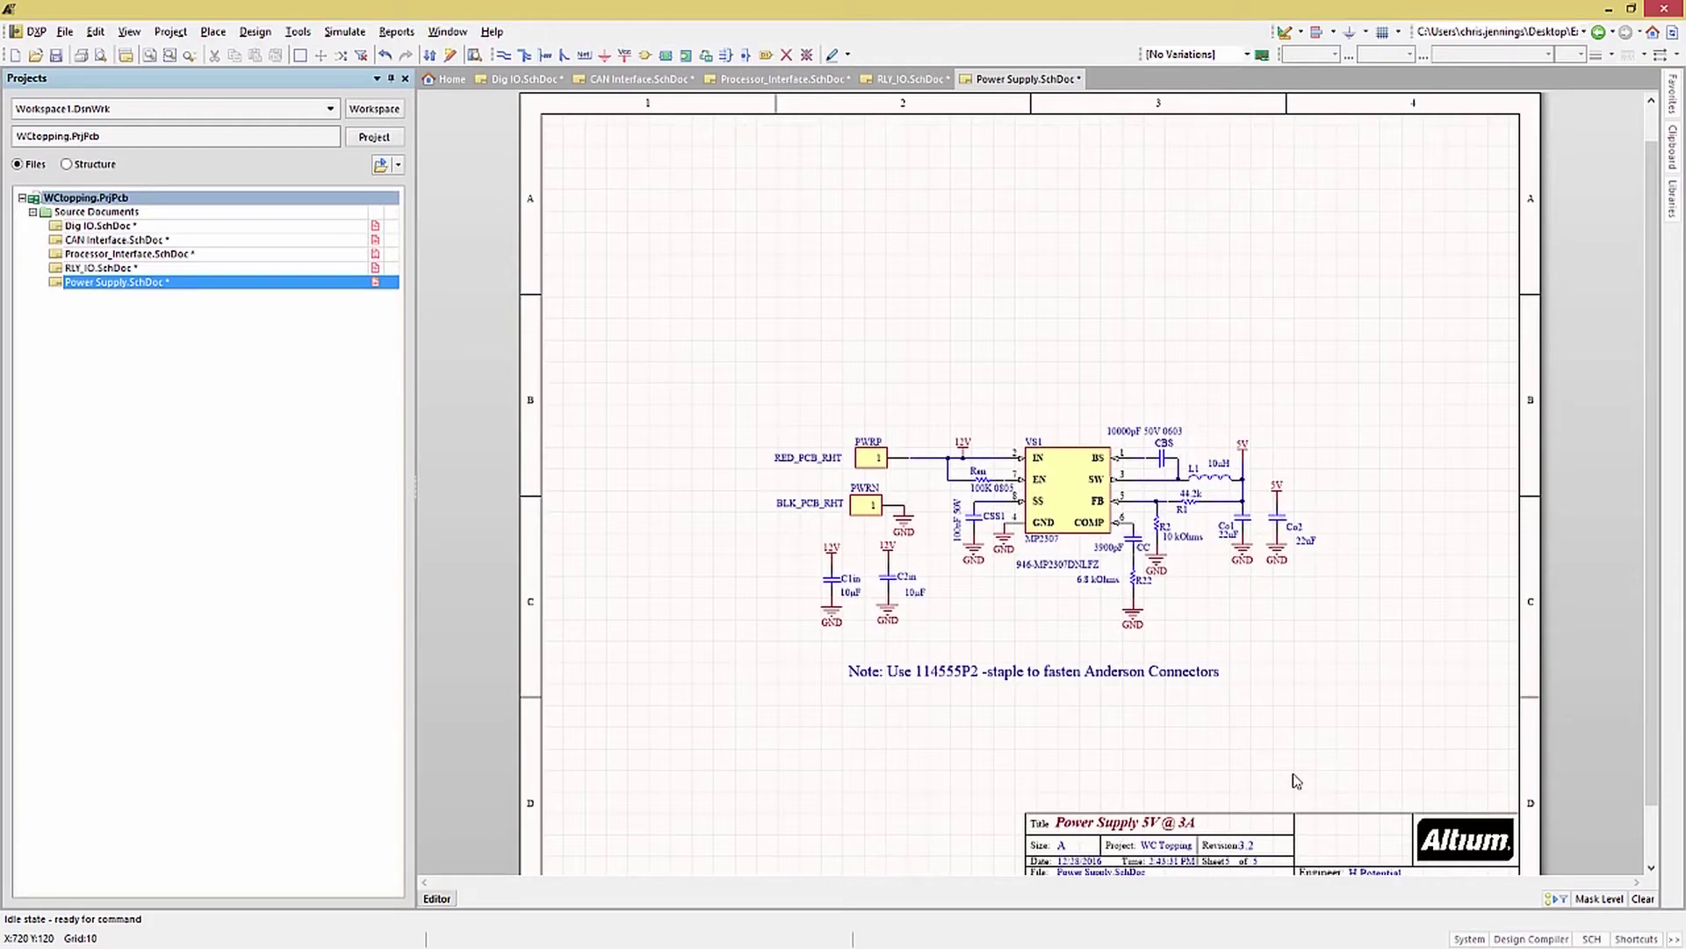
# Step: Confirm RLY_IO's title block reads Sheet 4 of 5, then return to the Dig IO sheet
pyautogui.scroll(-1, 1275, 830)
pyautogui.keyDown('ctrl'); pyautogui.scroll(3, 1278, 832); pyautogui.keyUp('ctrl')
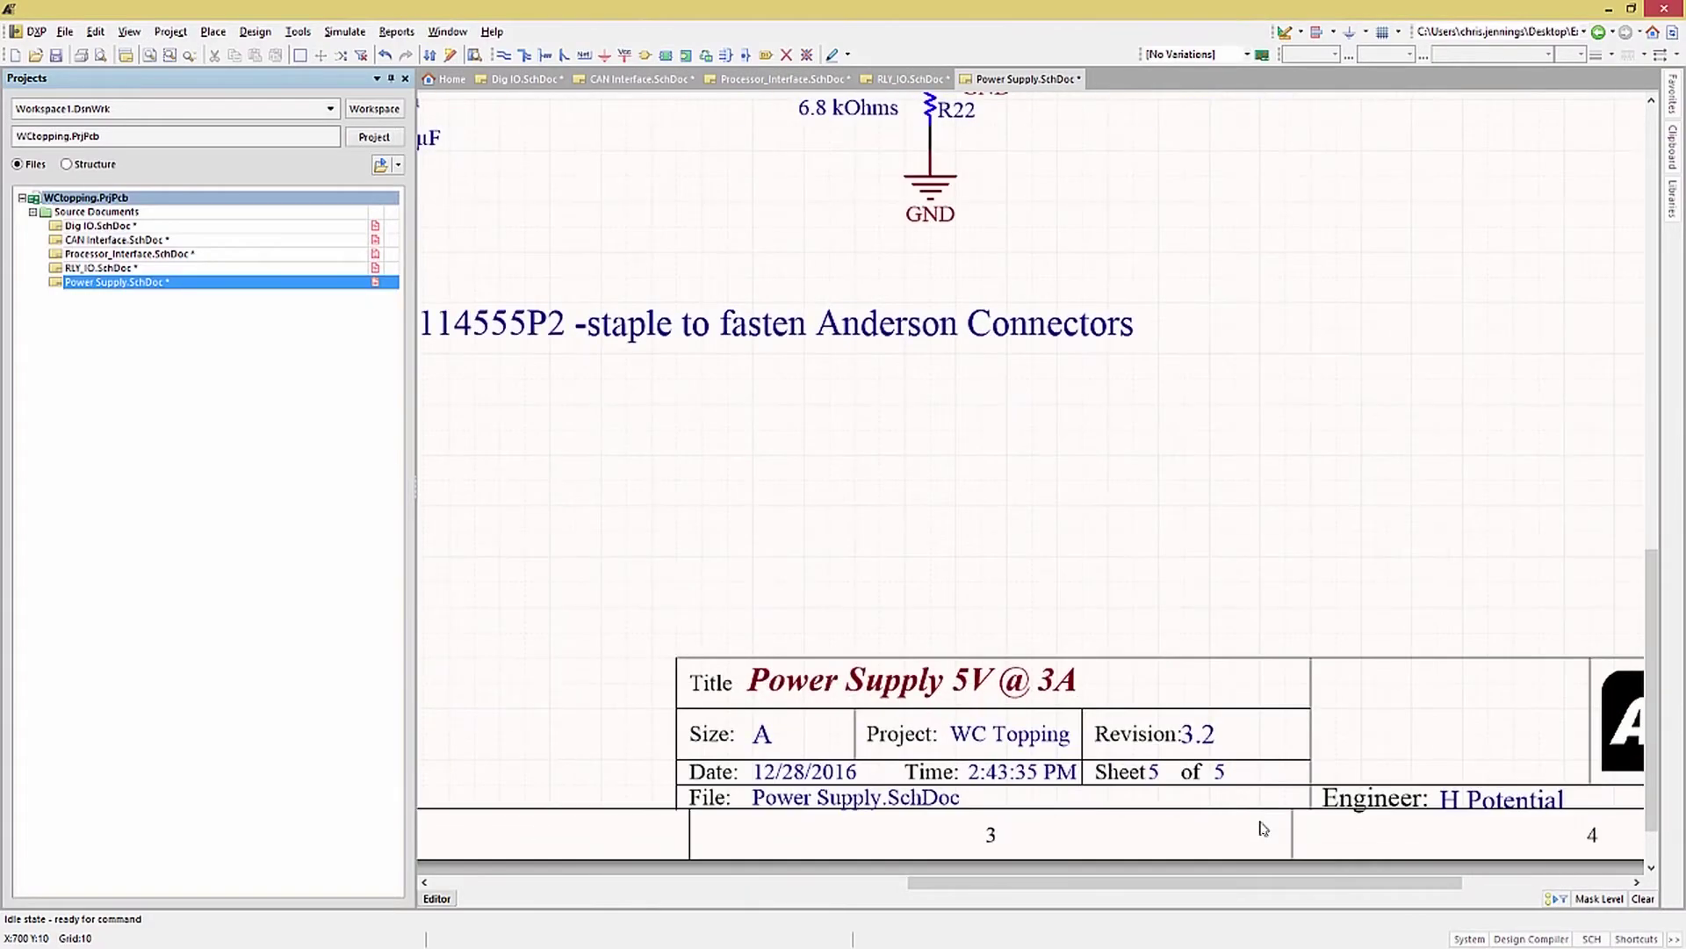
pyautogui.click(113, 267)
pyautogui.keyDown('ctrl'); pyautogui.scroll(4, 1194, 775); pyautogui.keyUp('ctrl')
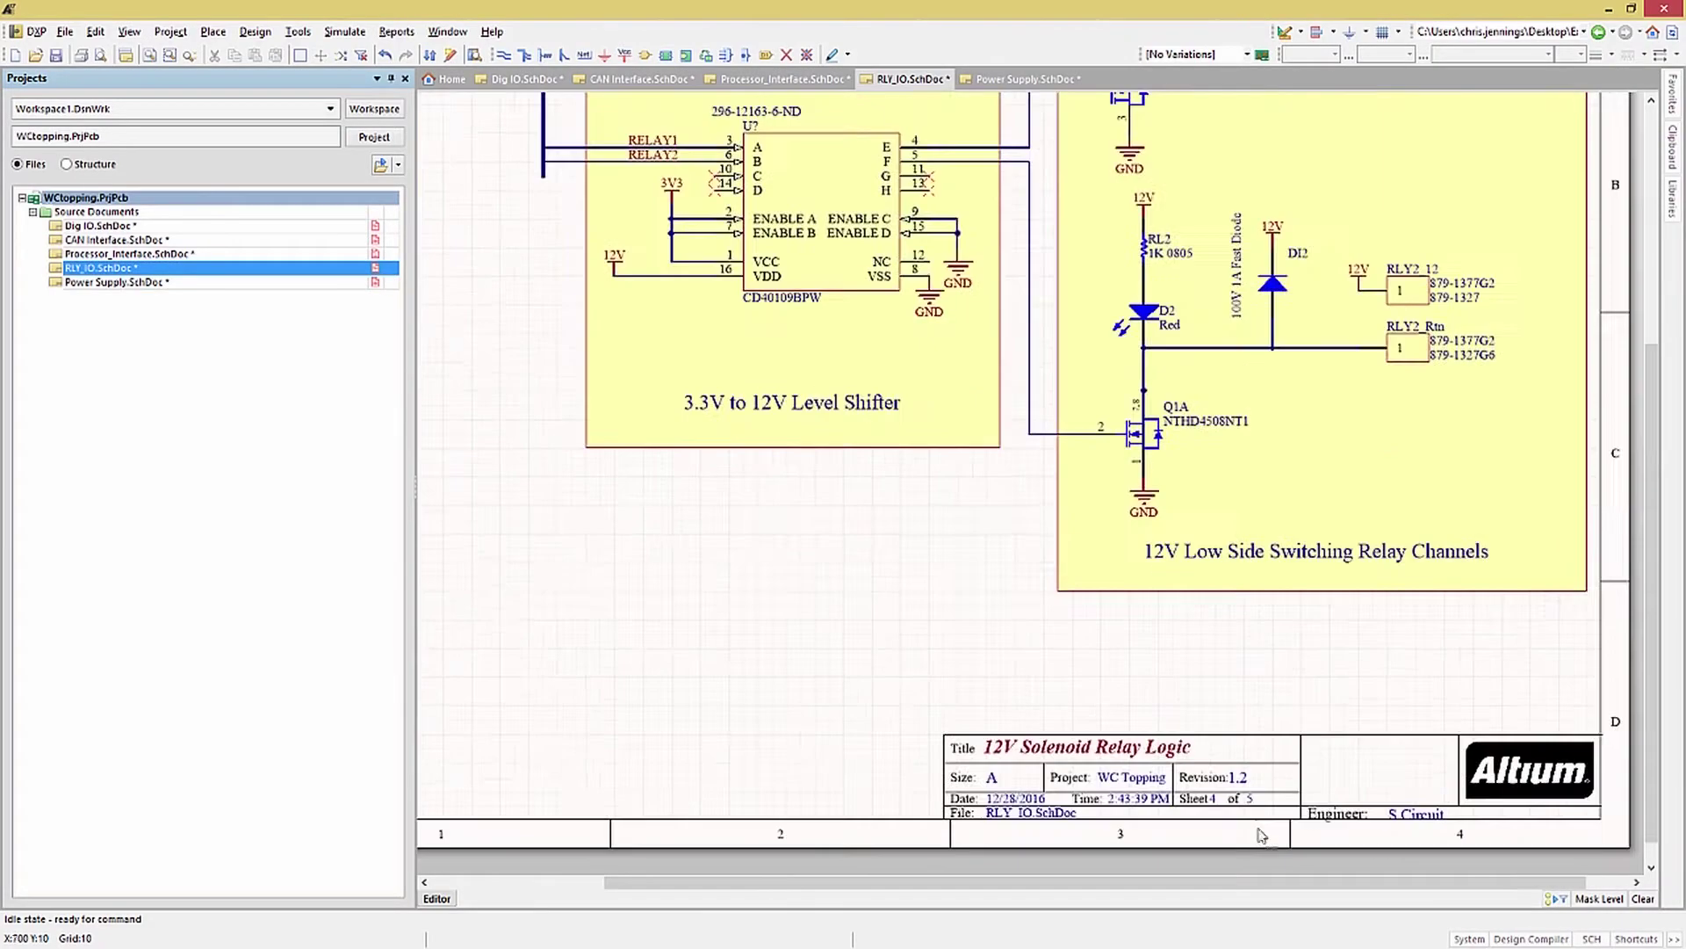
pyautogui.click(100, 227)
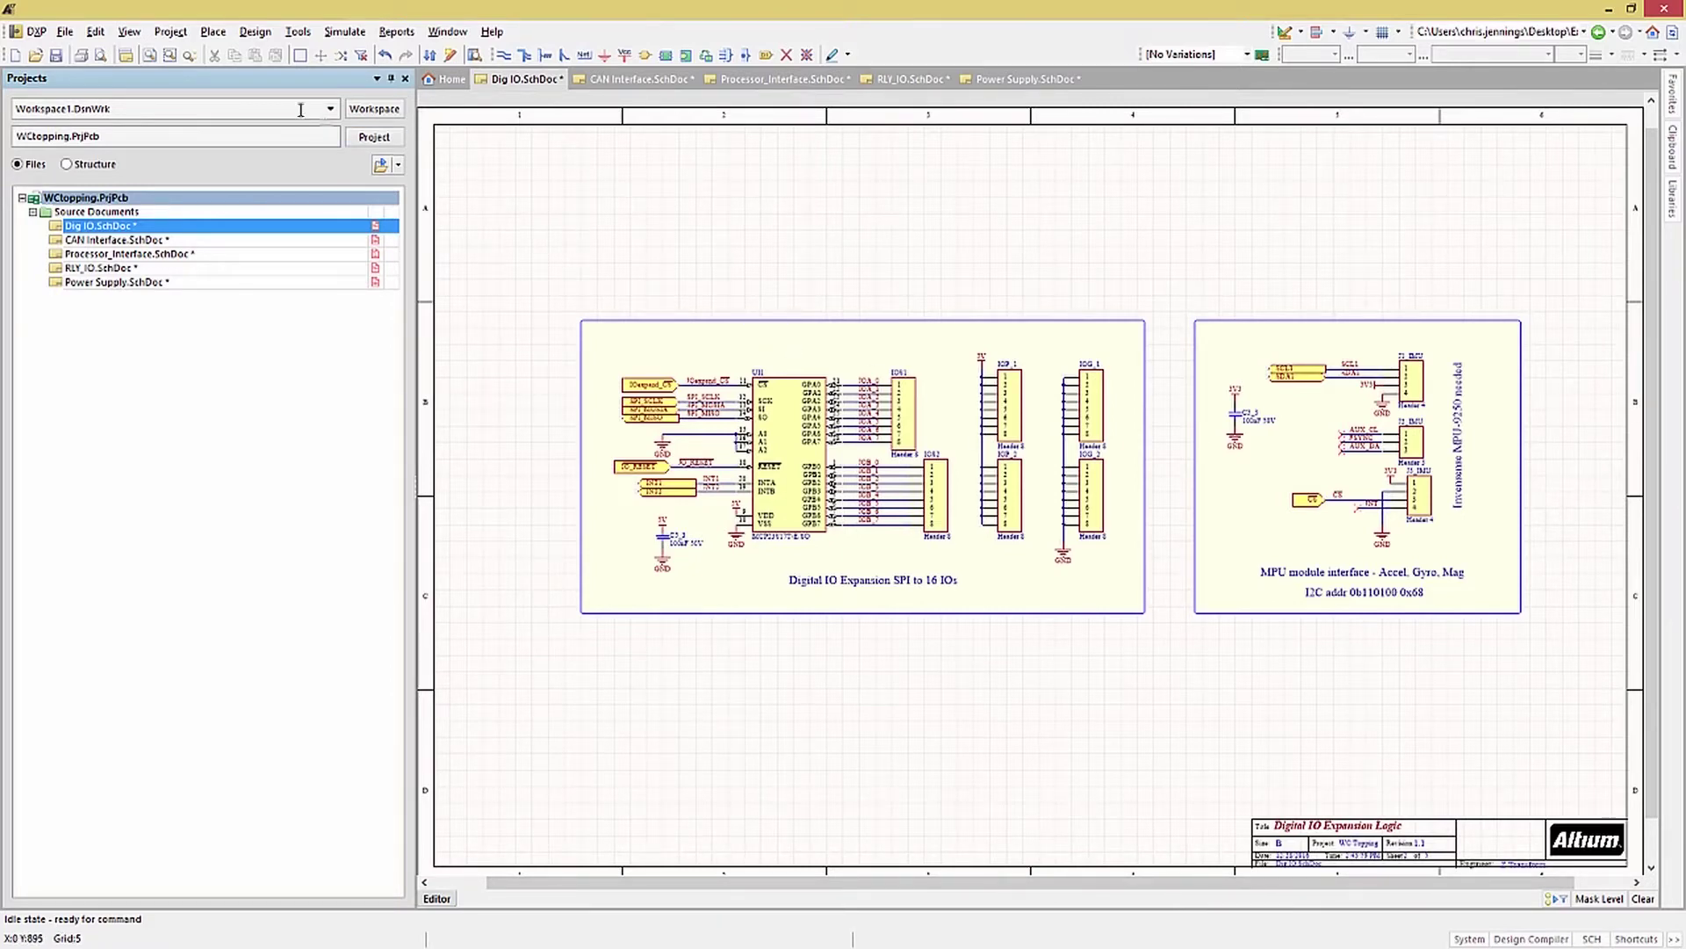
pyautogui.click(65, 33)
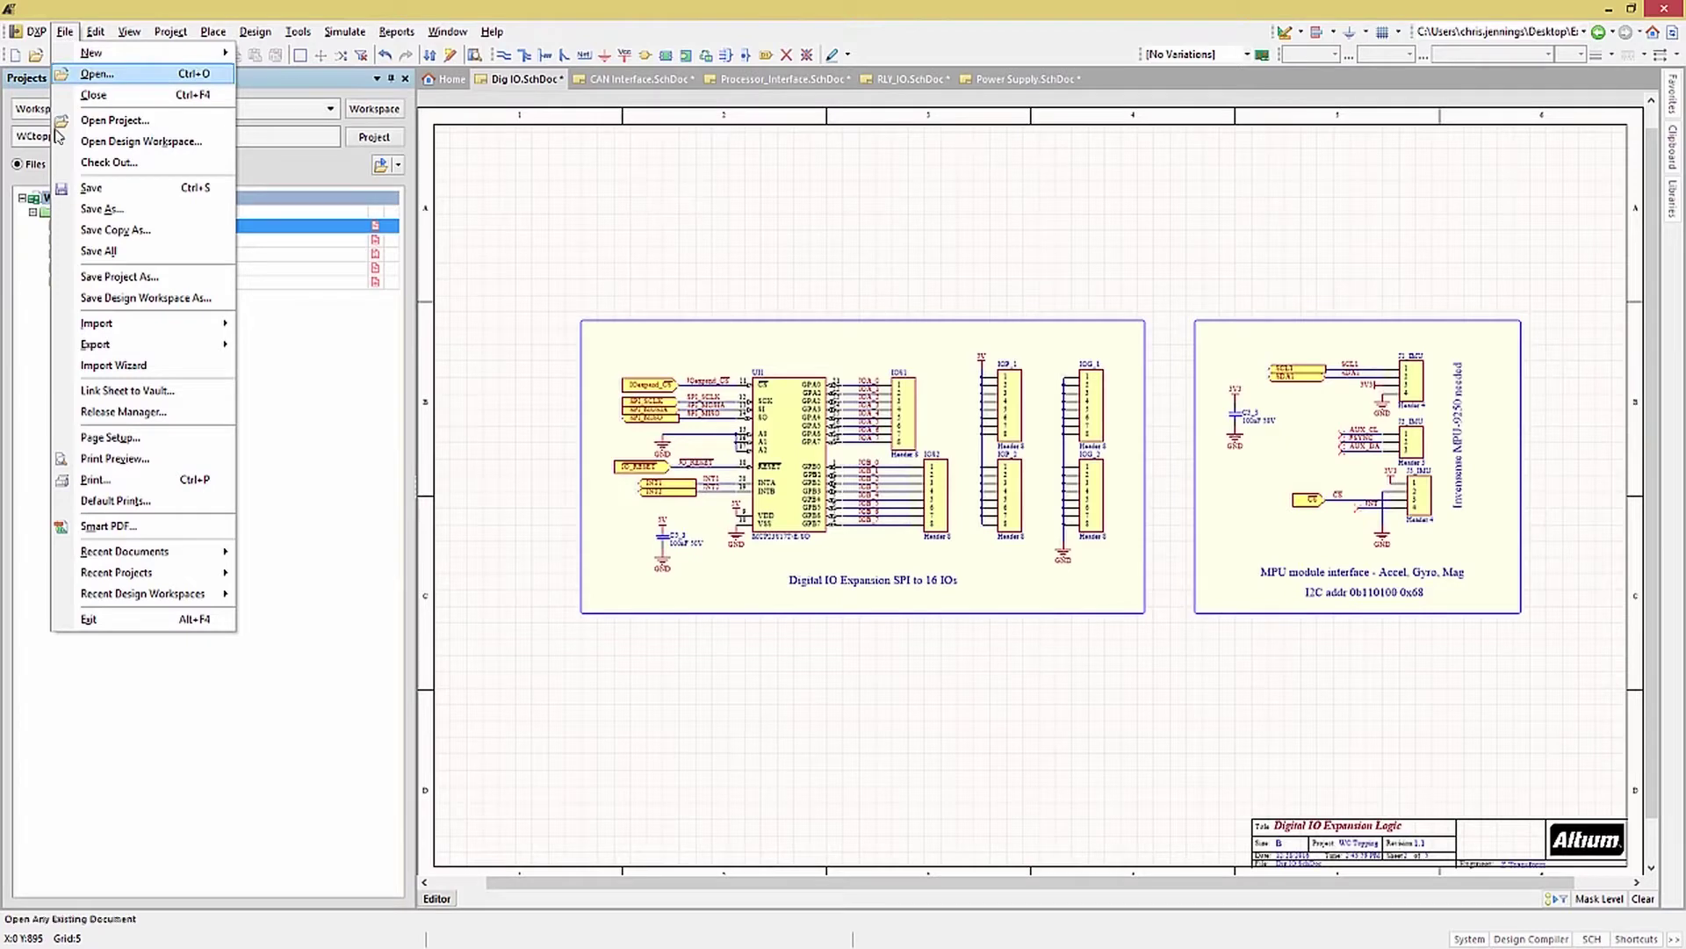
# Step: Set Print What to Print All Valid Documents, then launch the Smart PDF wizard
pyautogui.click(113, 480)
pyautogui.click(698, 546)
pyautogui.click(693, 564)
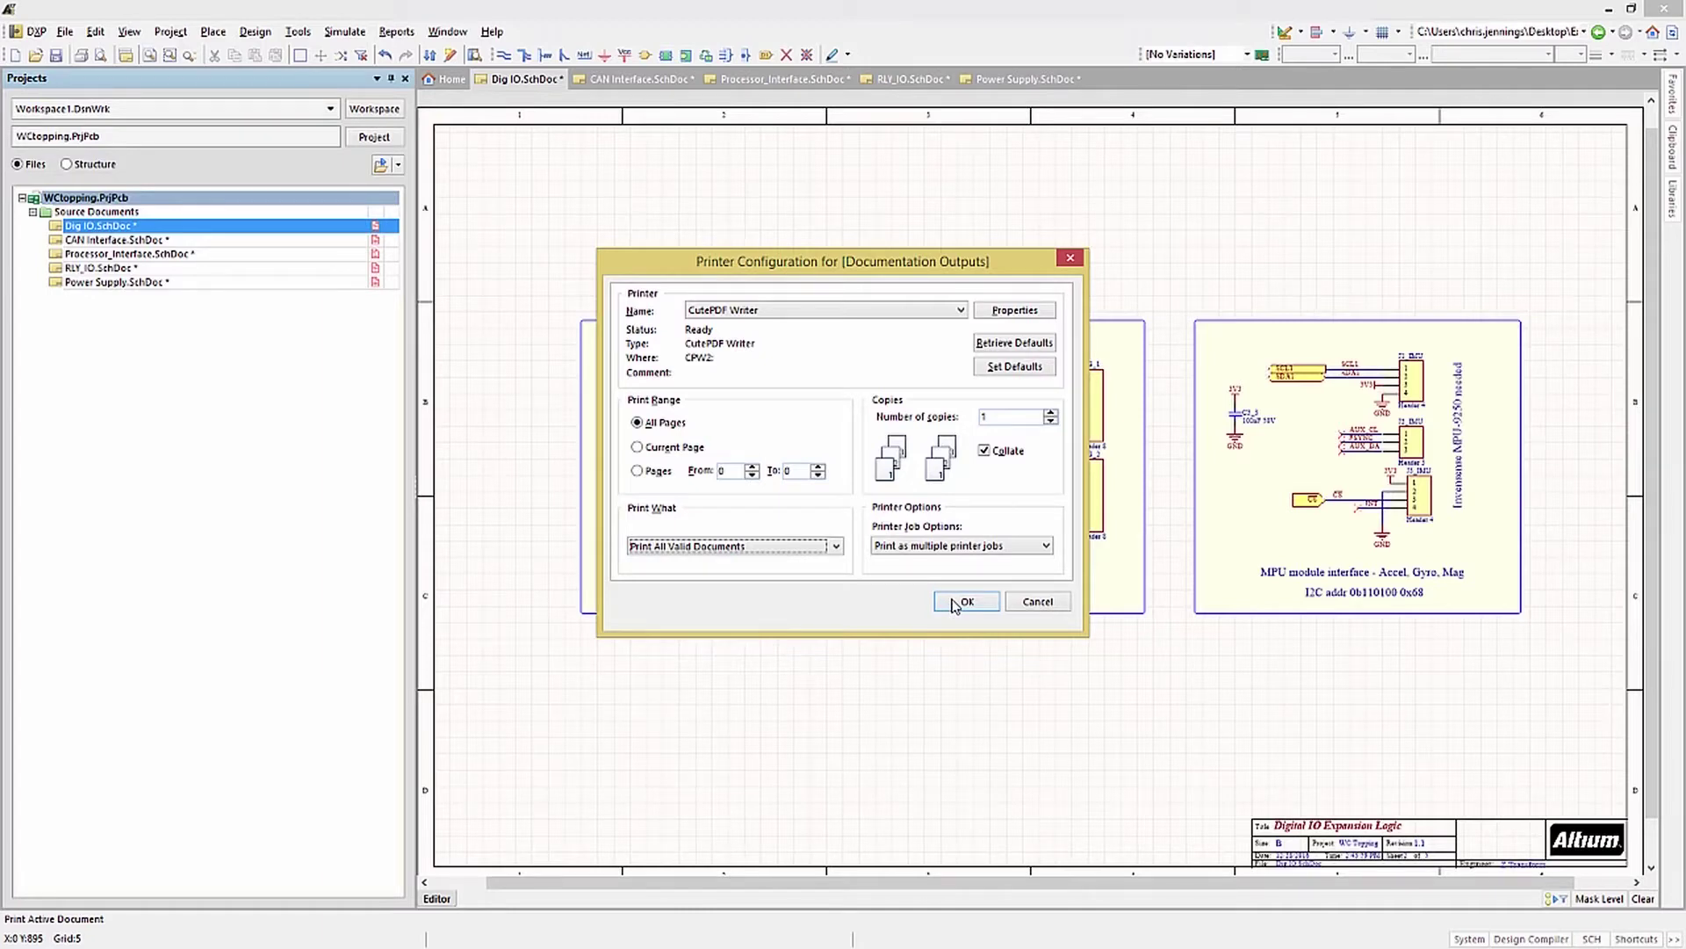
pyautogui.click(1050, 608)
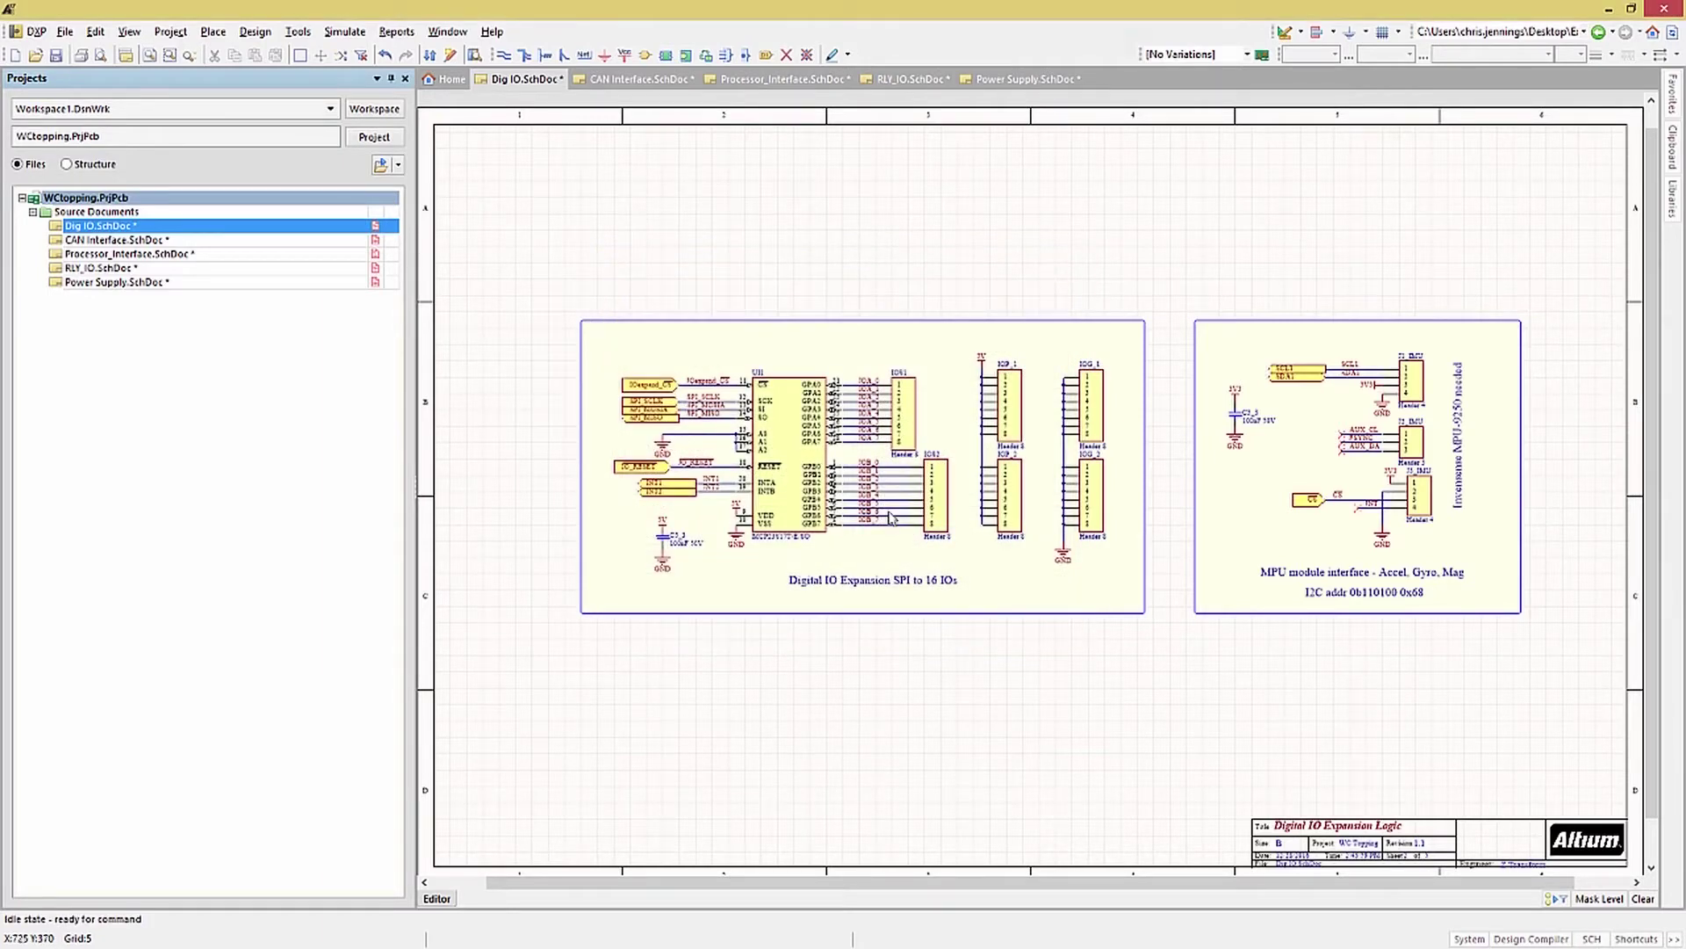
pyautogui.click(63, 34)
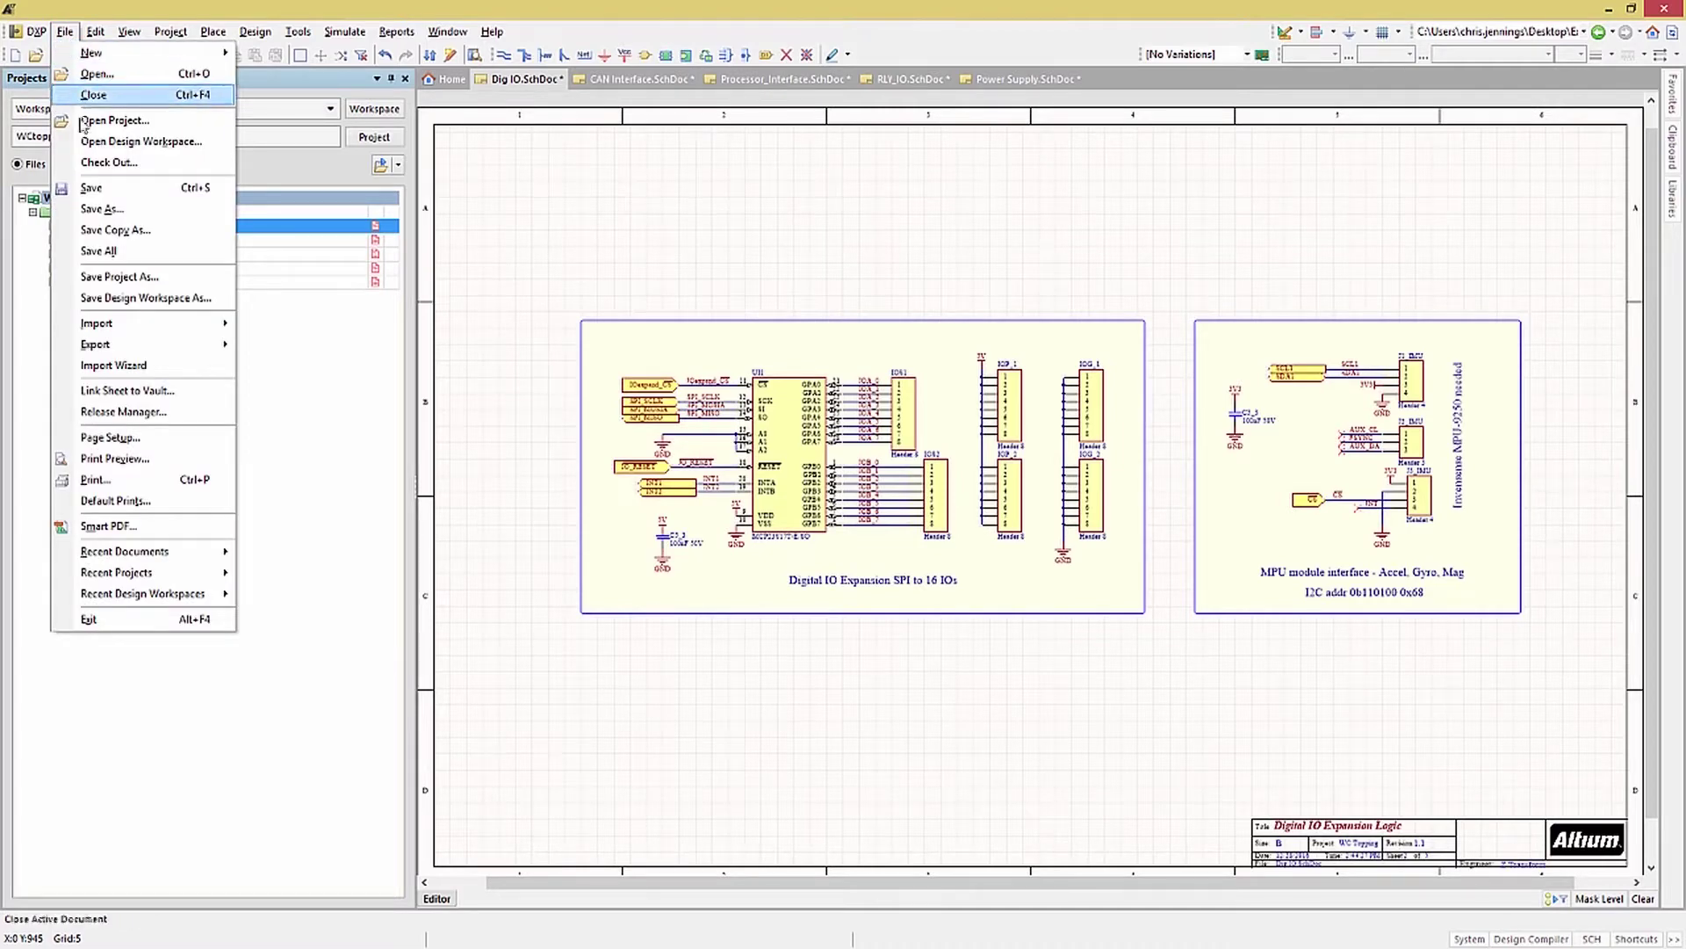
pyautogui.click(96, 527)
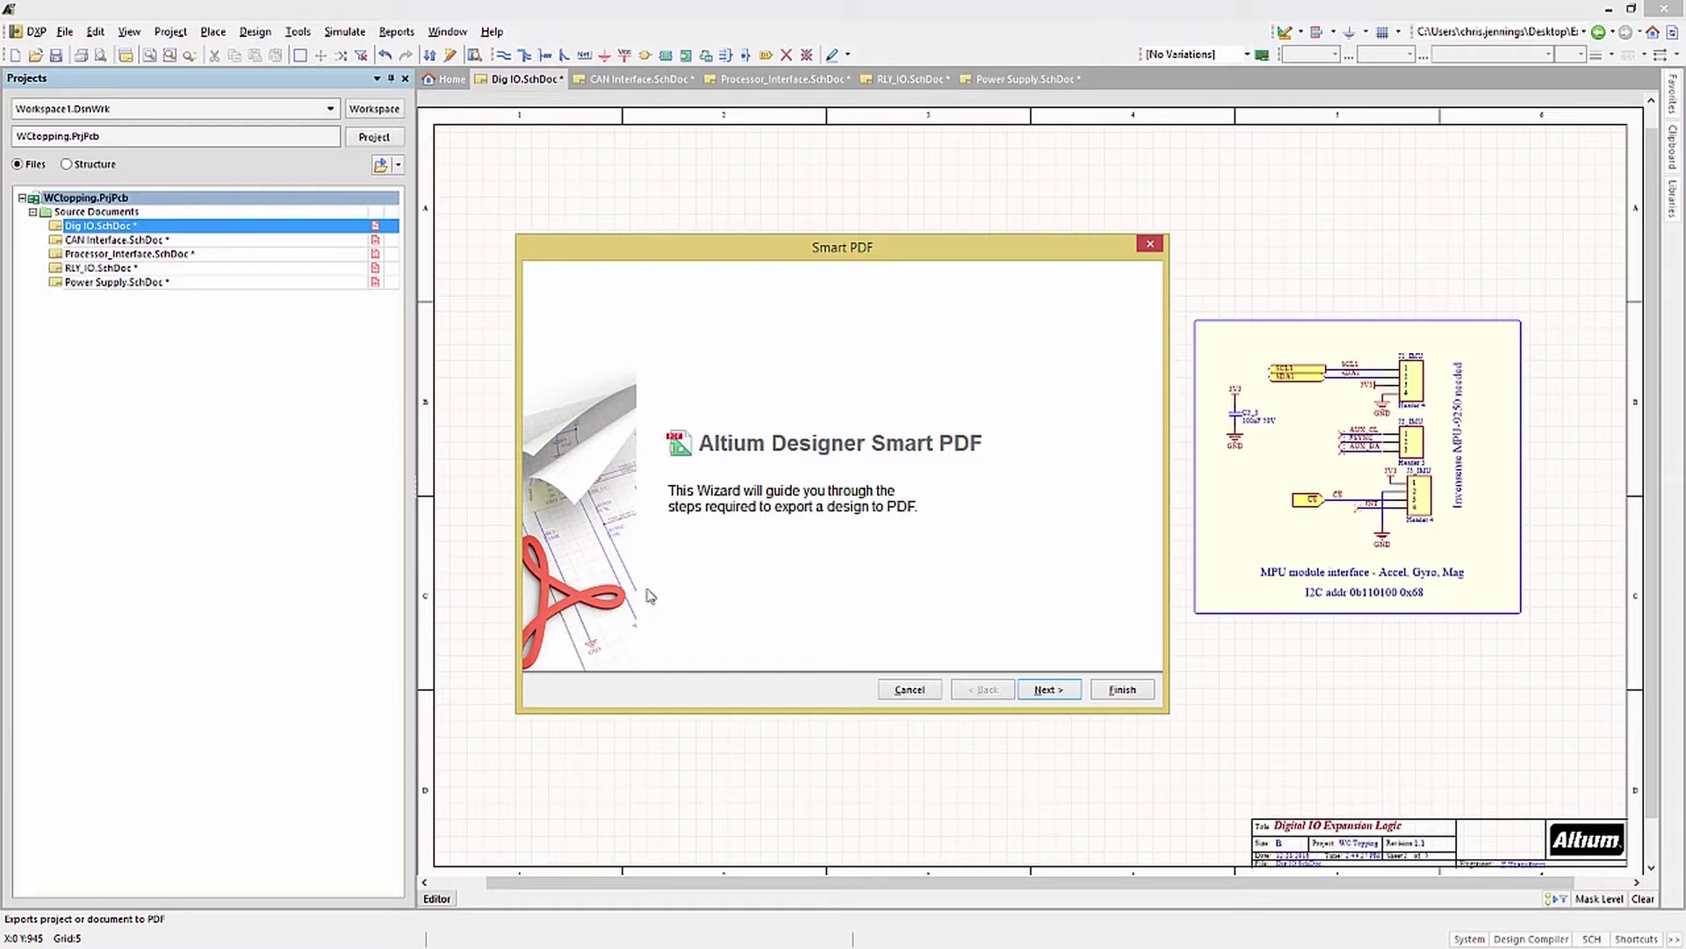
# Step: Export the current project's five sheets without a BOM, reaching Structure Settings with Use Physical Structure on
pyautogui.click(1050, 690)
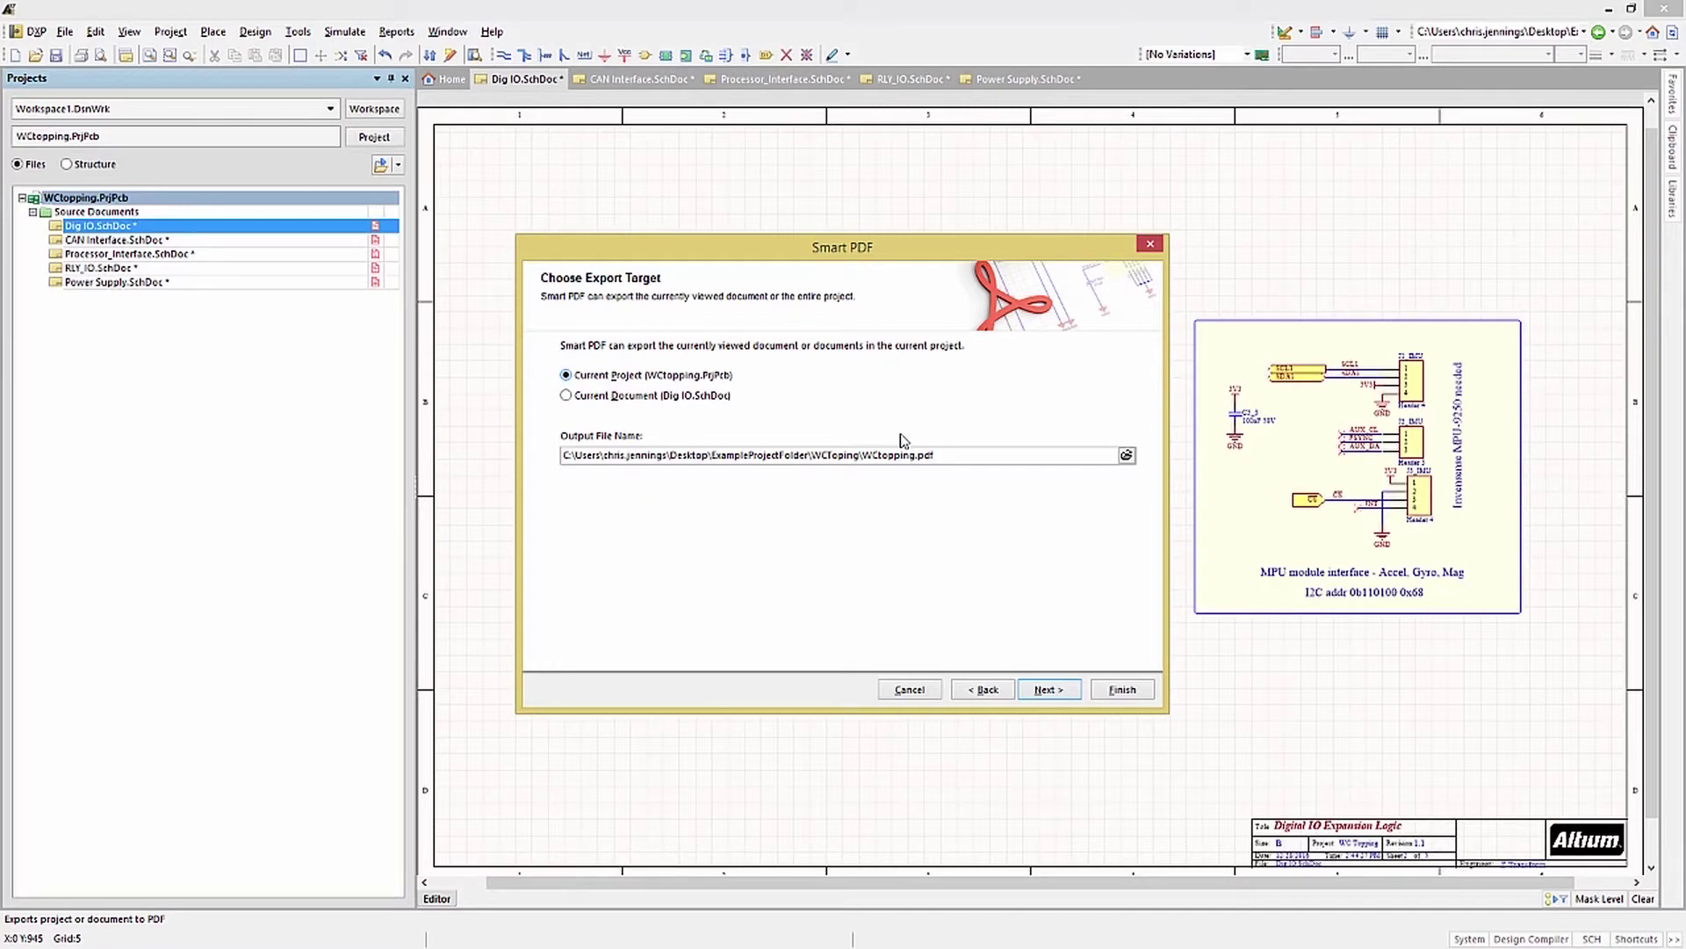
pyautogui.click(1056, 690)
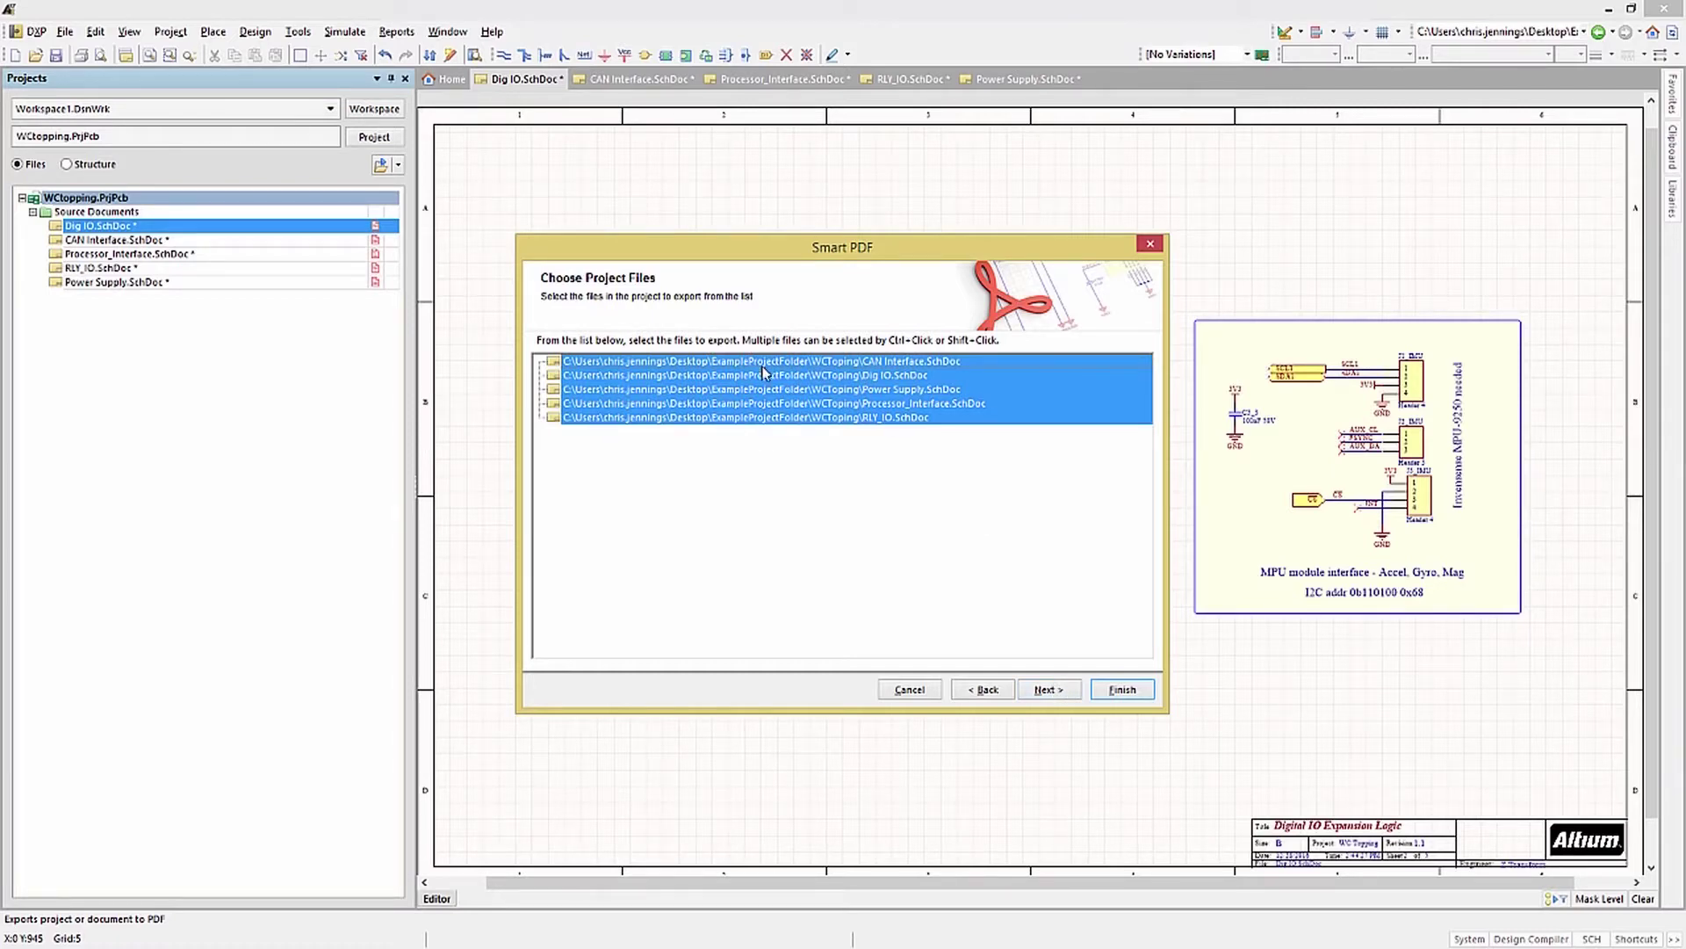
pyautogui.click(1049, 691)
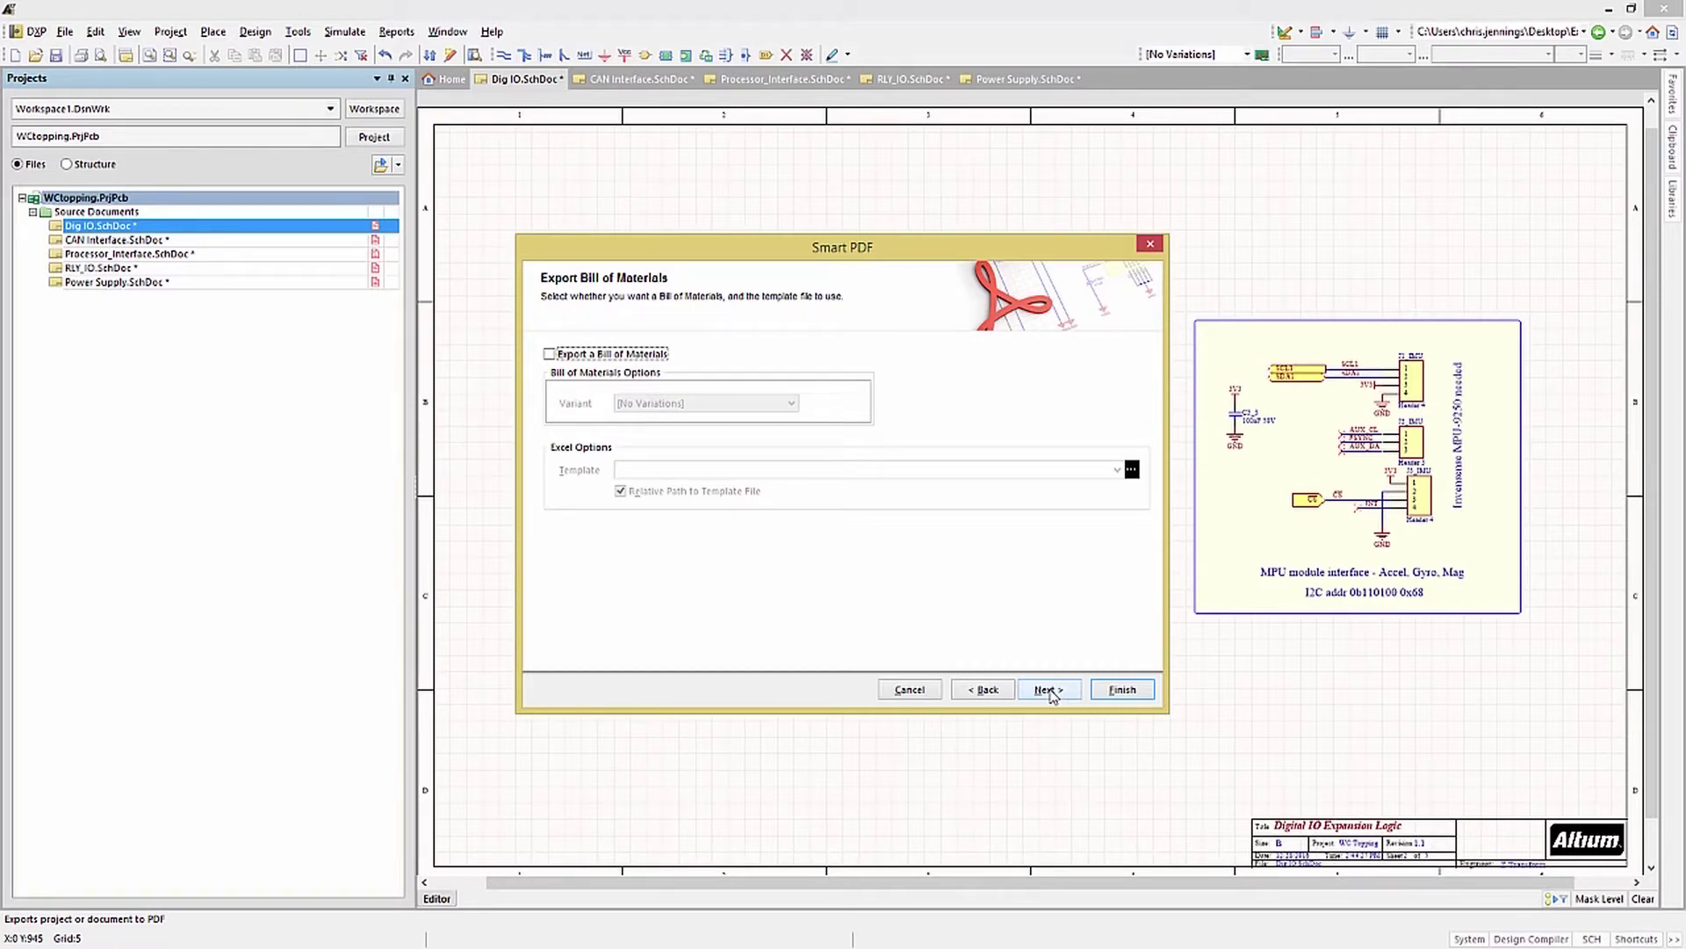
pyautogui.click(1049, 690)
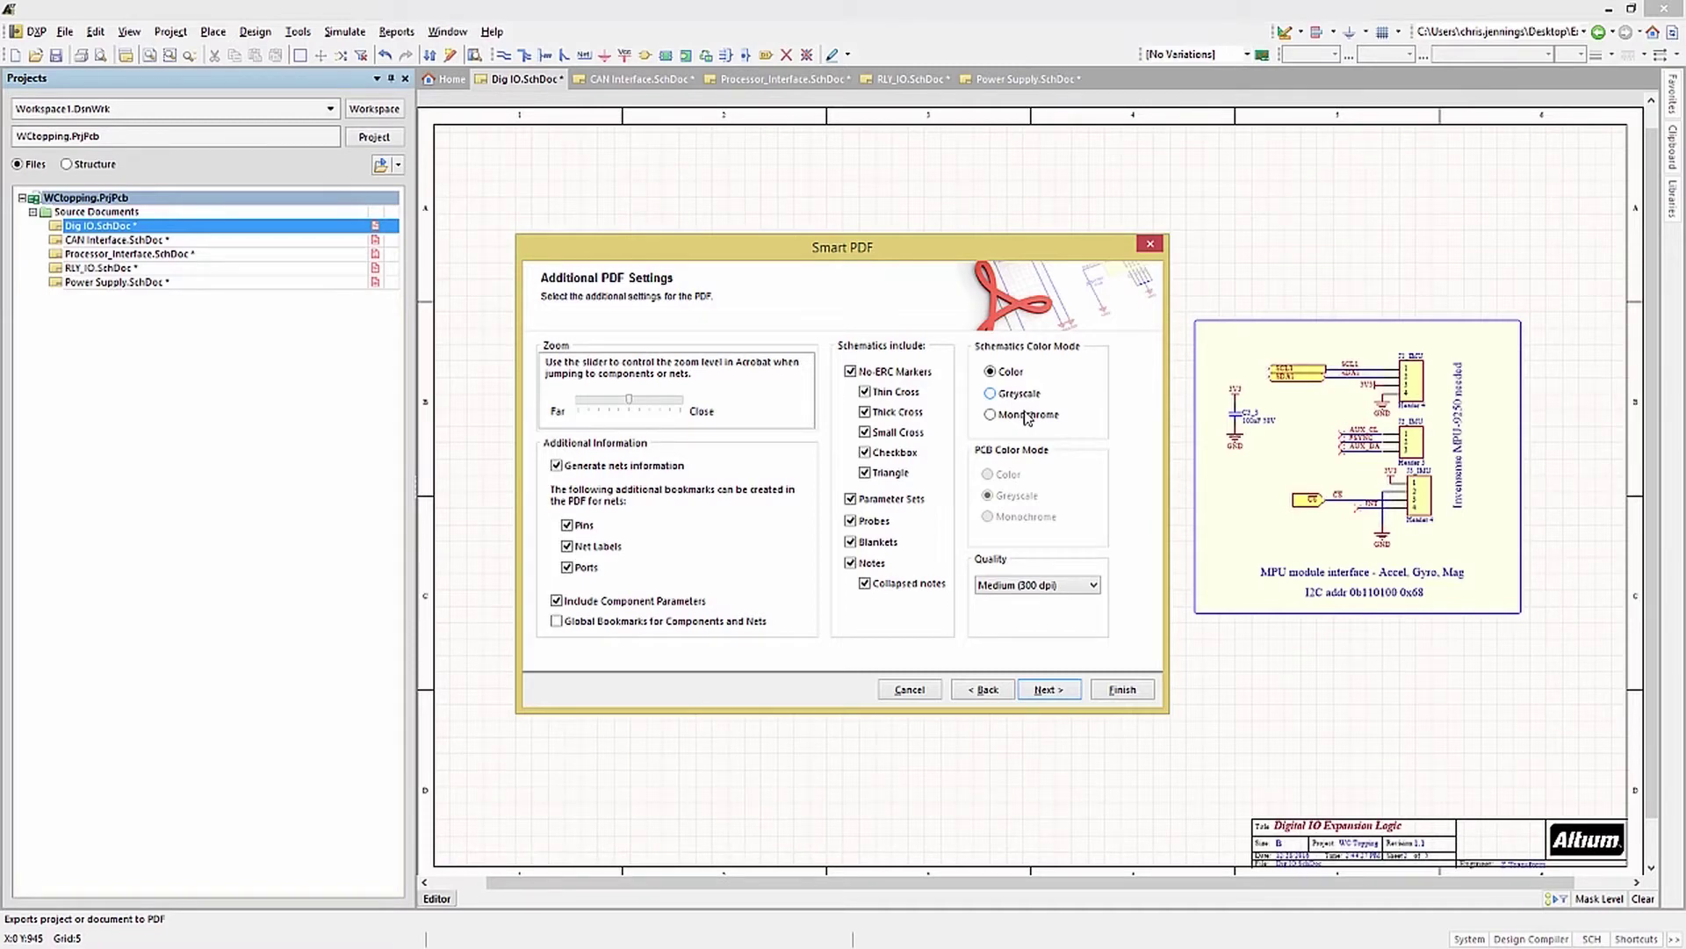
pyautogui.click(1048, 689)
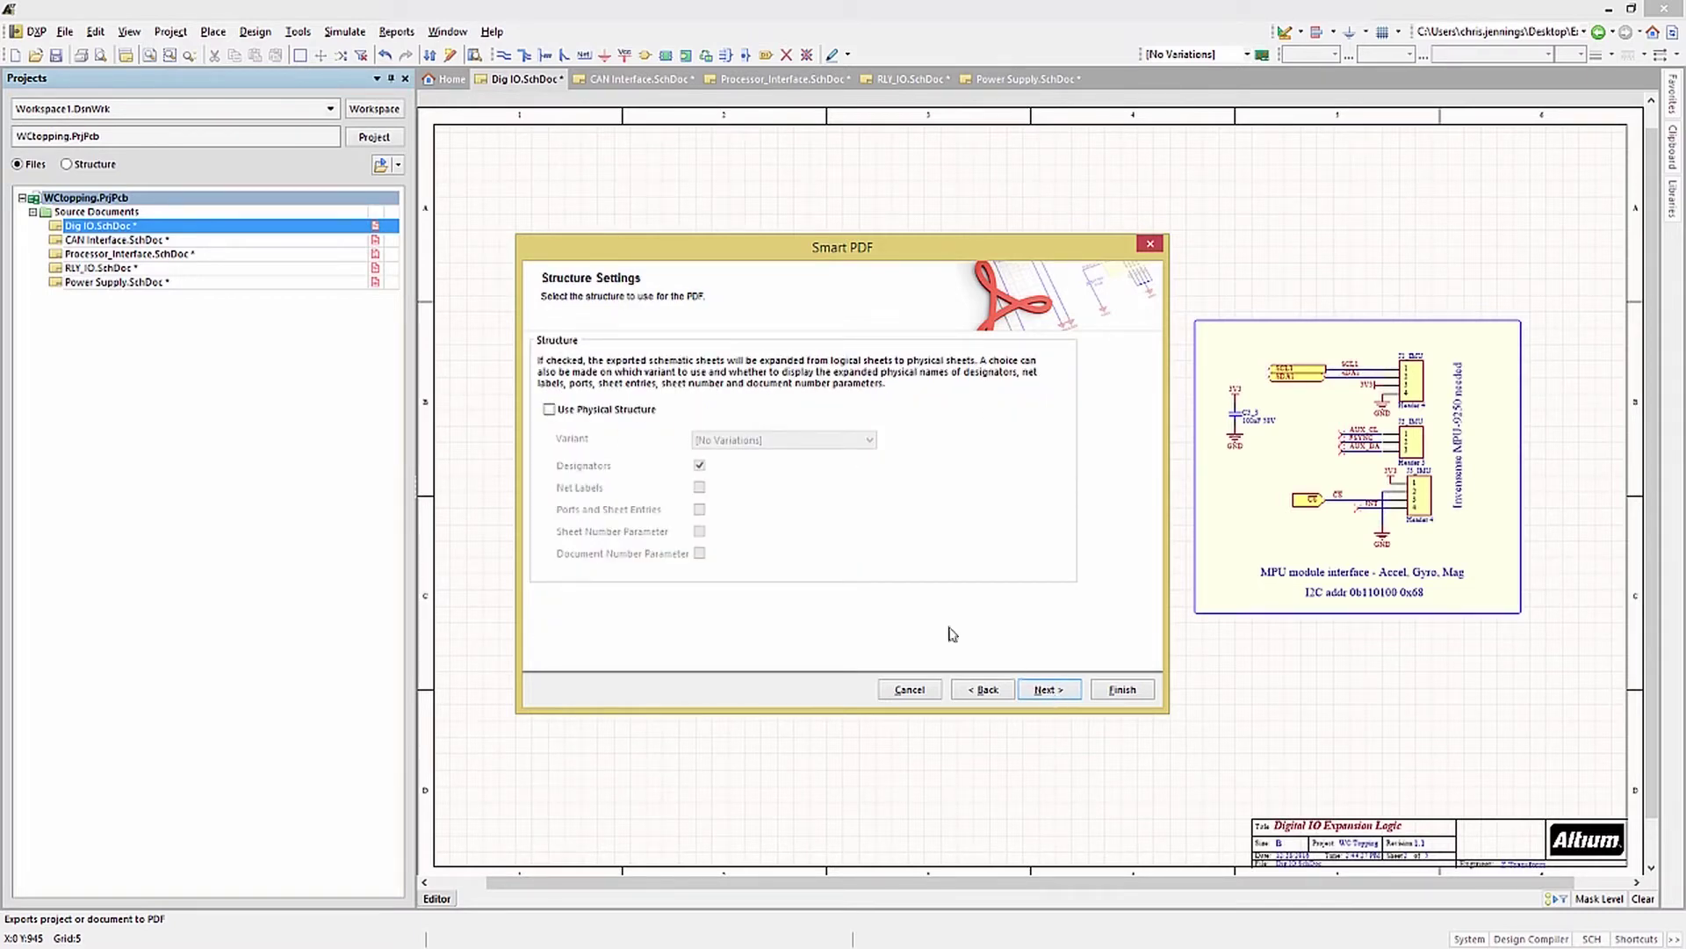
pyautogui.click(550, 410)
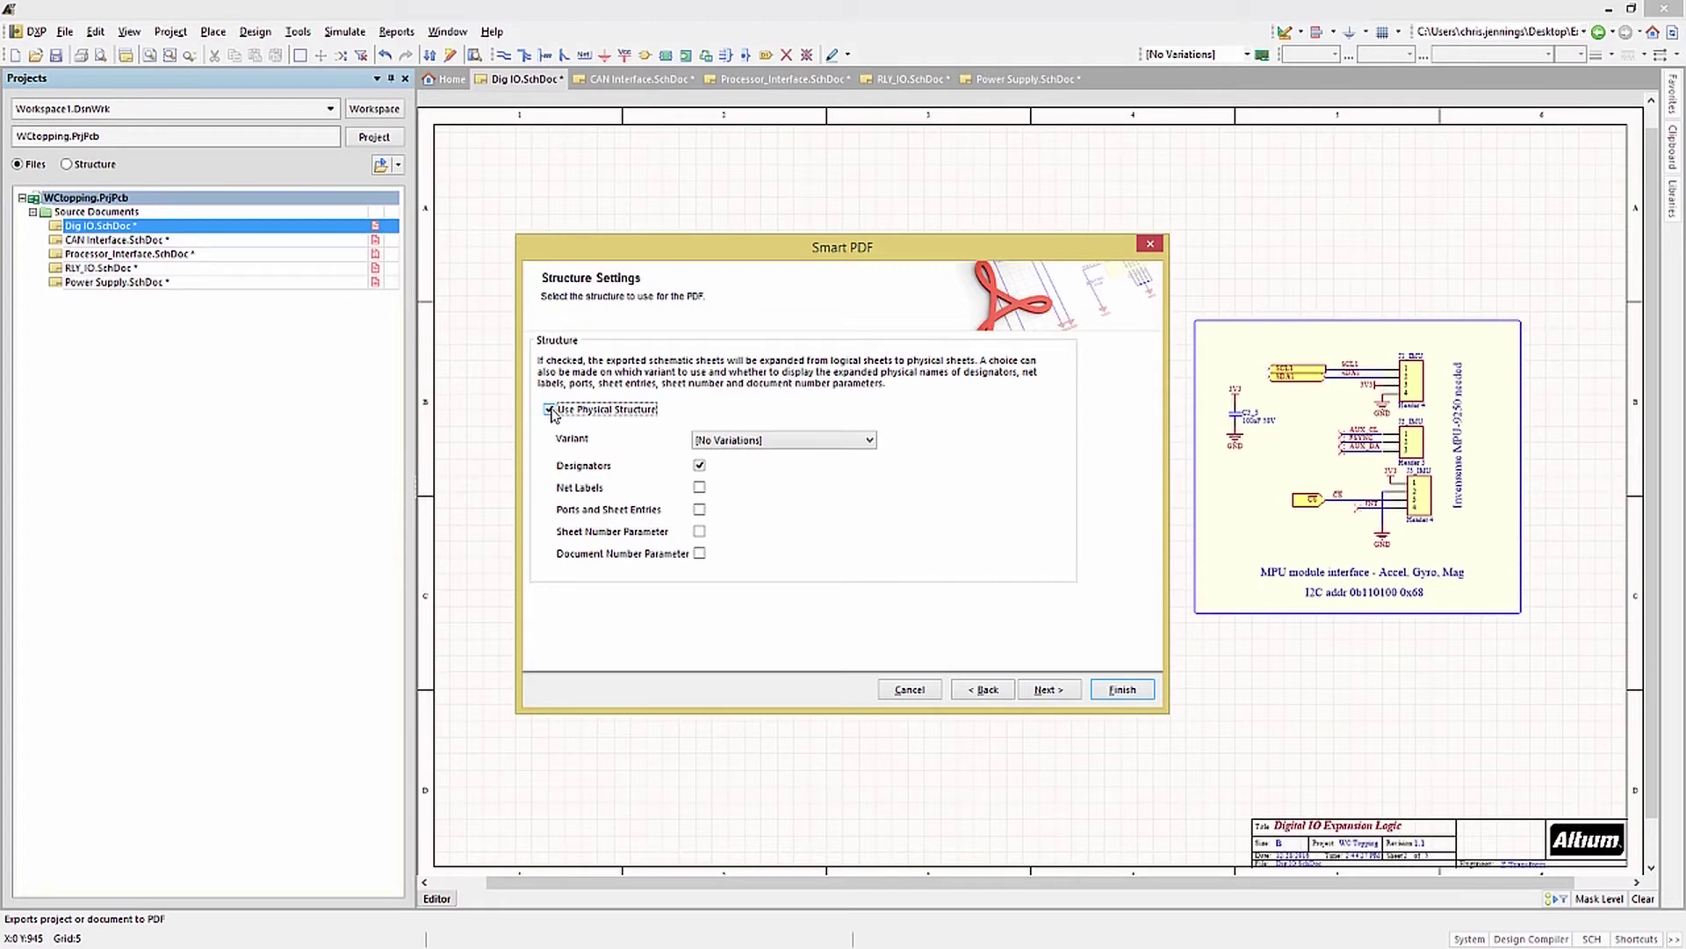
# Step: Turn Use Physical Structure back off and finish, opening WCtopping.pdf after export
pyautogui.click(550, 410)
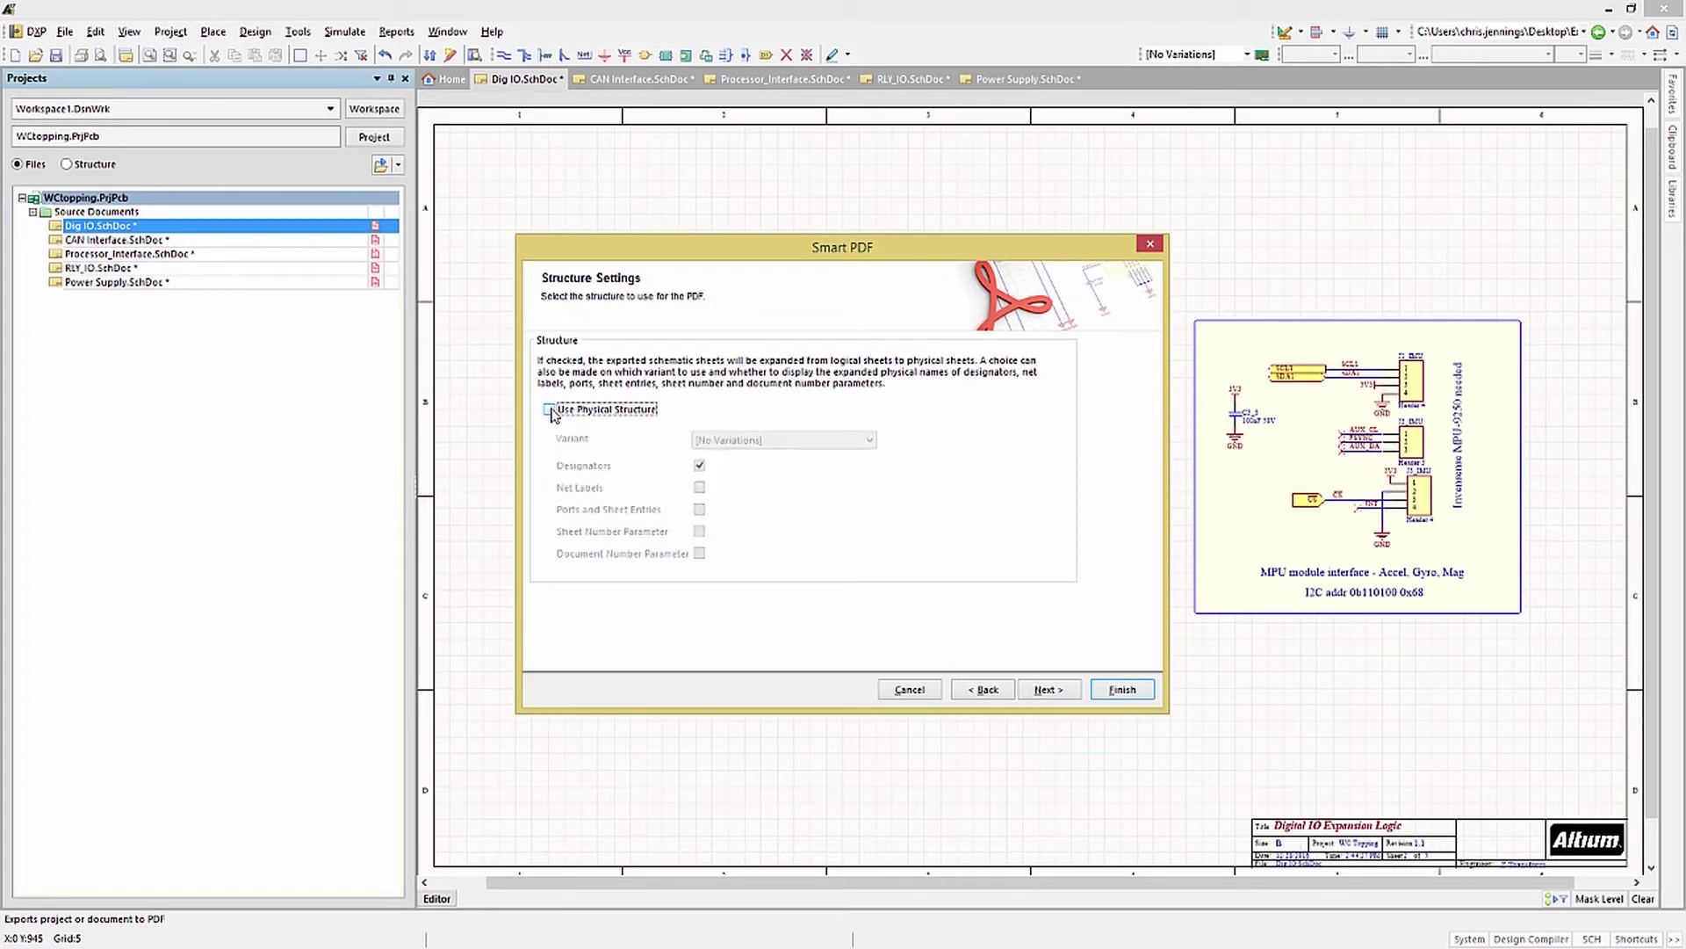
pyautogui.click(1054, 697)
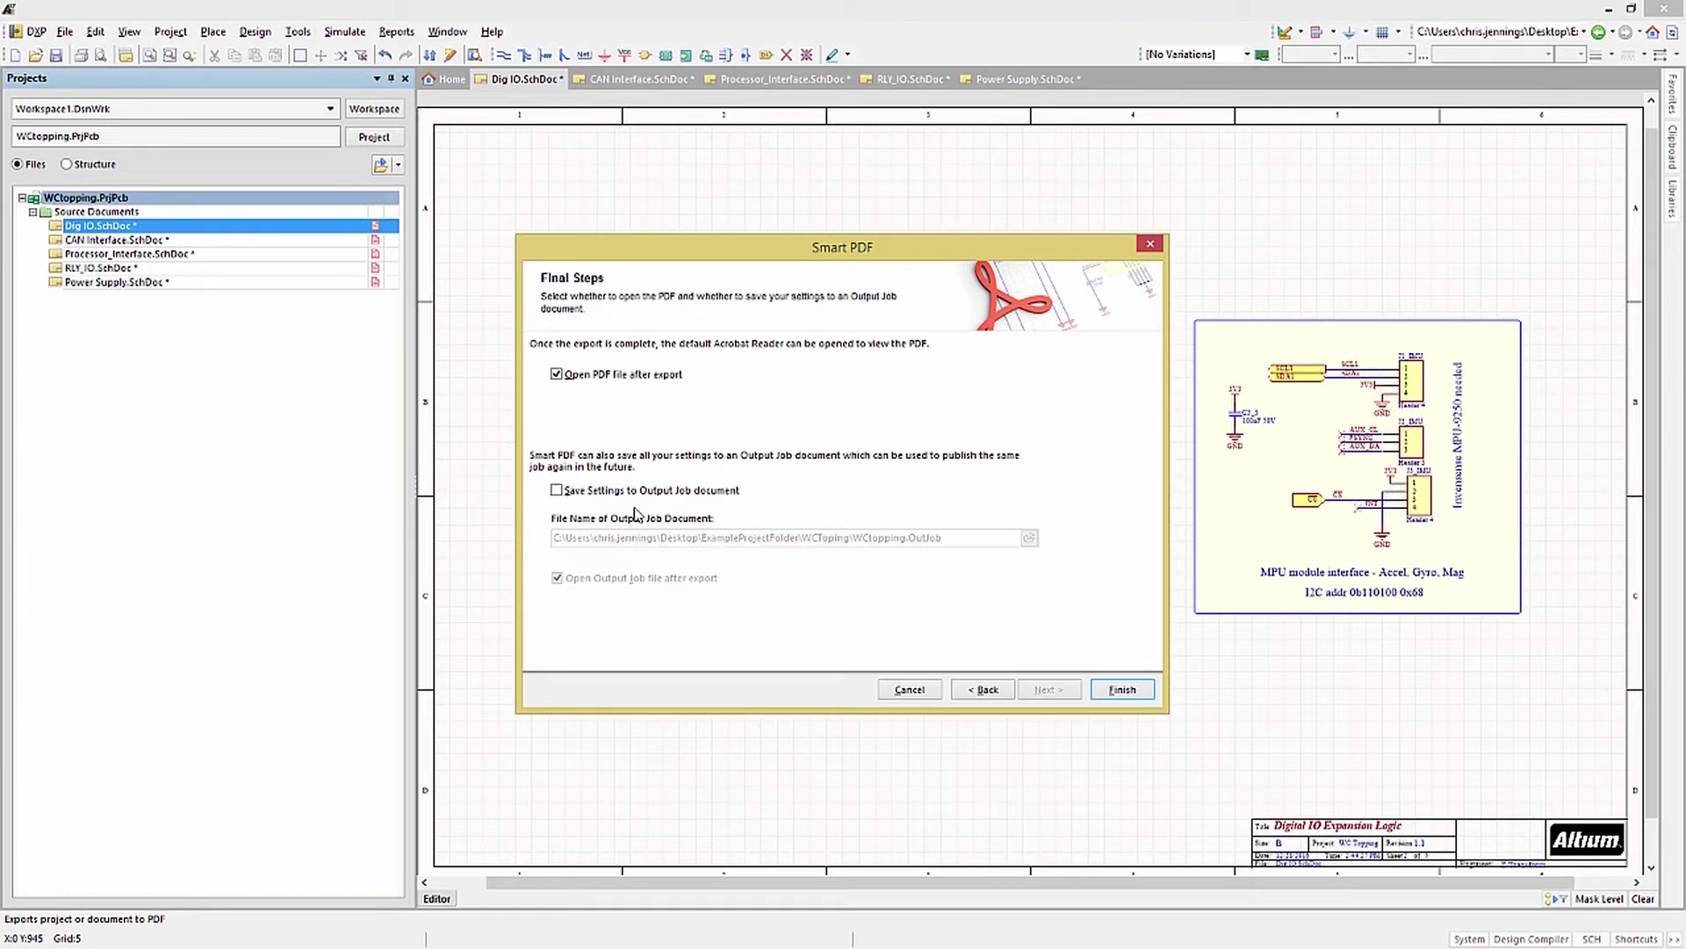
pyautogui.click(1115, 690)
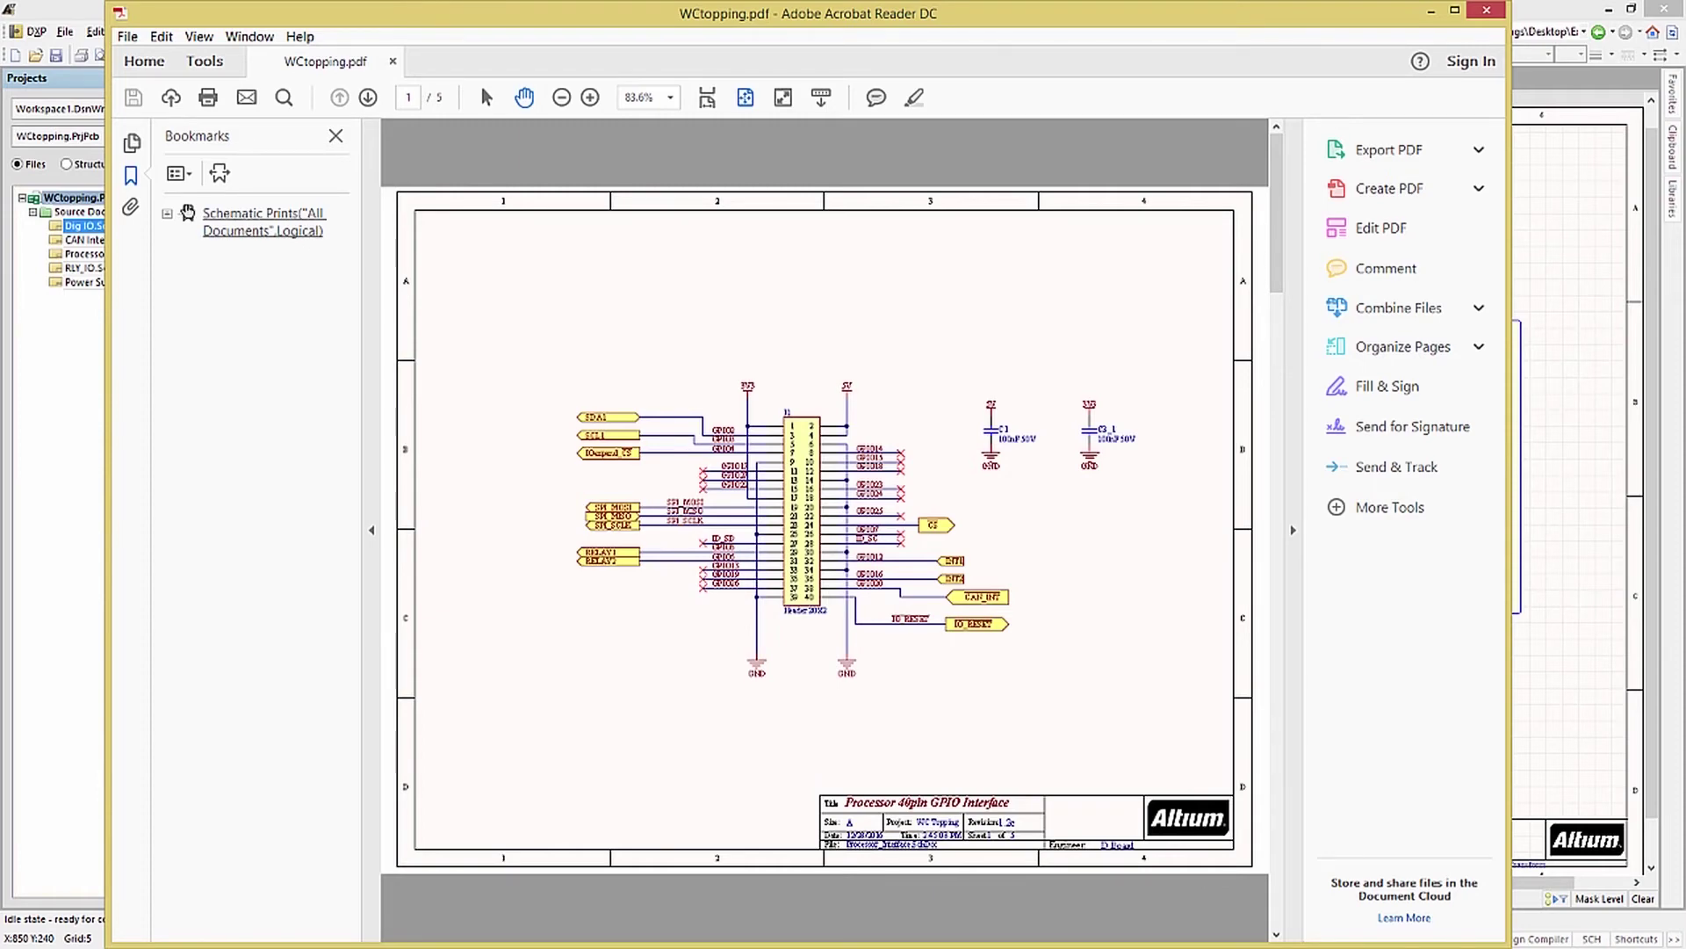
# Step: Jump to the CAN Interface.SchDoc page under Schematic Prints and locate component CC1
pyautogui.click(168, 214)
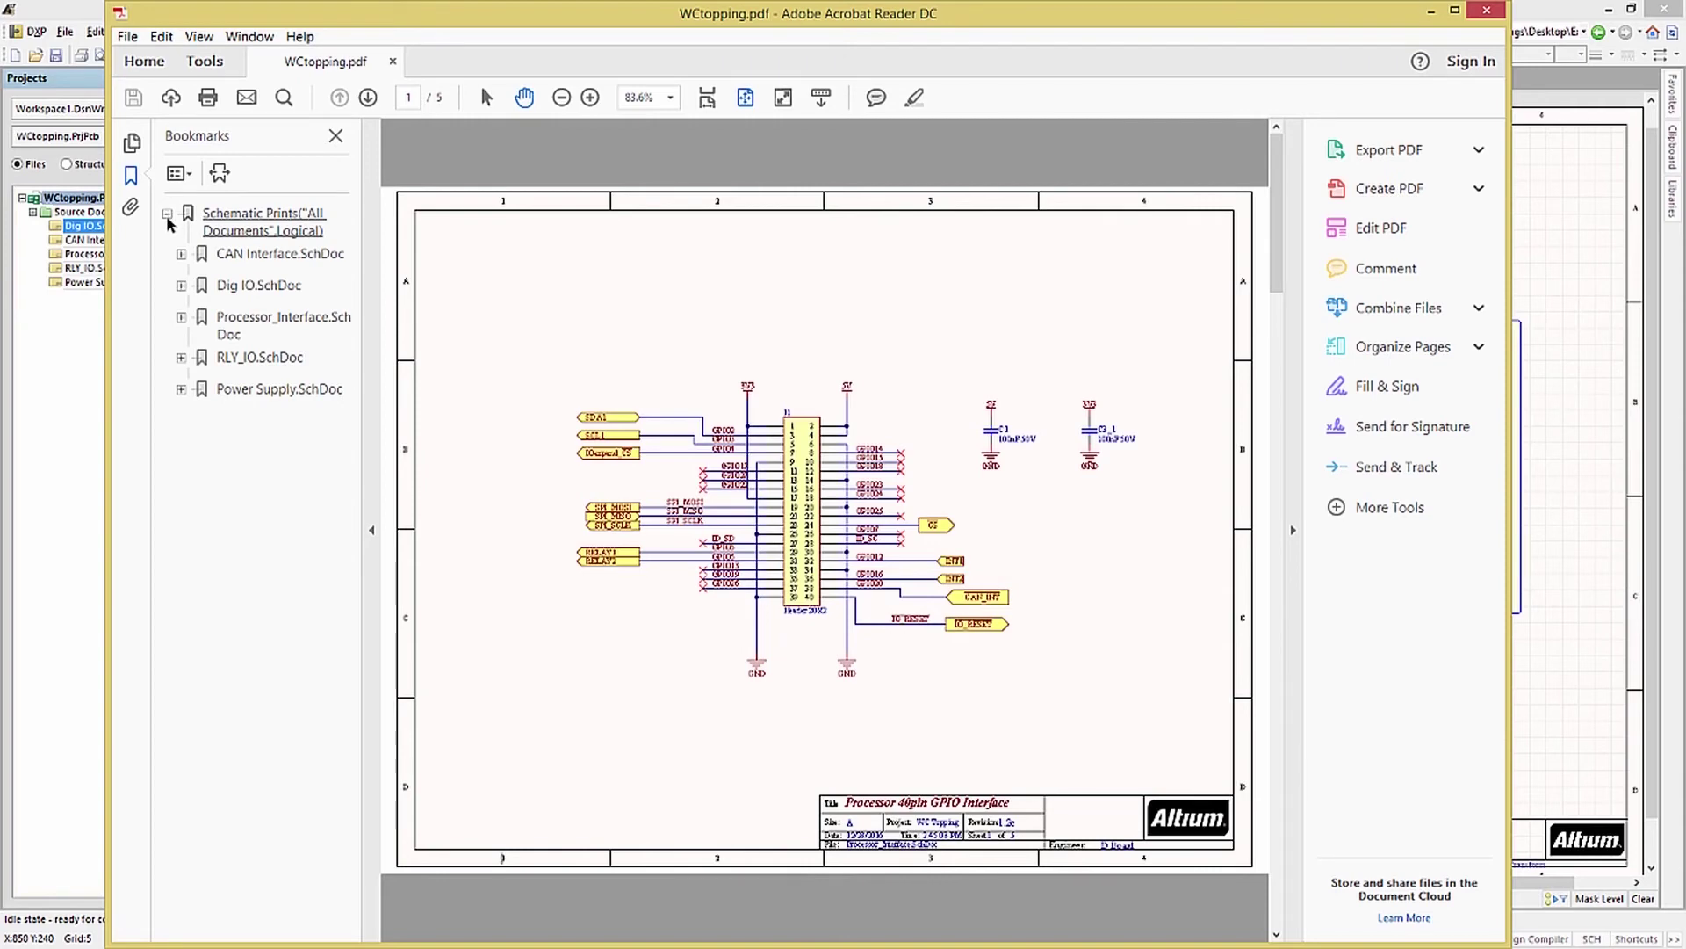
pyautogui.click(223, 256)
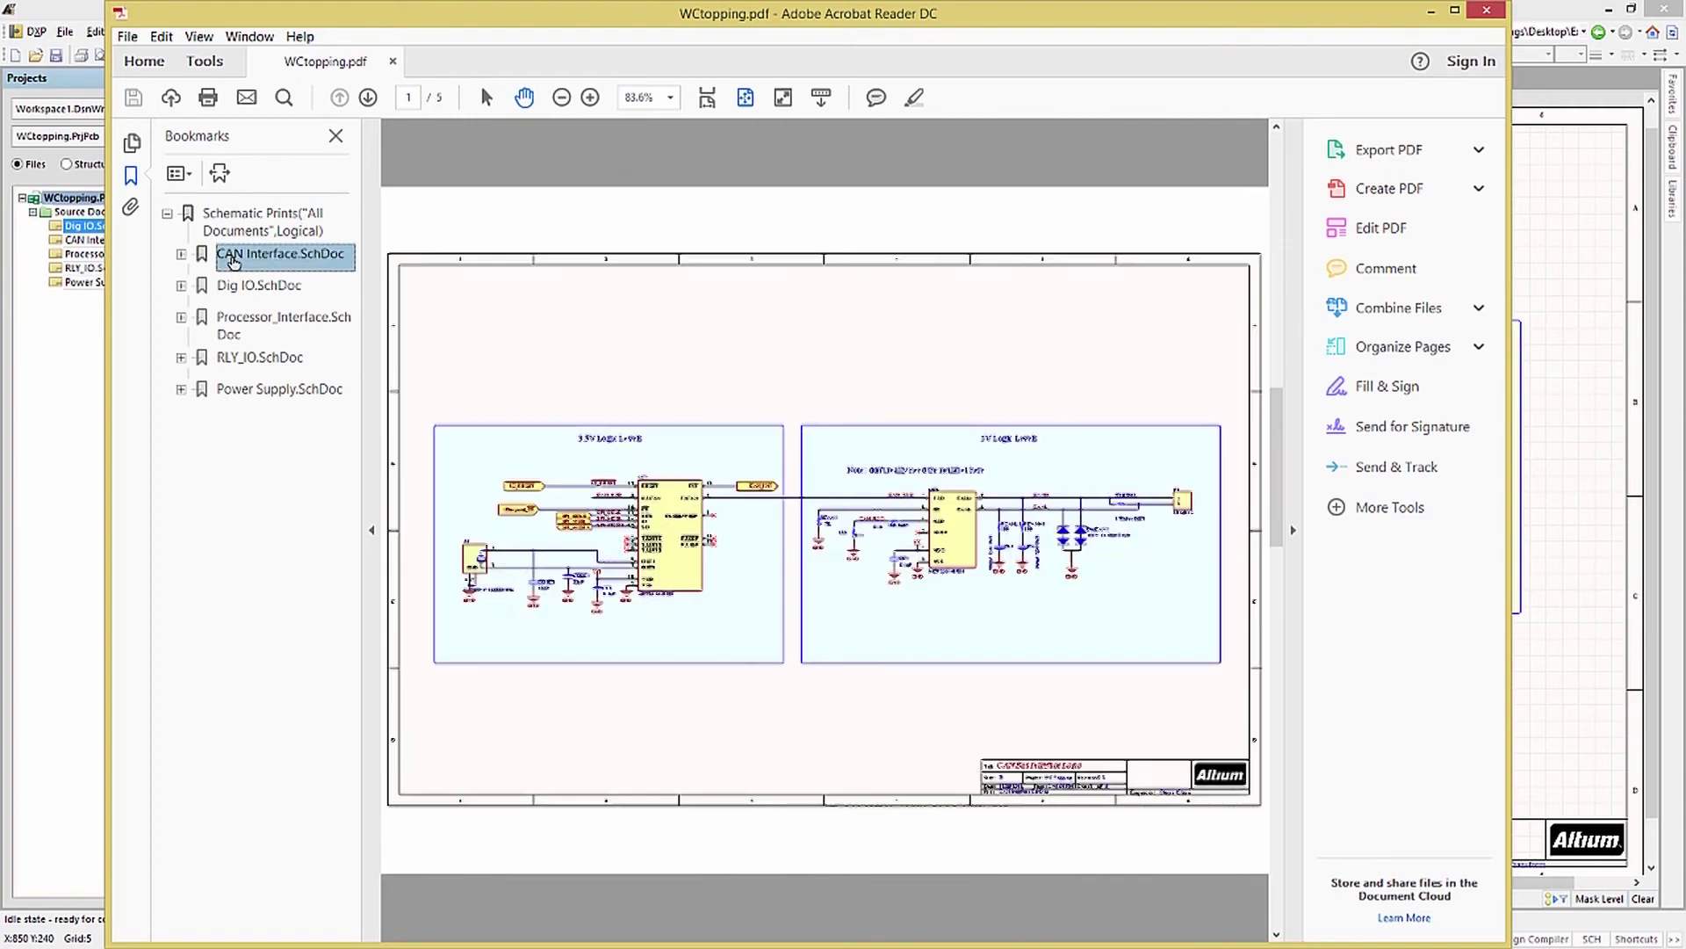
pyautogui.click(181, 255)
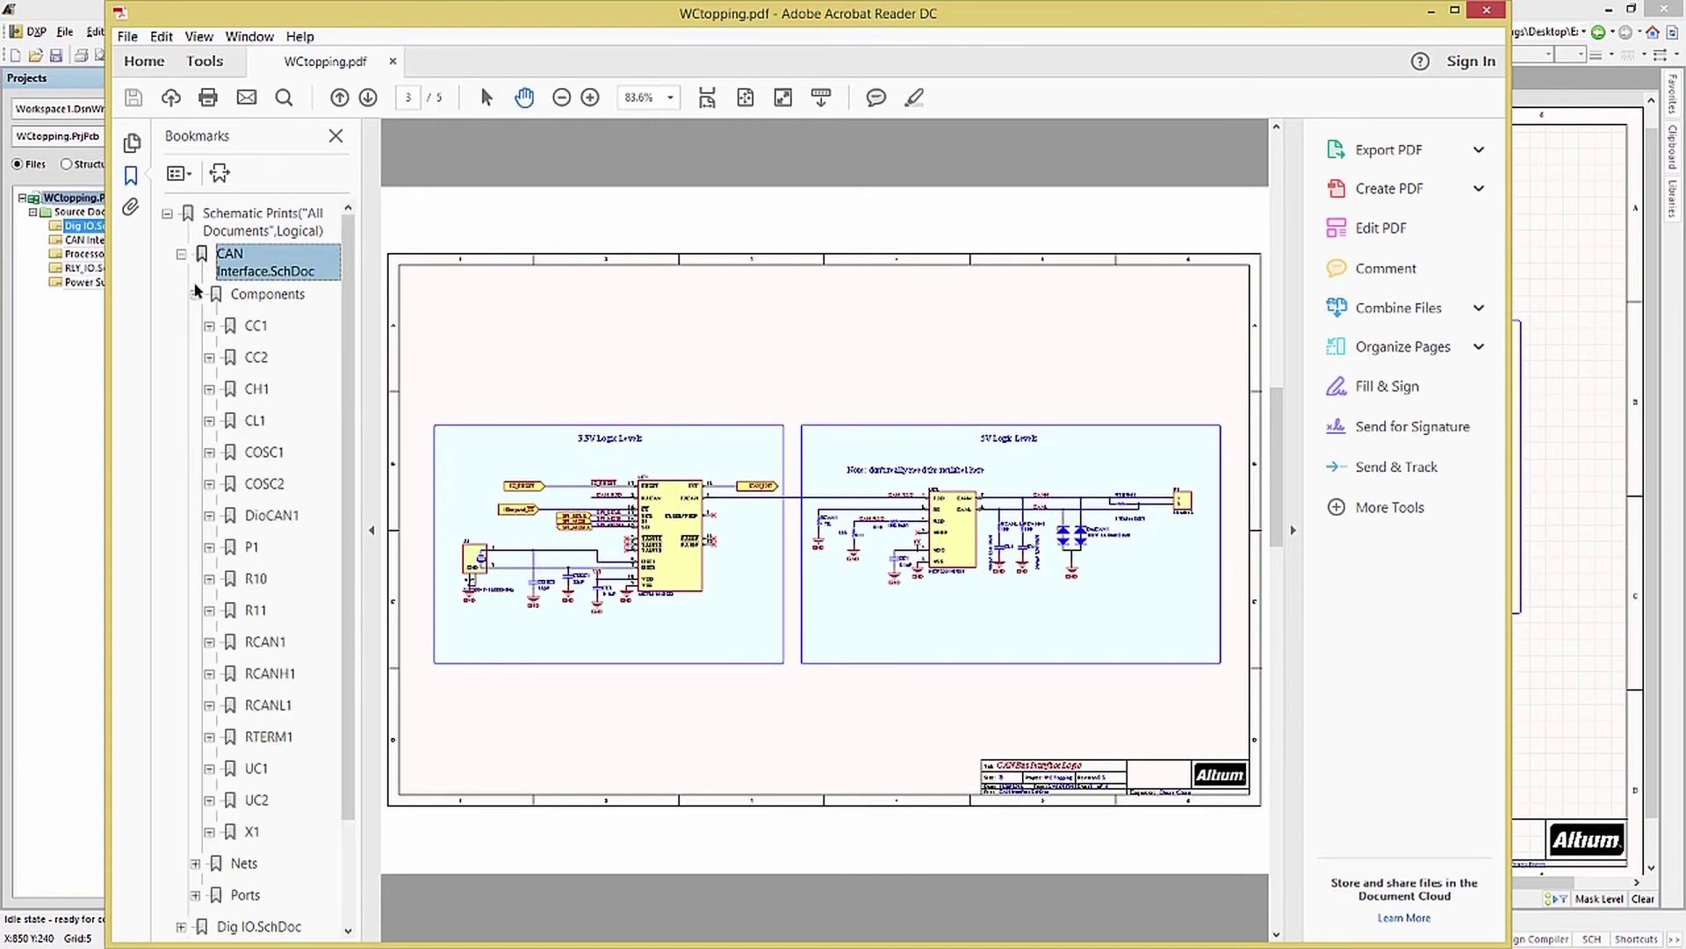
pyautogui.click(255, 328)
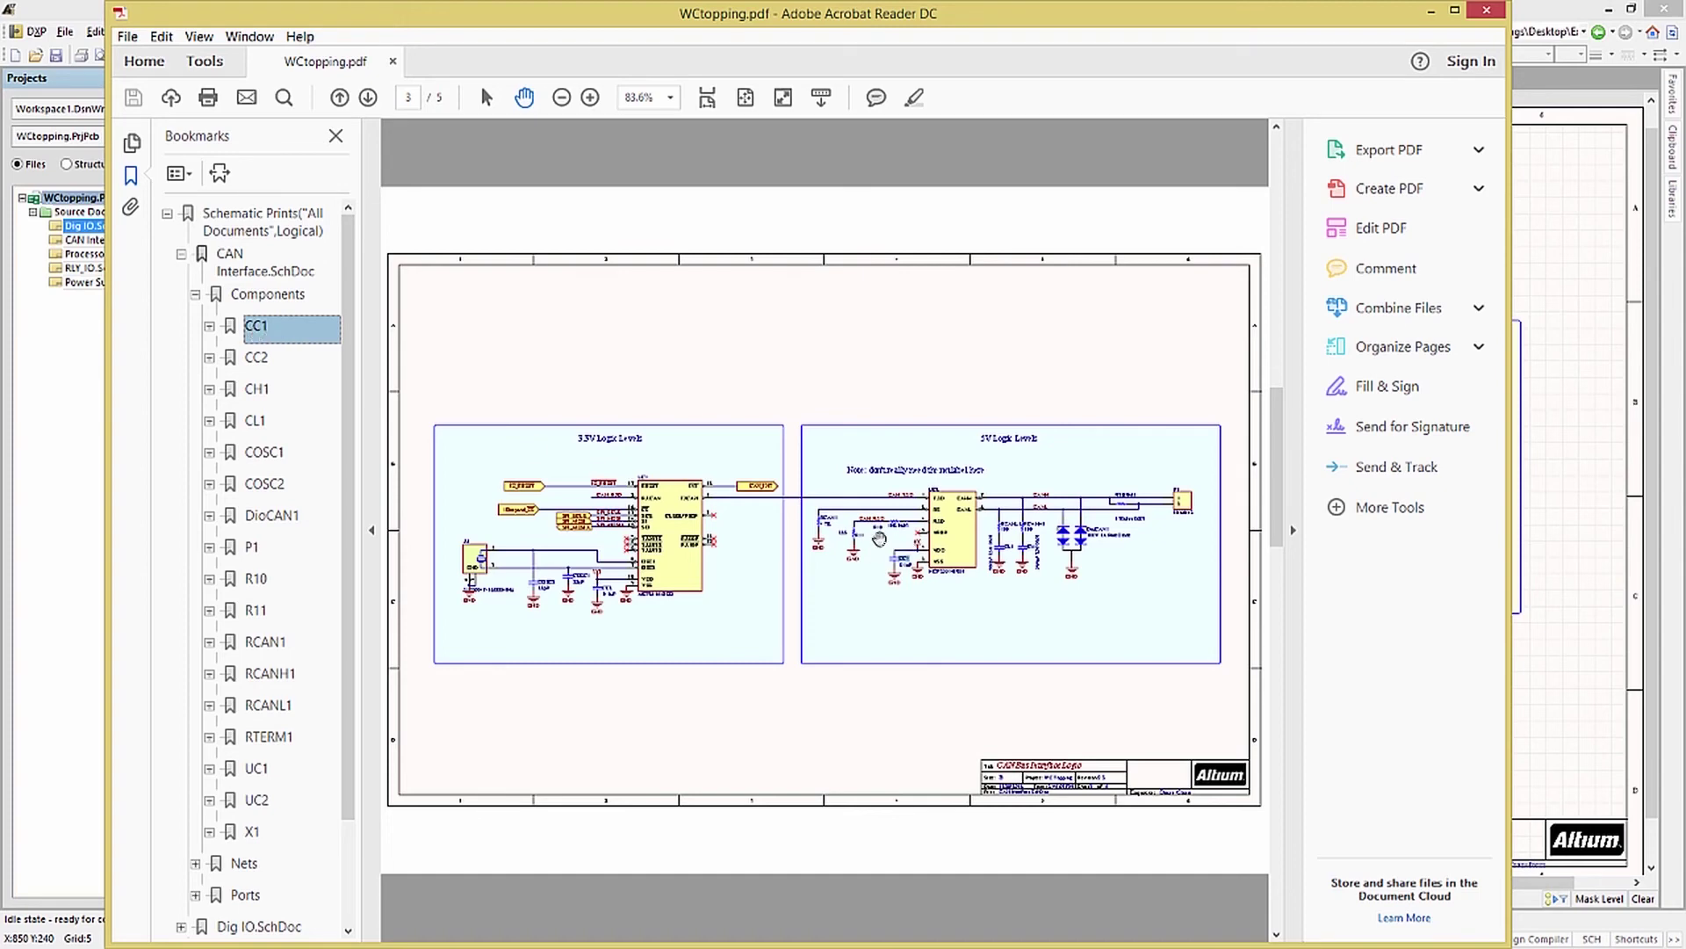
# Step: Browse the Nets bookmarks to pin CC2-2 on the 3V3 net
pyautogui.click(195, 295)
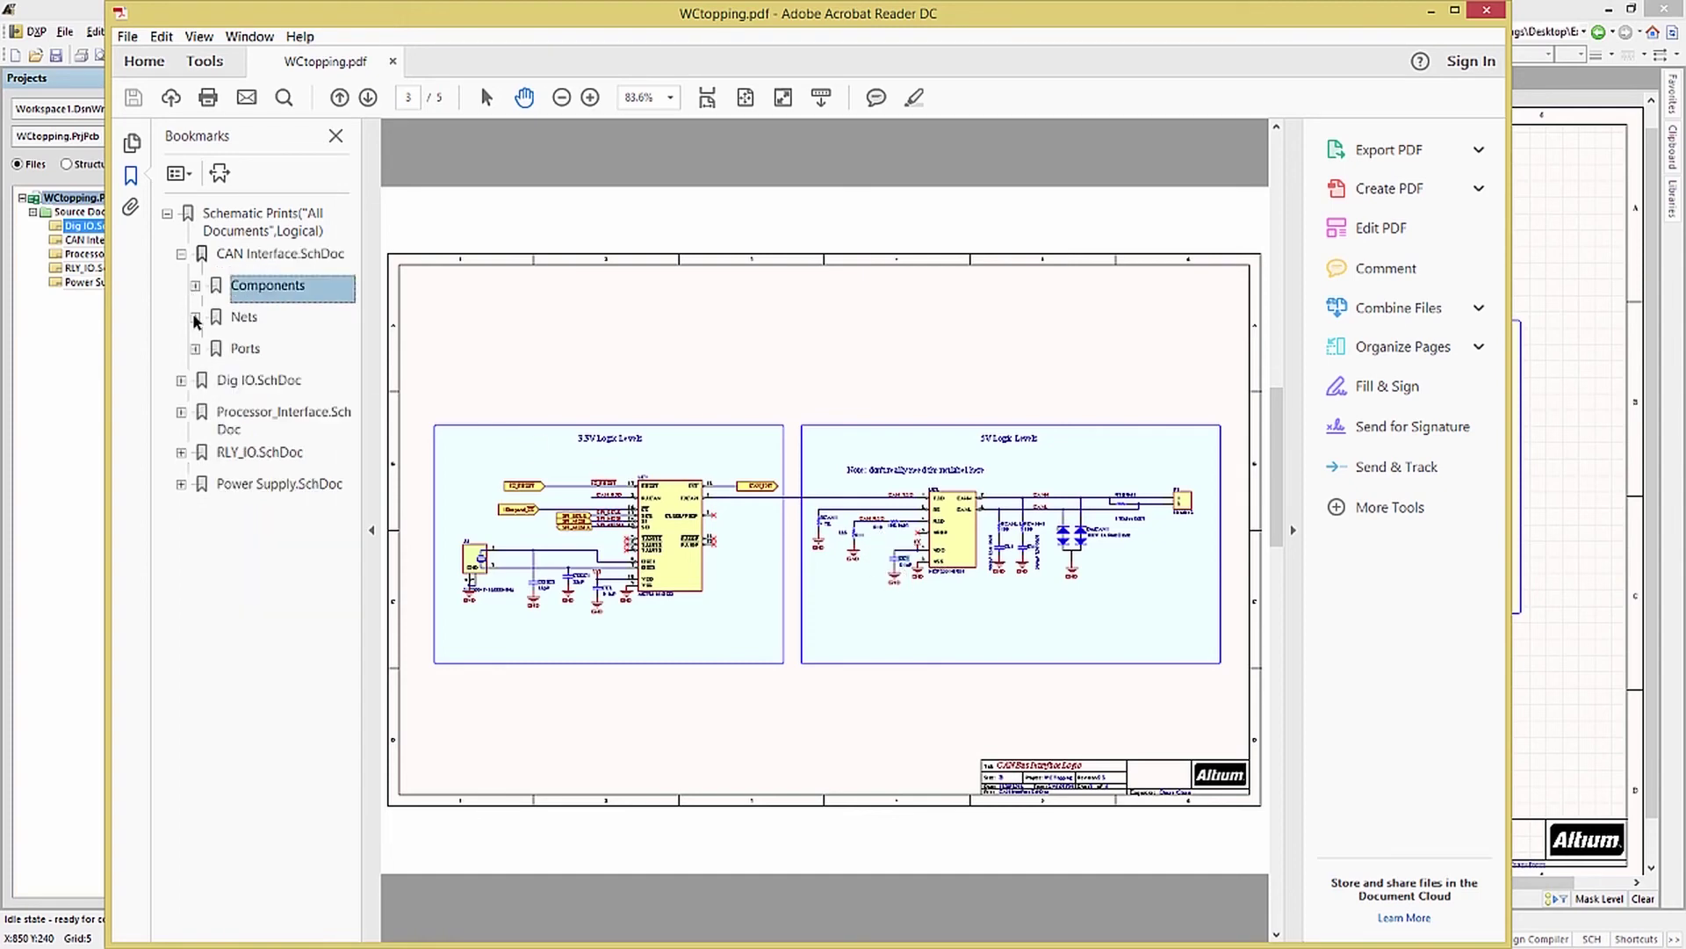
pyautogui.click(195, 318)
pyautogui.click(209, 357)
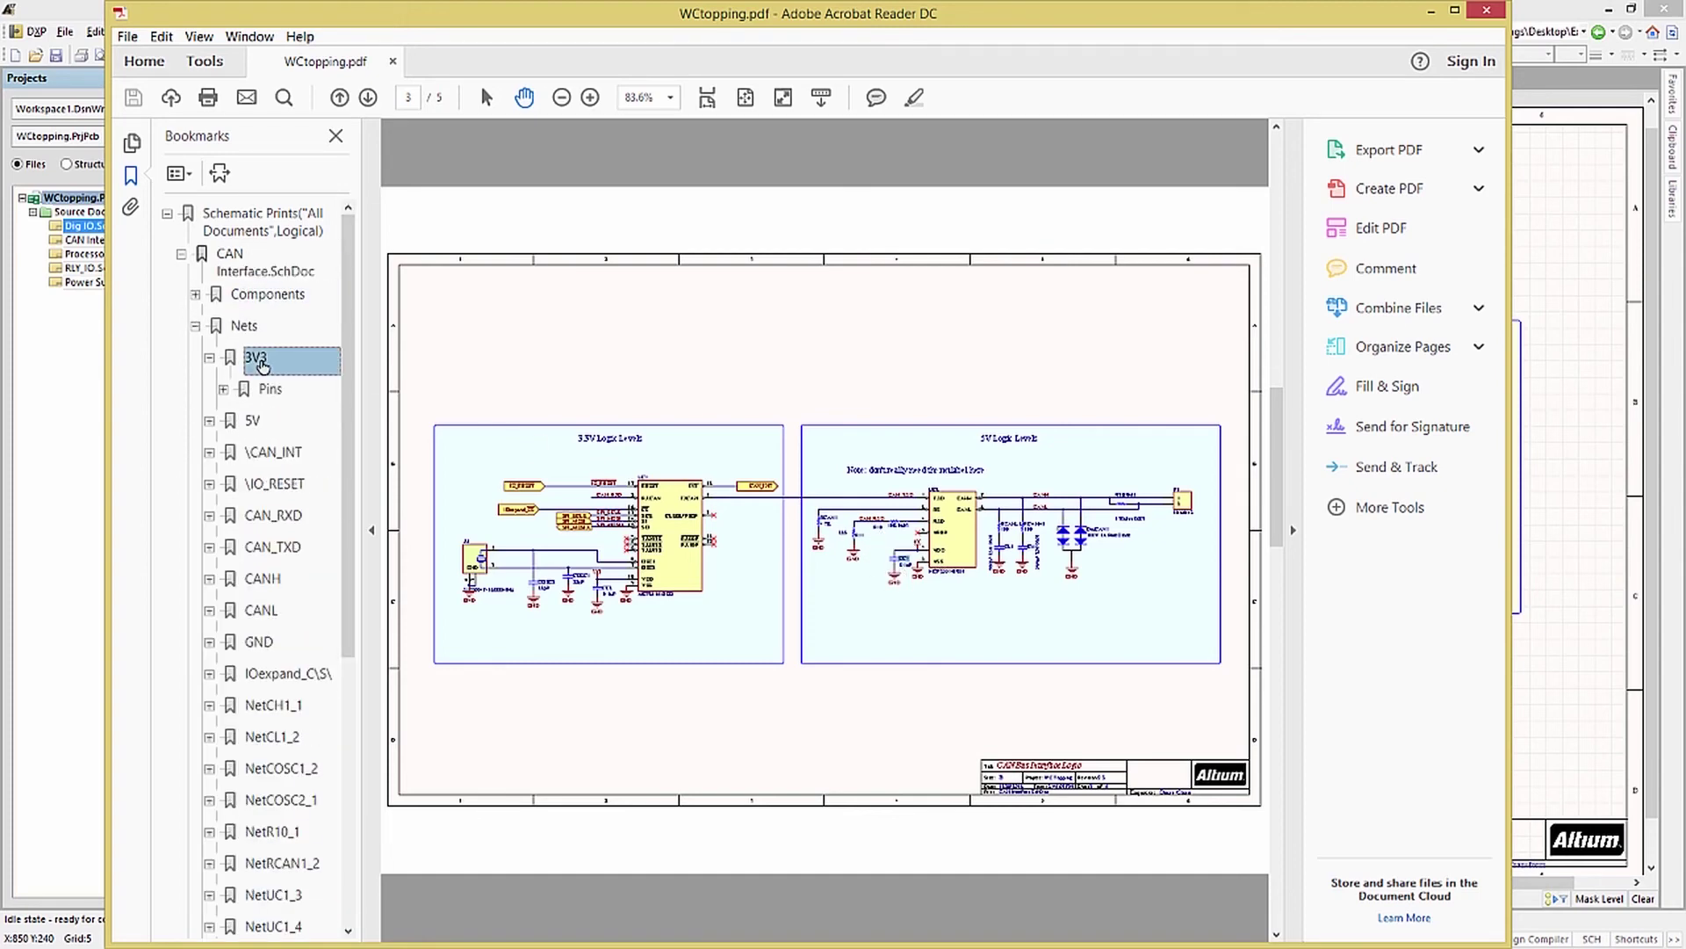
pyautogui.click(224, 389)
pyautogui.click(288, 425)
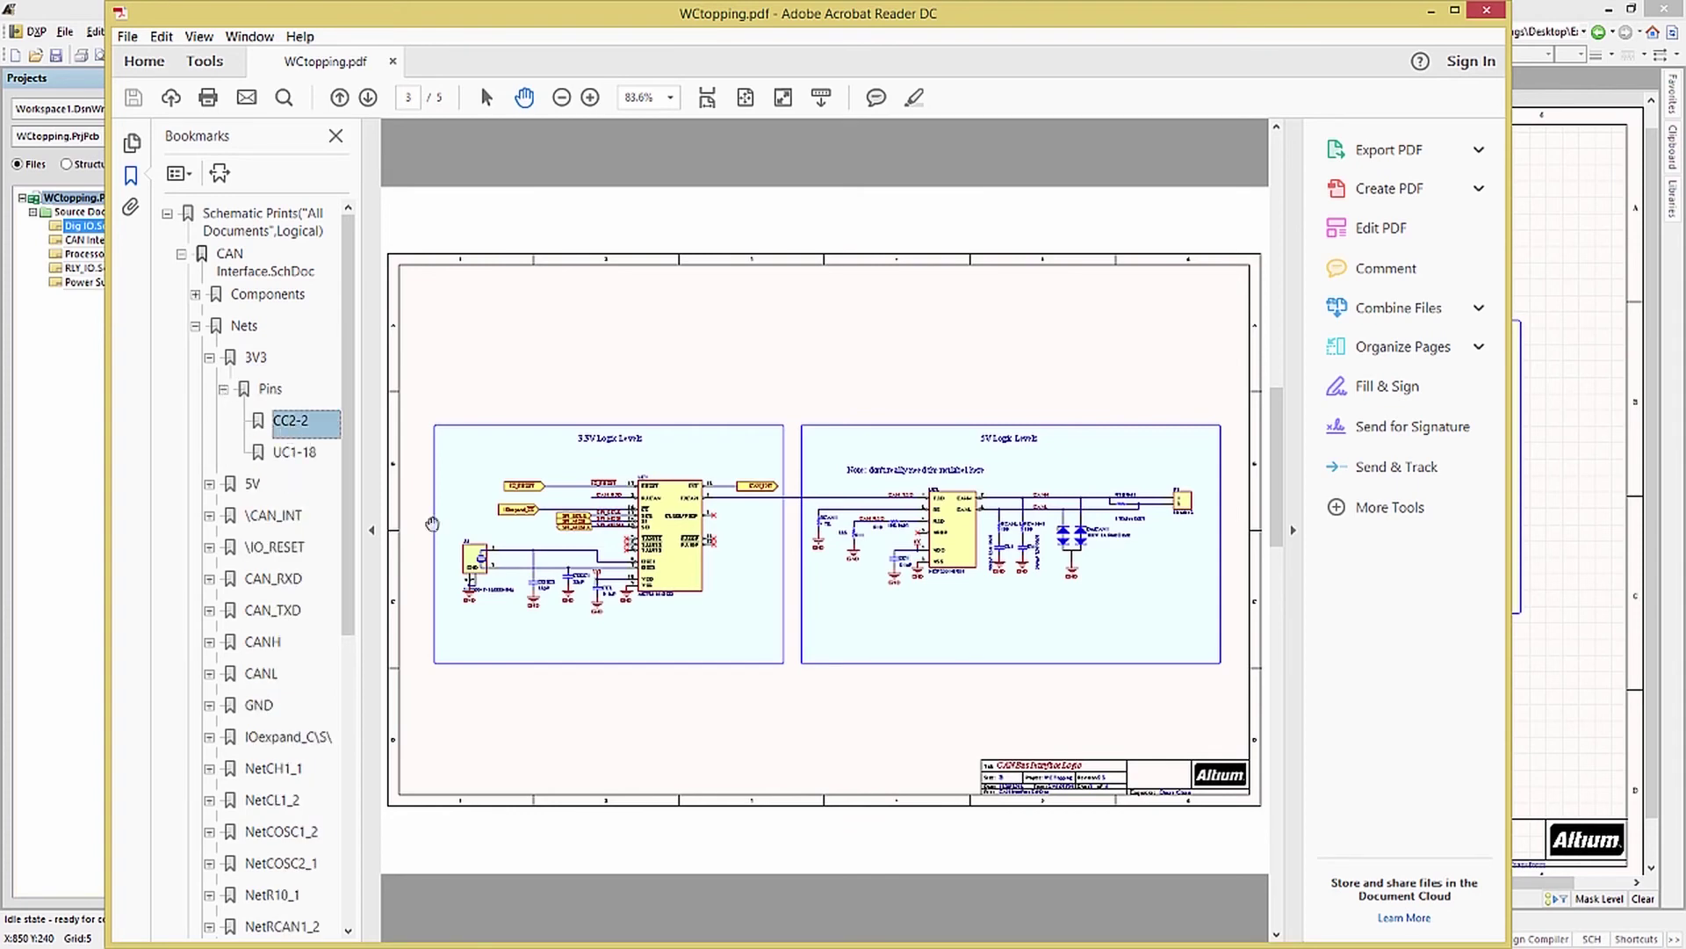
# Step: Collapse the net bookmarks and go to the SPI_MOSI port under Ports
pyautogui.click(224, 389)
pyautogui.click(209, 358)
pyautogui.click(195, 317)
pyautogui.click(195, 350)
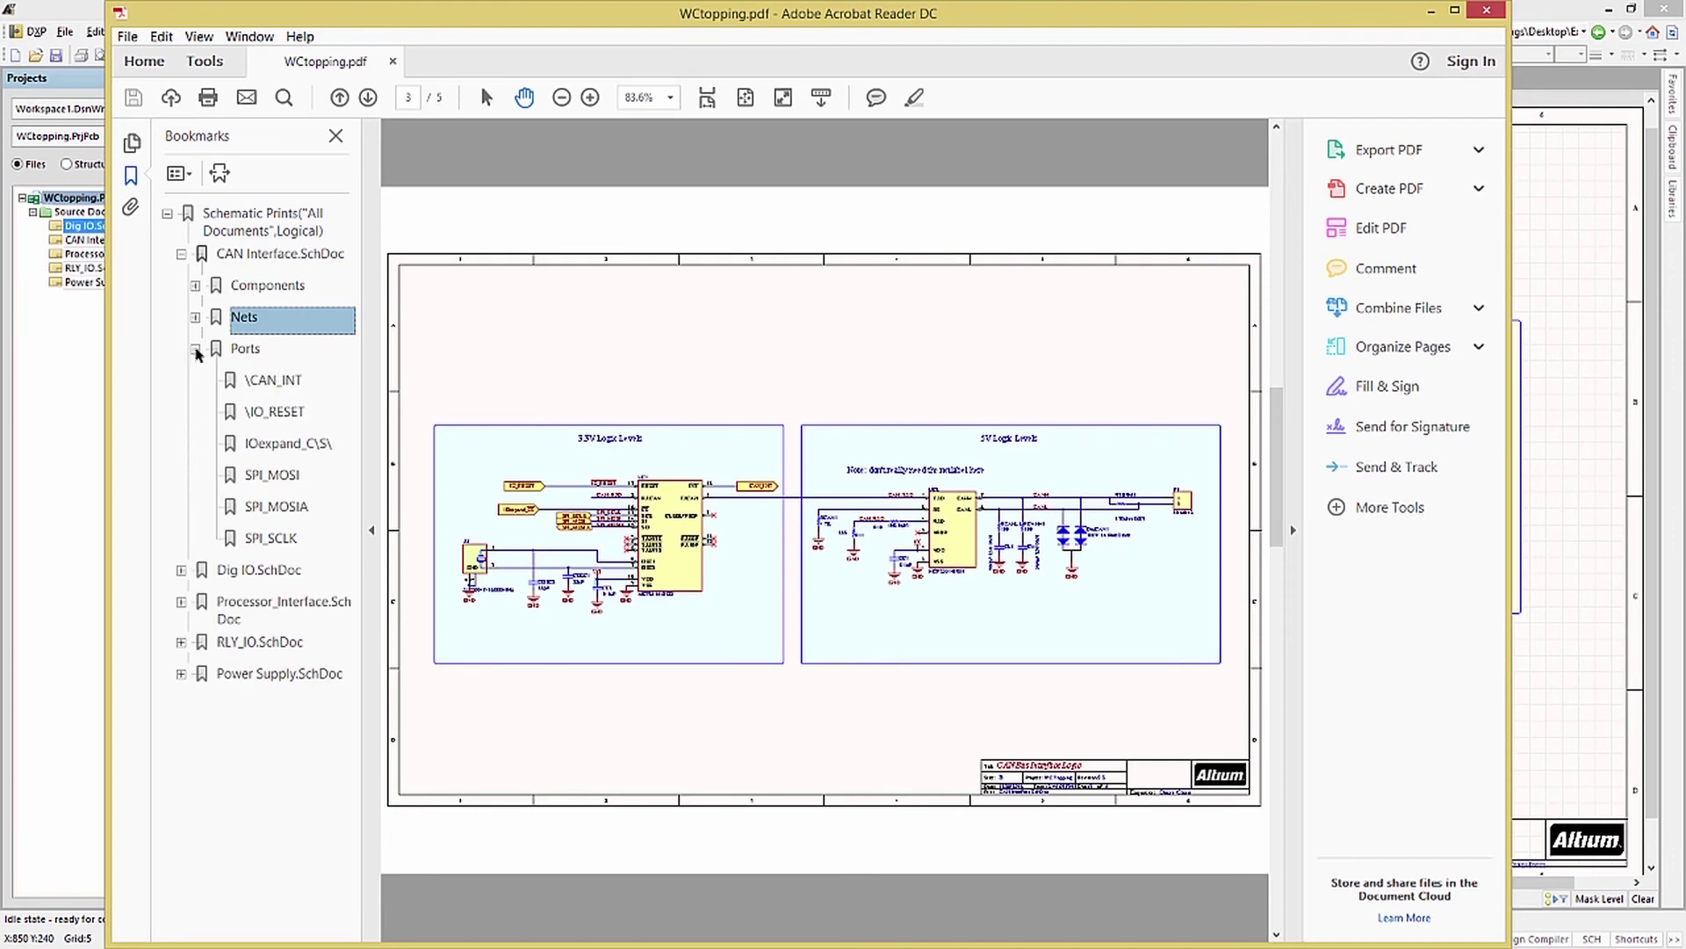
pyautogui.click(245, 351)
pyautogui.click(274, 476)
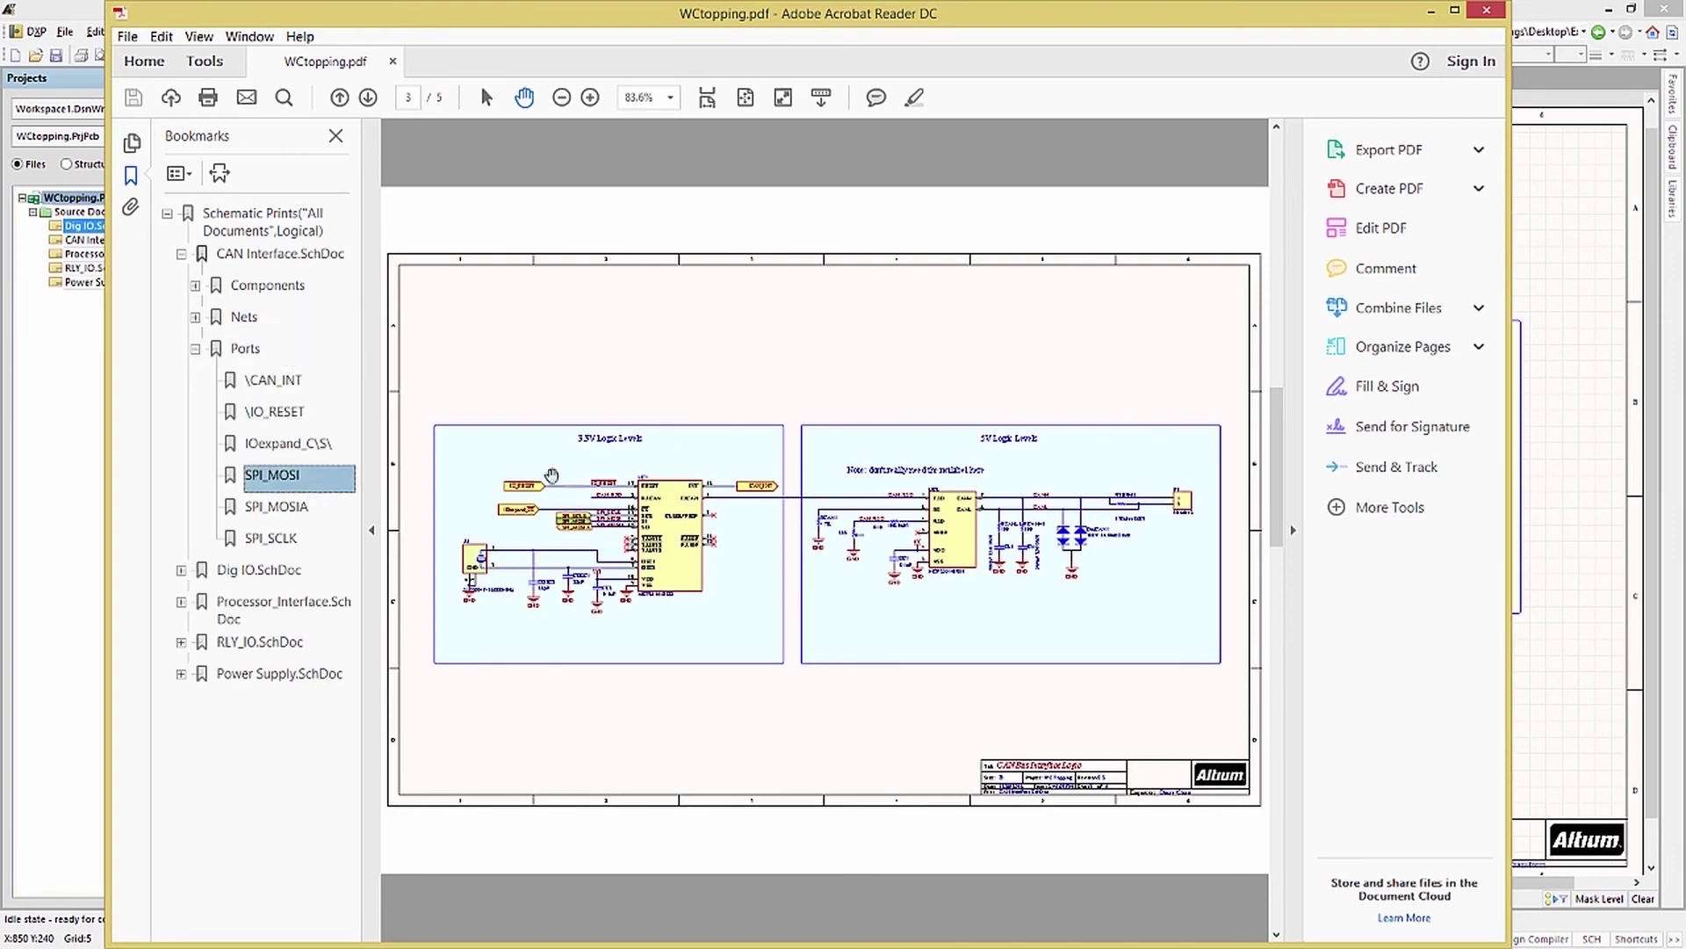